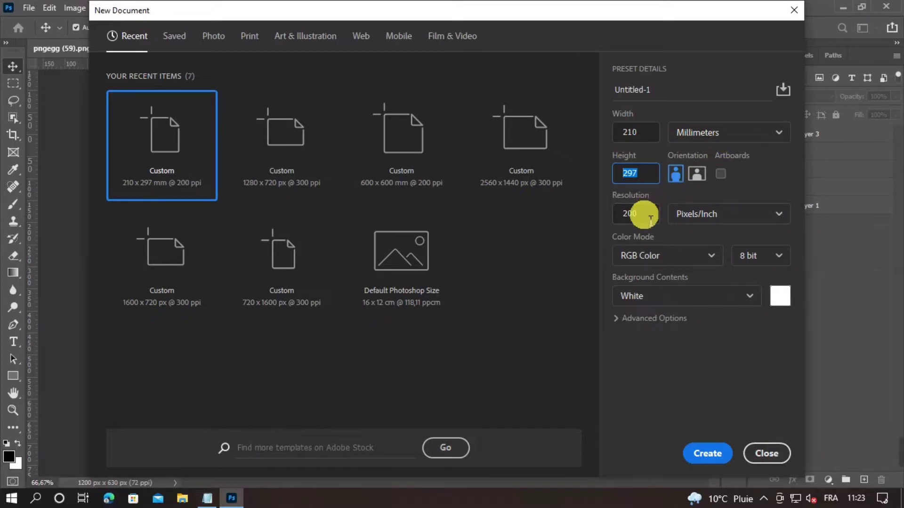
Create a 210 × 297 mm document at 200 pixels/inch and place a horizontal and a vertical guide crossing near its centre
{"action": "left_click", "coordinate": [641, 213]}
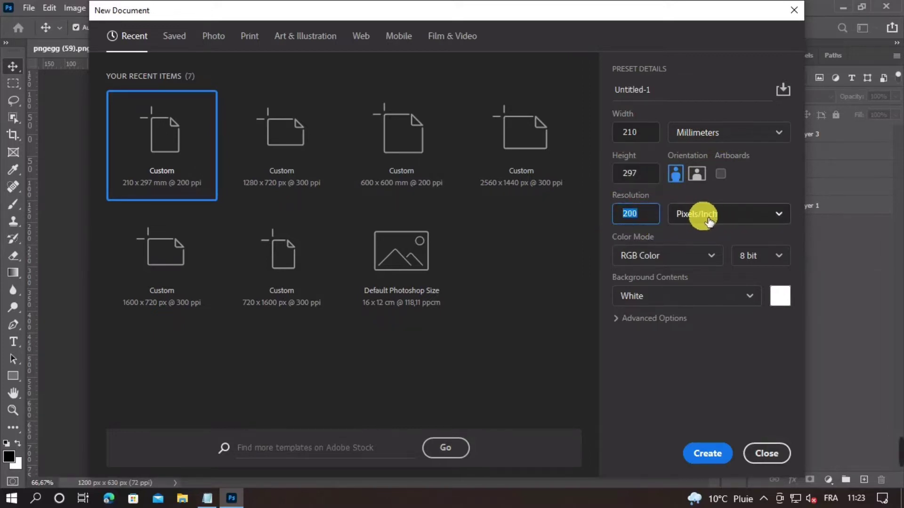
{"action": "left_click", "coordinate": [707, 453]}
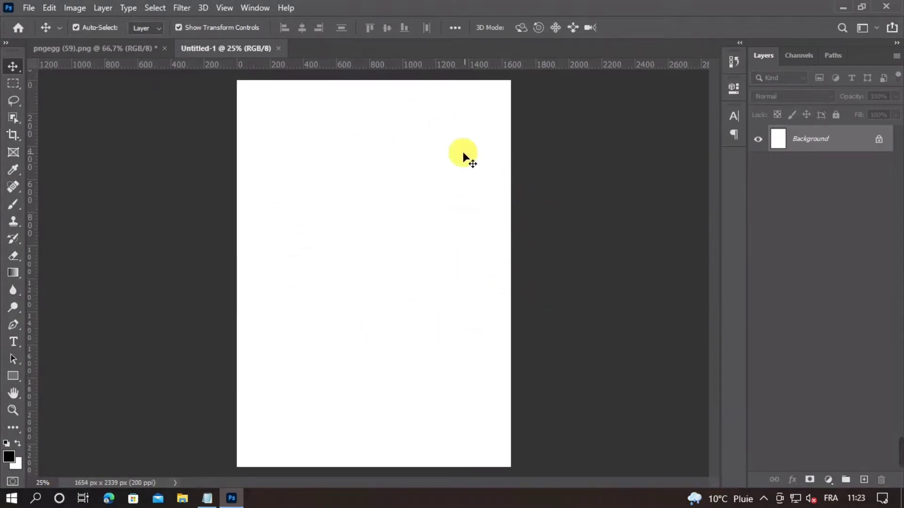
{"action": "left_click_drag", "start_coordinate": [390, 67], "coordinate": [400, 278]}
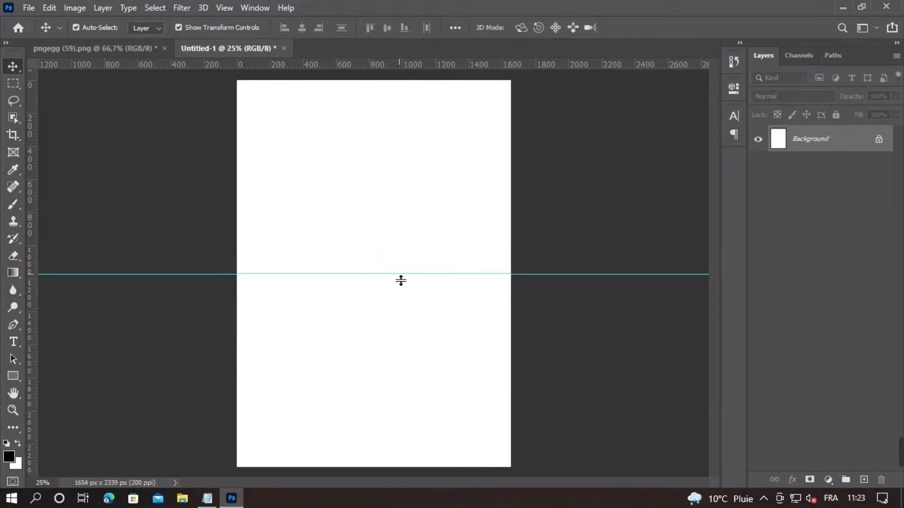
{"action": "left_click_drag", "start_coordinate": [36, 239], "coordinate": [374, 264]}
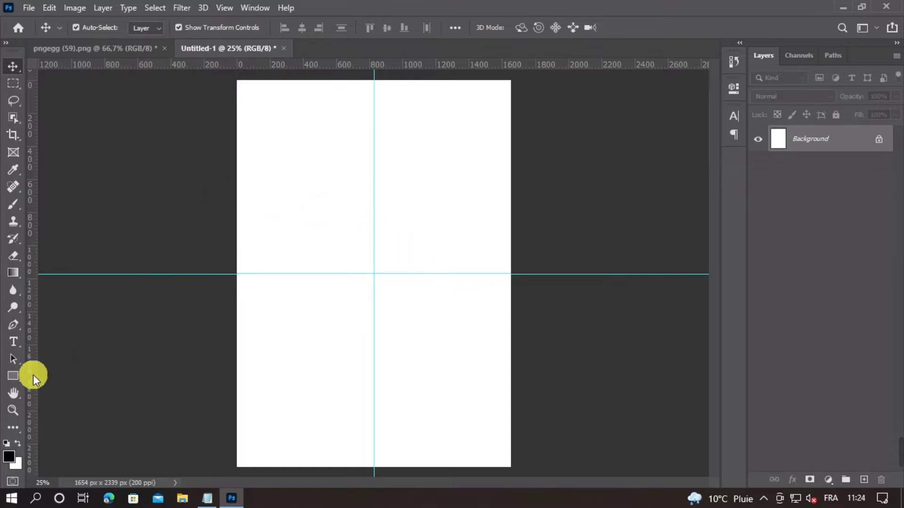
Draw a rectangle about 919 × 1210 px with fill colour #122e6d, covering the page's upper-left quadrant up to both guides
{"action": "left_click", "coordinate": [14, 377]}
{"action": "right_click", "coordinate": [14, 376]}
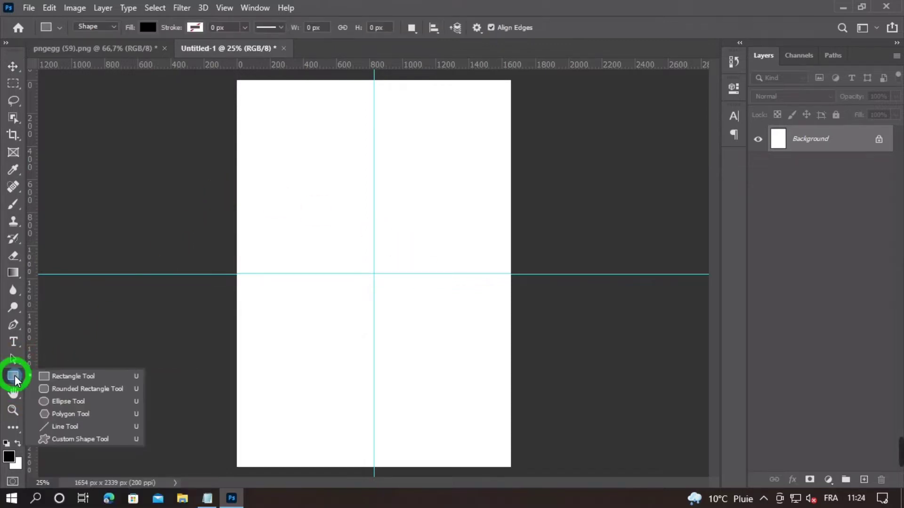
{"action": "left_click", "coordinate": [72, 379]}
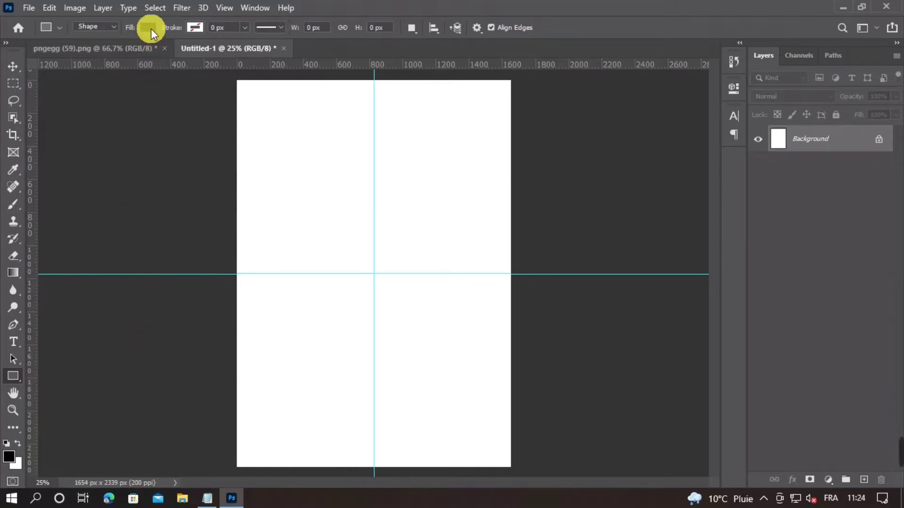
{"action": "left_click", "coordinate": [150, 28]}
{"action": "left_click", "coordinate": [230, 53]}
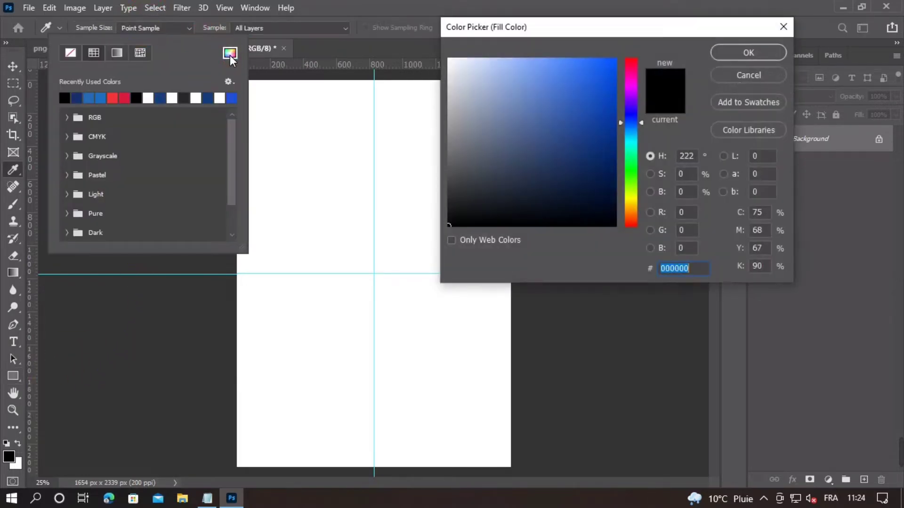
{"action": "right_click", "coordinate": [674, 272]}
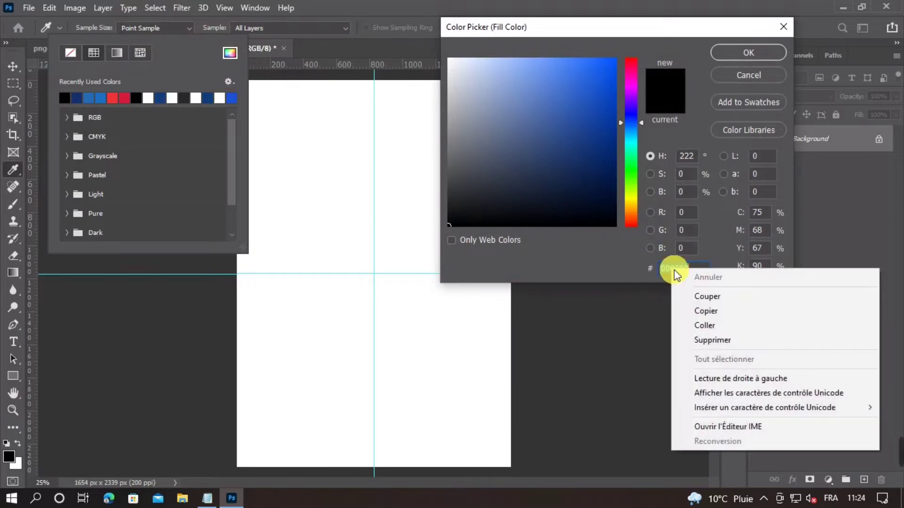
{"action": "left_click", "coordinate": [701, 325]}
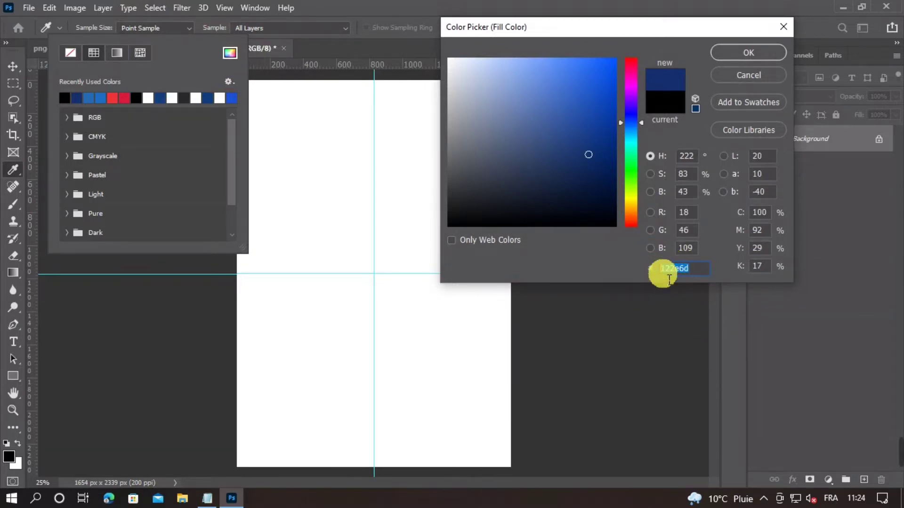
{"action": "left_click", "coordinate": [734, 52]}
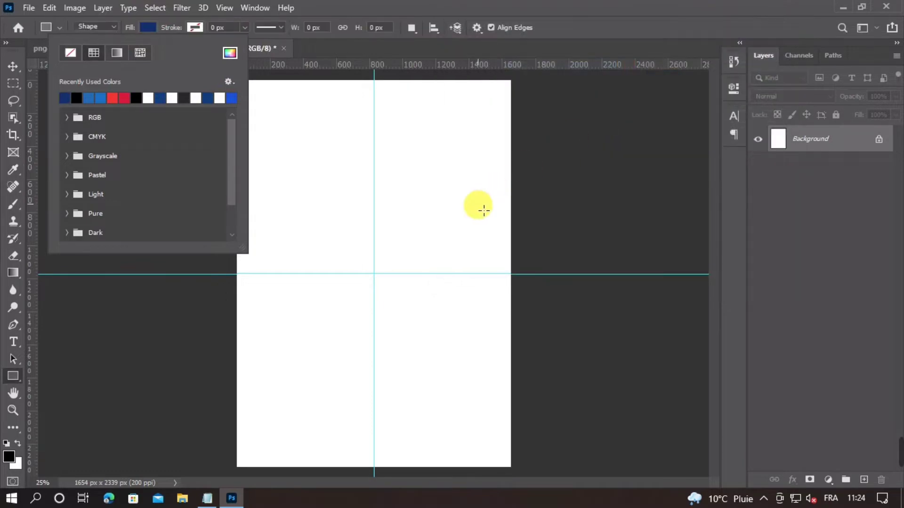
{"action": "left_click", "coordinate": [483, 210]}
{"action": "key", "text": "Return"}
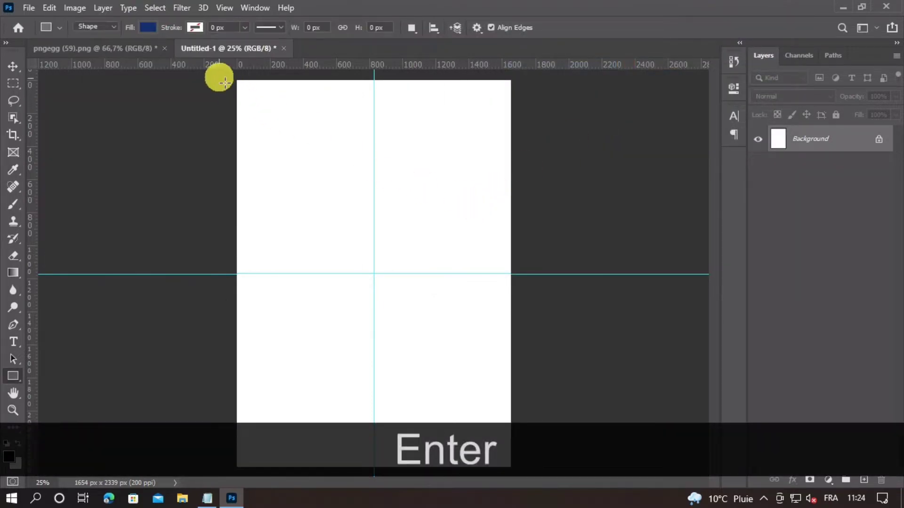
{"action": "left_click_drag", "start_coordinate": [222, 73], "coordinate": [379, 275]}
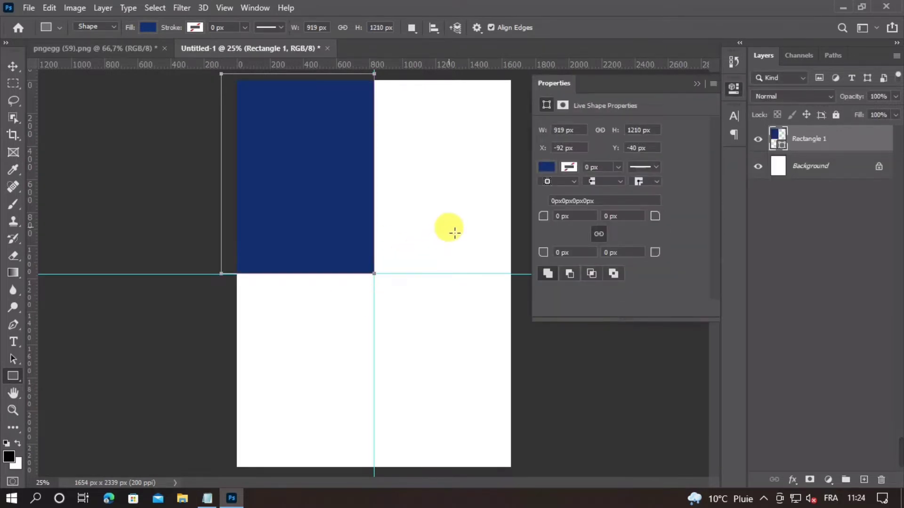
{"action": "left_click", "coordinate": [697, 84]}
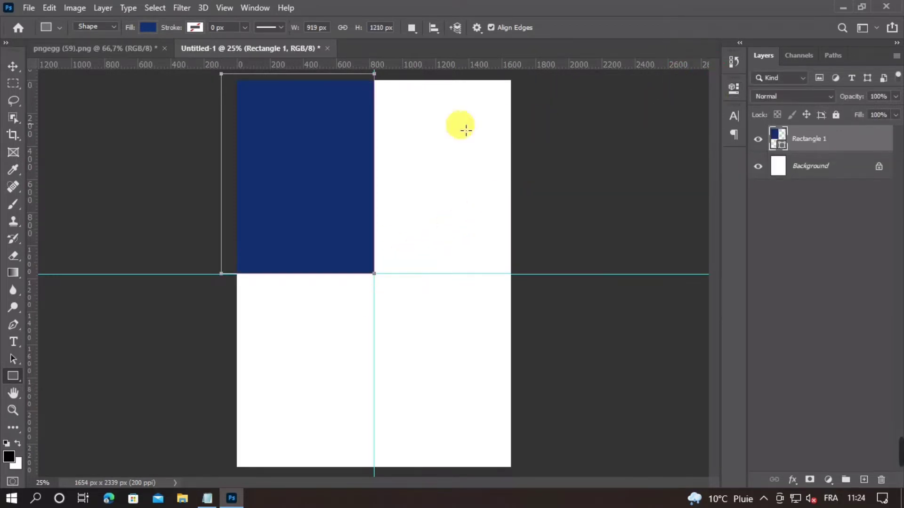
Duplicate the blue rectangle and move the copy into the page's lower-right quadrant, snapped to the guides
{"action": "left_click", "coordinate": [14, 65]}
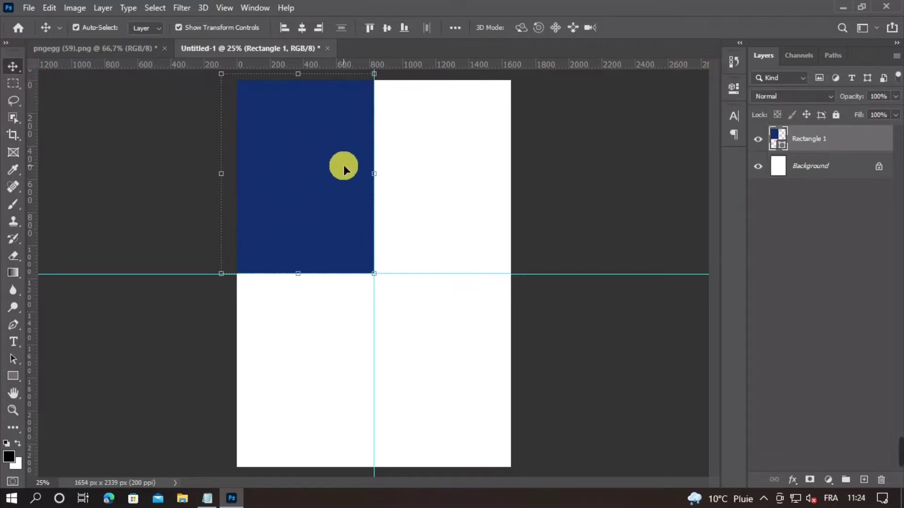
{"action": "key", "text": "ctrl+j"}
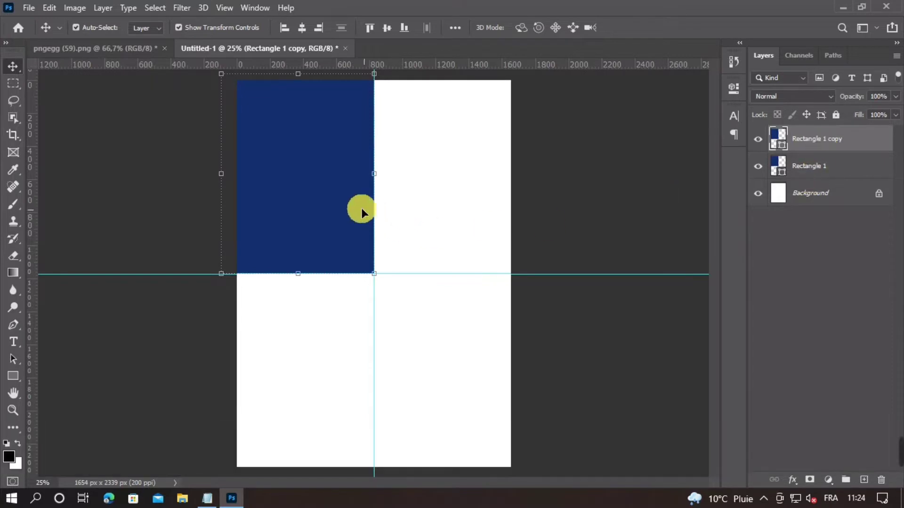
{"action": "left_click_drag", "start_coordinate": [324, 183], "coordinate": [476, 381]}
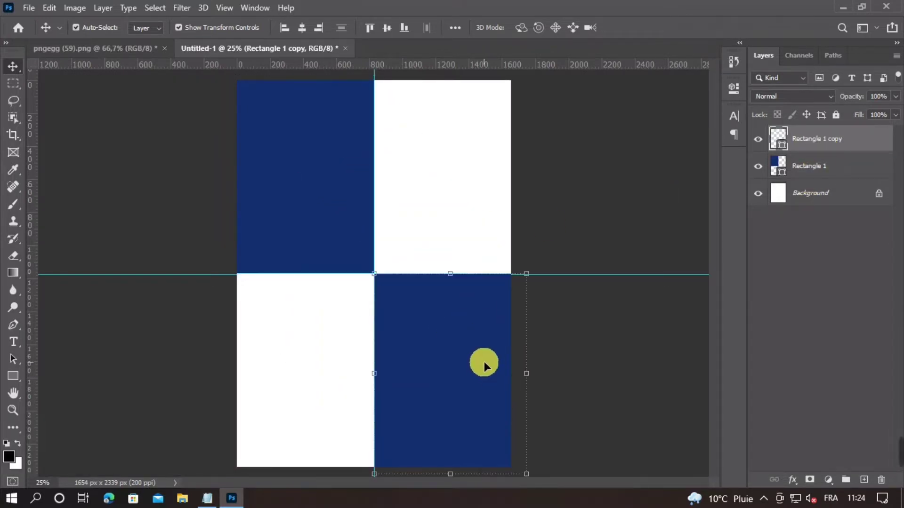
{"action": "left_click", "coordinate": [758, 140]}
{"action": "left_click", "coordinate": [758, 166]}
{"action": "left_click", "coordinate": [757, 165]}
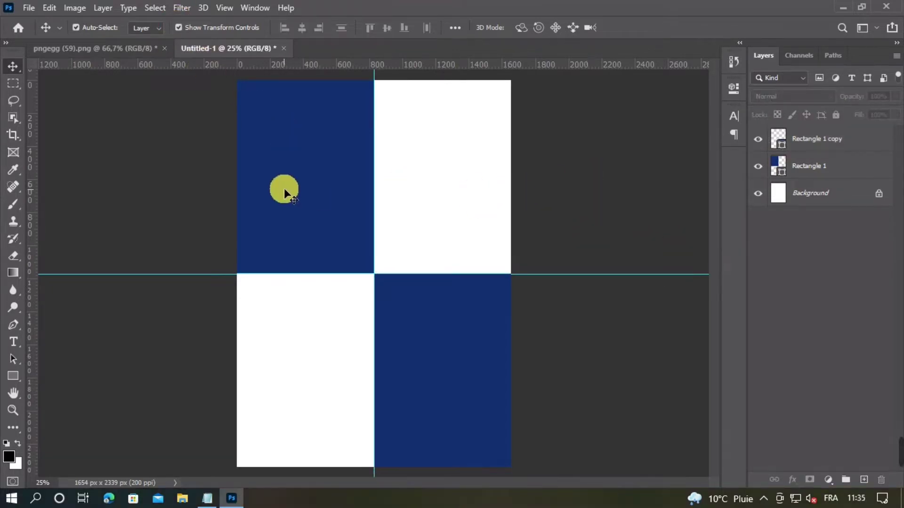
Slant the right edge of the upper-left rectangle about 5.7° by shifting its top-right corner outward past the vertical guide
{"action": "left_click", "coordinate": [292, 180]}
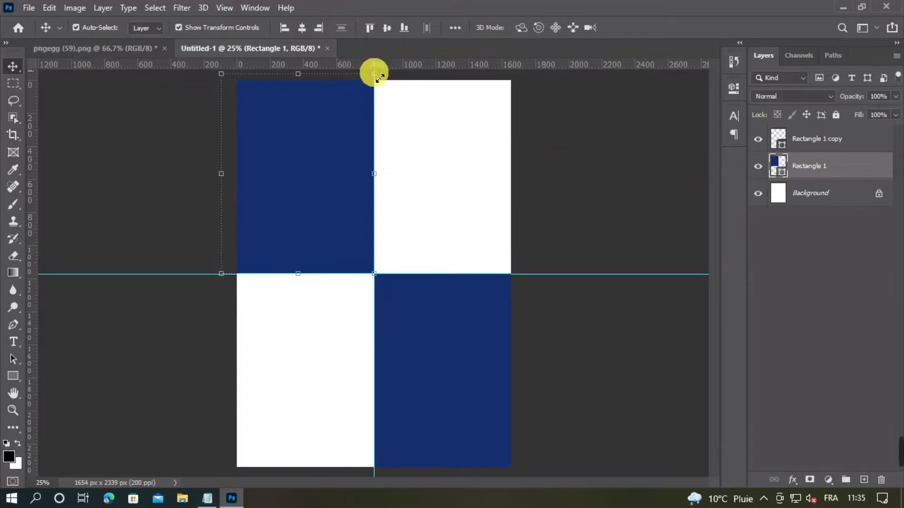
{"action": "left_click_drag", "start_coordinate": [374, 74], "coordinate": [393, 75]}
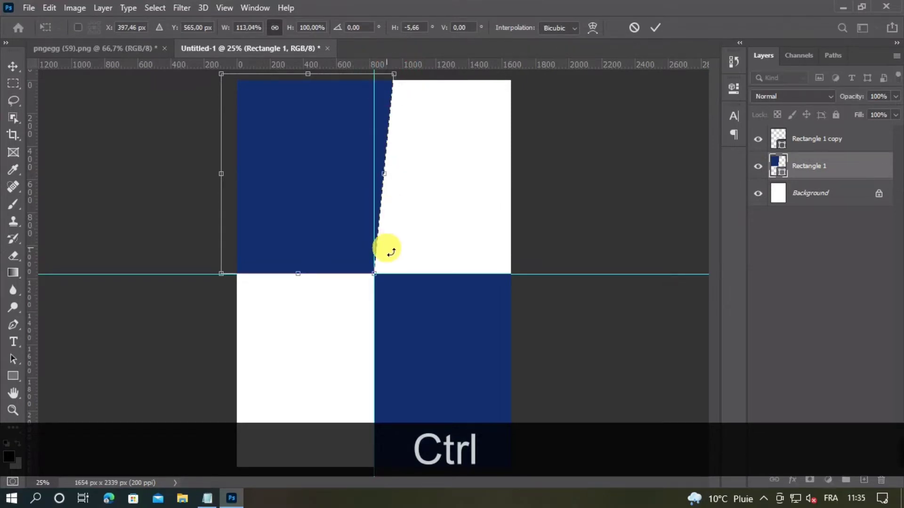
{"action": "key", "text": "Return"}
Slant the lower-right rectangle's left edge by shifting its bottom-left corner outward in line with the upper slant, and hide the guides
{"action": "left_click", "coordinate": [423, 348]}
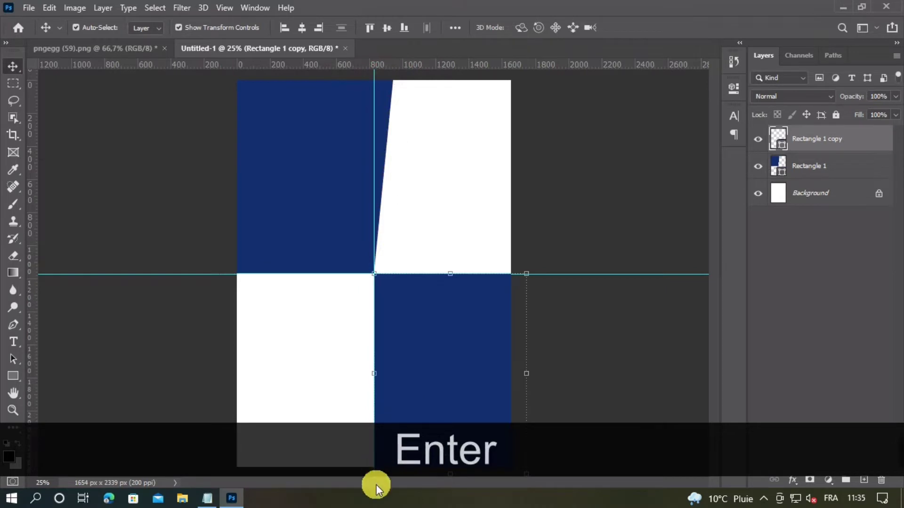
{"action": "left_click_drag", "start_coordinate": [374, 474], "coordinate": [354, 477]}
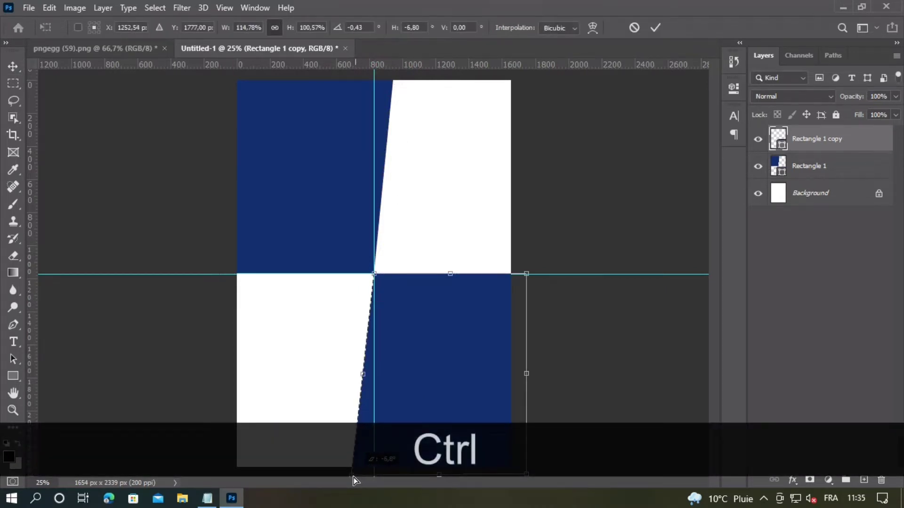
{"action": "key", "text": "ctrl+h"}
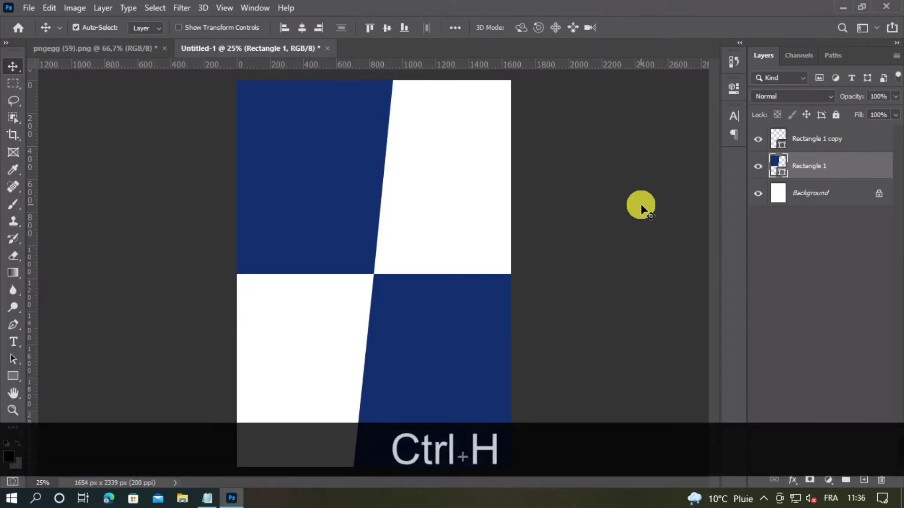
{"action": "key", "text": "ctrl+KP_Subtract"}
{"action": "key", "text": "ctrl+KP_Subtract"}
{"action": "key", "text": "ctrl+KP_Add"}
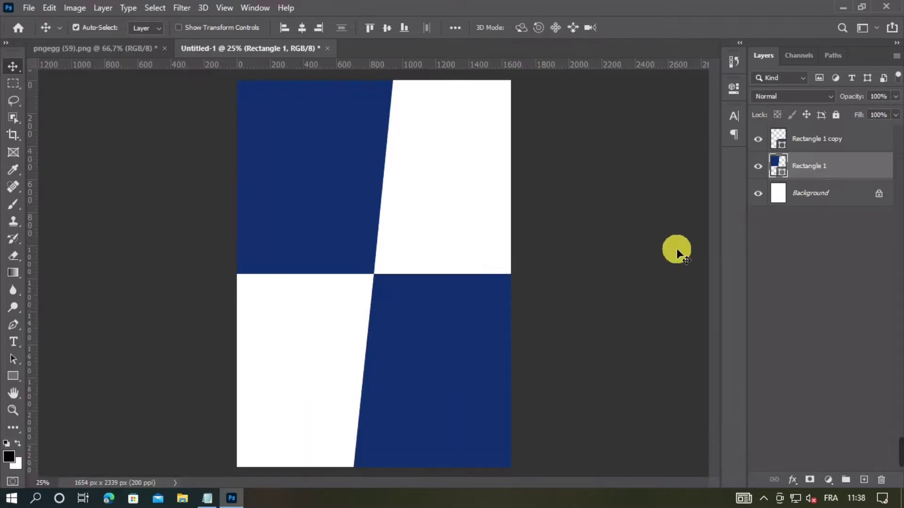
Paint a single soft white 1456 px brush dab where the panels meet, on a new top layer in Overlay blend mode
{"action": "left_click", "coordinate": [817, 134]}
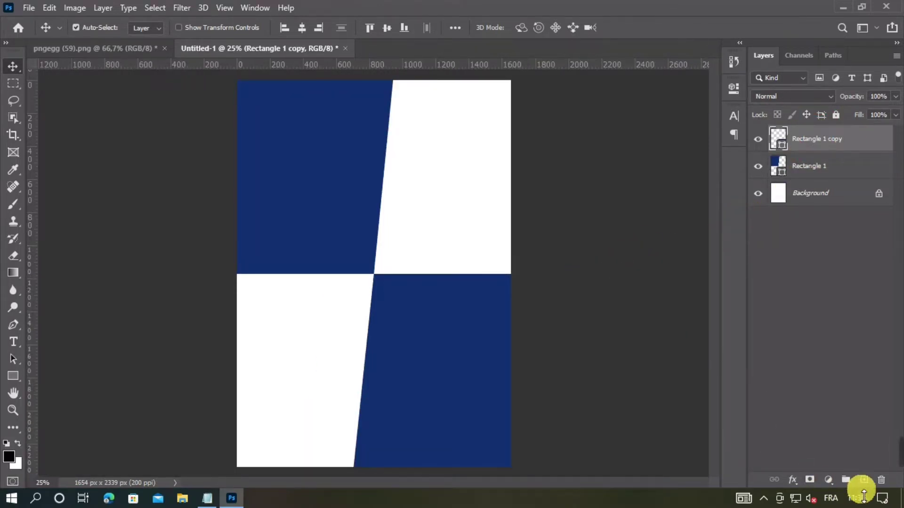
{"action": "left_click", "coordinate": [864, 480]}
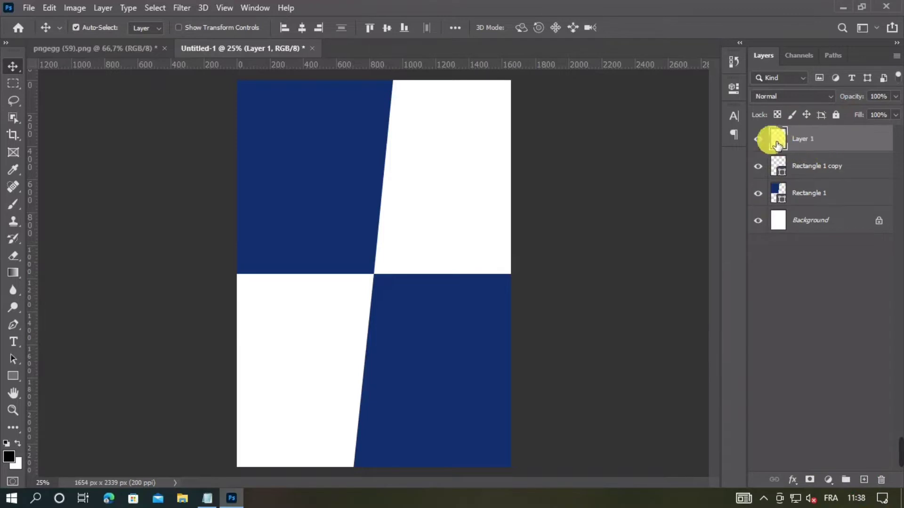
{"action": "left_click", "coordinate": [18, 444]}
{"action": "left_click", "coordinate": [13, 205]}
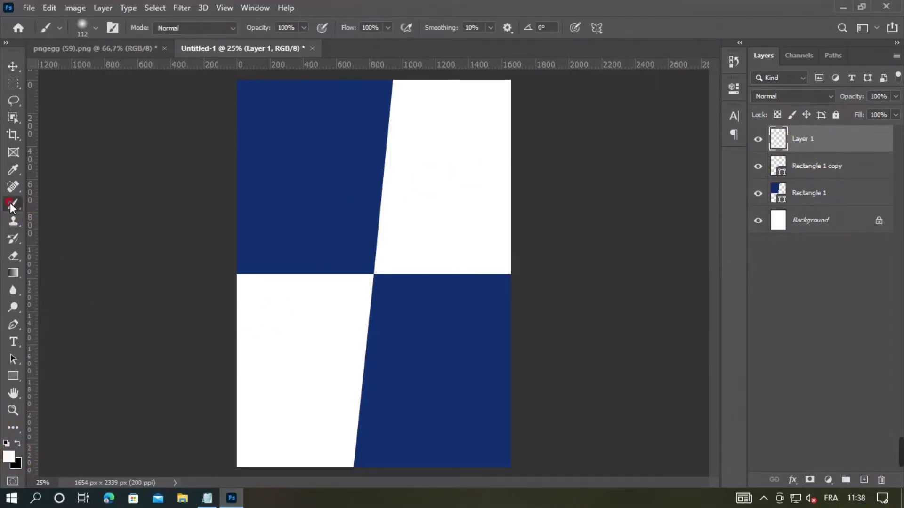
{"action": "left_click_drag", "start_coordinate": [379, 267], "coordinate": [497, 254]}
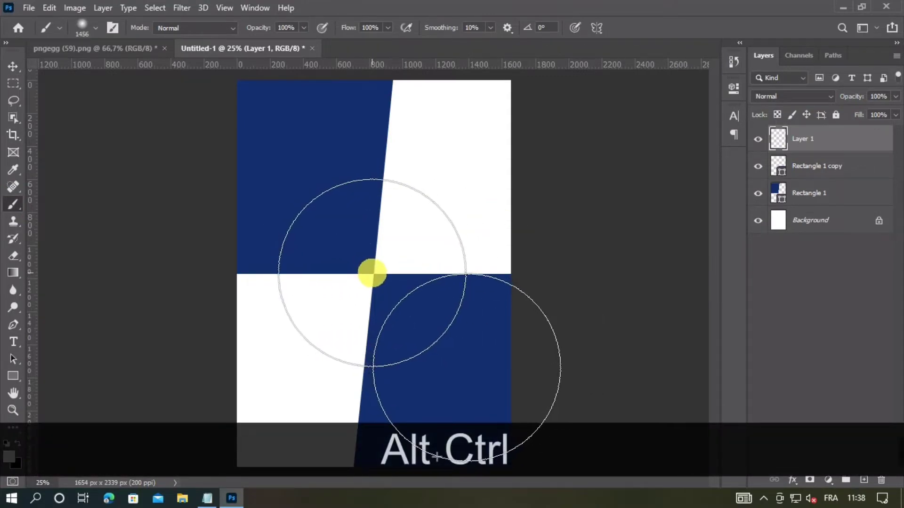
{"action": "left_click", "coordinate": [372, 273]}
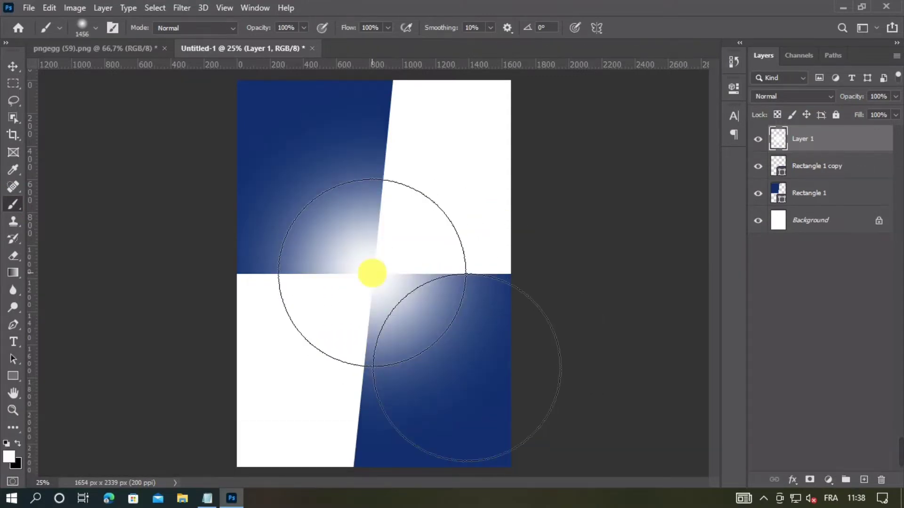
{"action": "left_click", "coordinate": [814, 96]}
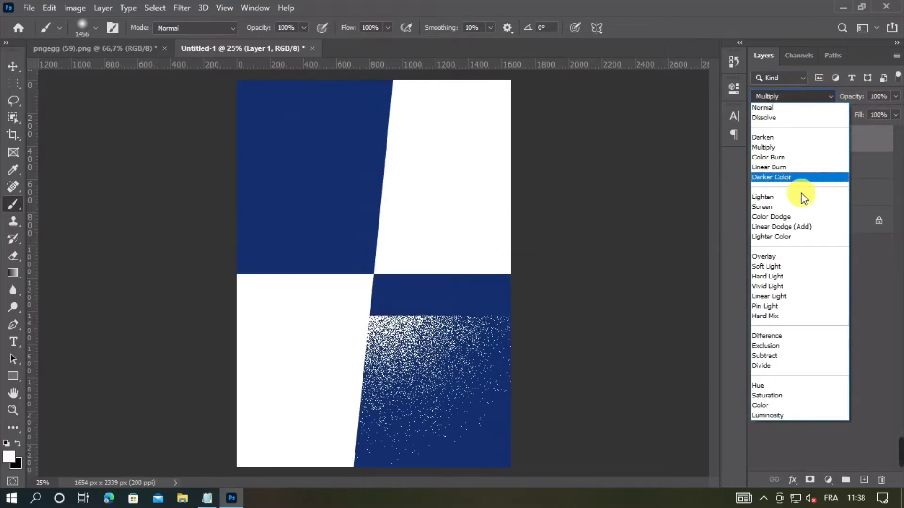
{"action": "left_click", "coordinate": [773, 258]}
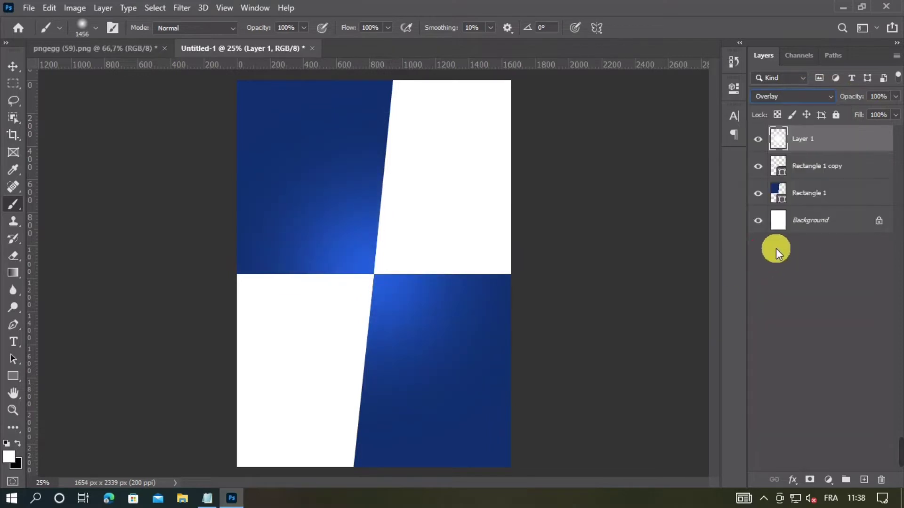
Add a second soft white glow at the page centre on another new layer and lower that layer's opacity to 26%
{"action": "left_click", "coordinate": [863, 480]}
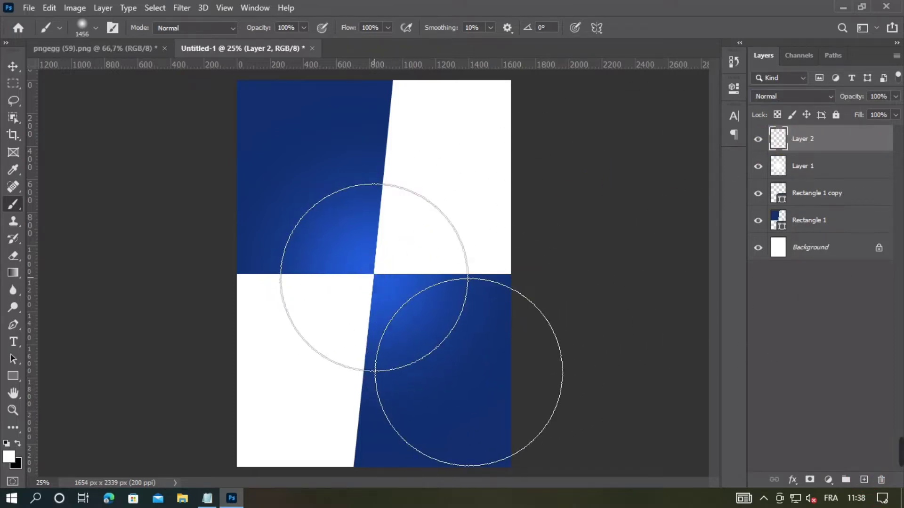
{"action": "left_click_drag", "start_coordinate": [373, 277], "coordinate": [397, 274]}
{"action": "left_click", "coordinate": [895, 97]}
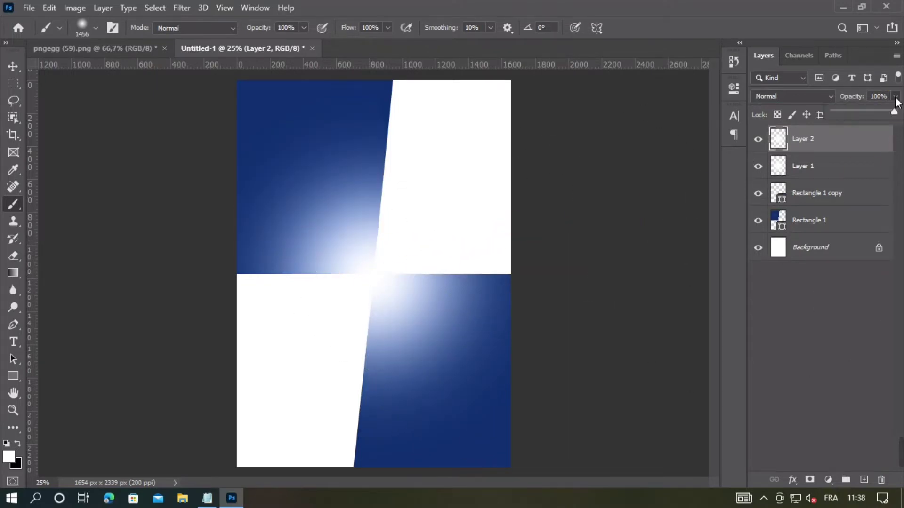
{"action": "left_click_drag", "start_coordinate": [864, 111], "coordinate": [852, 111]}
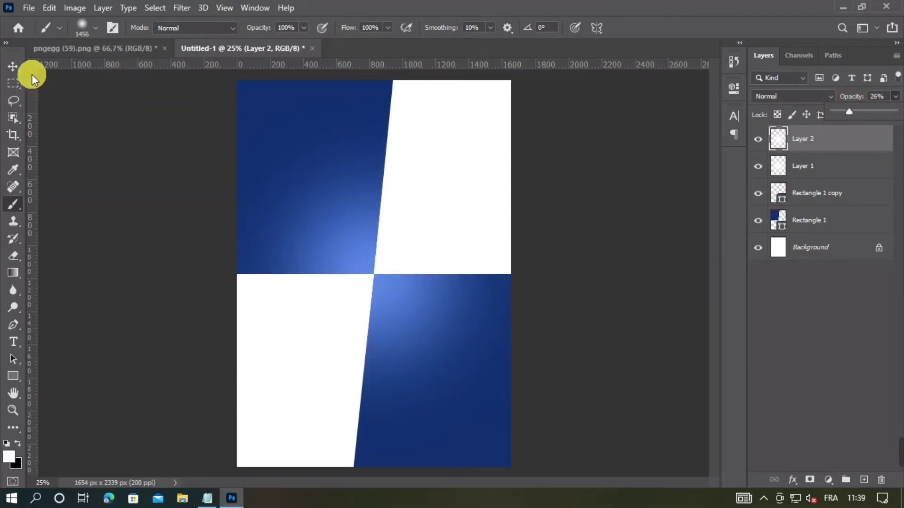
{"action": "left_click", "coordinate": [13, 66]}
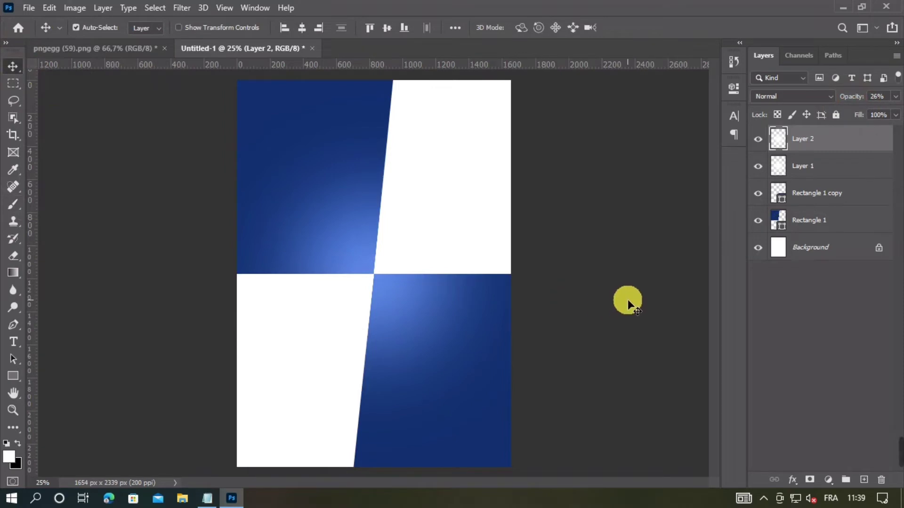
Reduce the opacity of the second glow layer to 17%
{"action": "key", "text": "ctrl+KP_Subtract"}
{"action": "key", "text": "ctrl+KP_Subtract"}
{"action": "key", "text": "ctrl+KP_Add"}
{"action": "key", "text": "ctrl+KP_Add"}
{"action": "left_click", "coordinate": [895, 96]}
{"action": "left_click_drag", "start_coordinate": [847, 109], "coordinate": [845, 111]}
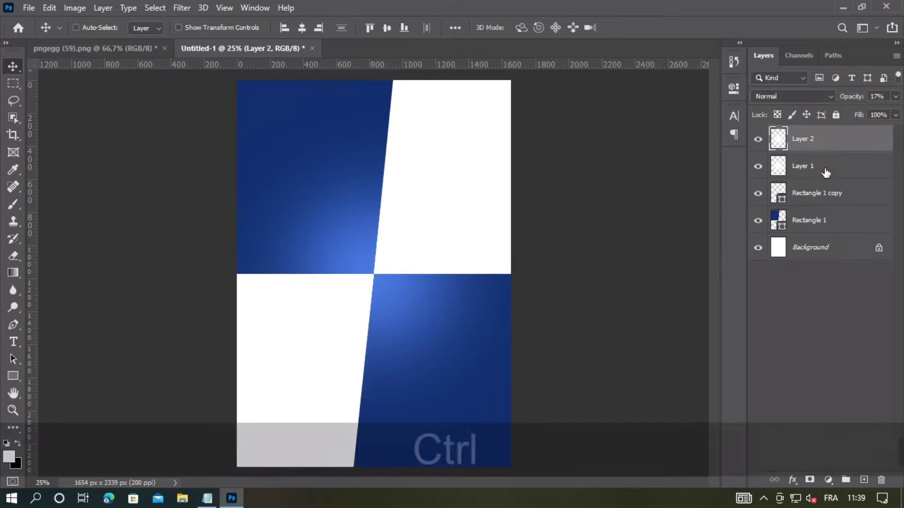
Select both glow layers and enlarge them together to about 104% so they extend slightly past the page edges, then deselect
{"action": "left_click", "coordinate": [825, 172], "text": "ctrl"}
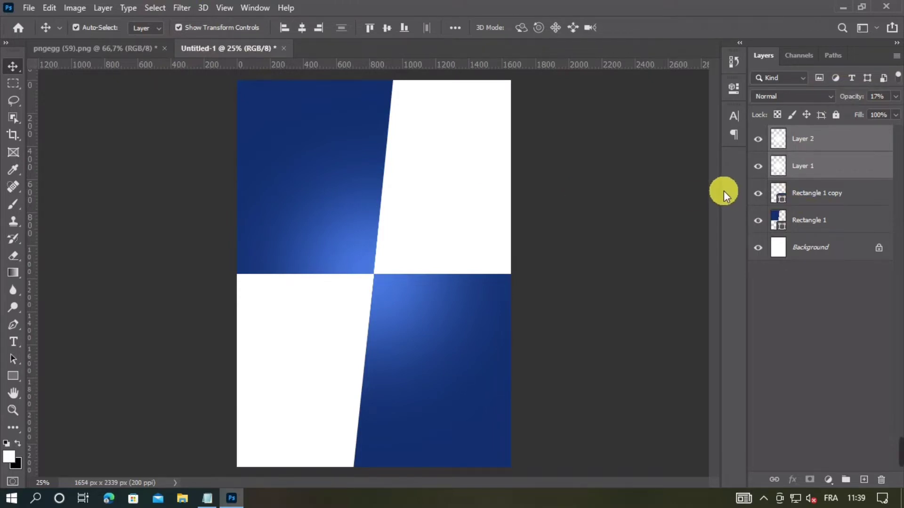
{"action": "key", "text": "ctrl+t"}
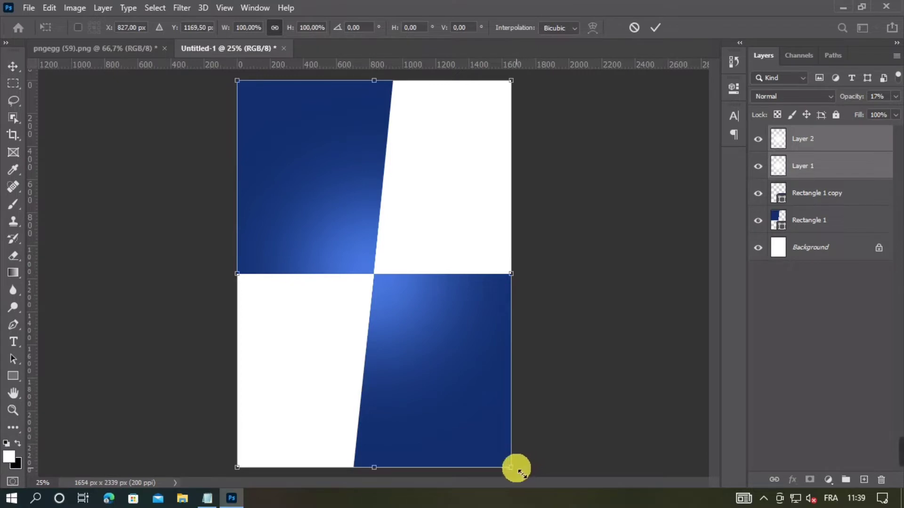
{"action": "mouse_move", "coordinate": [516, 468]}
{"action": "left_mouse_down"}
{"action": "mouse_move", "coordinate": [531, 482]}
{"action": "mouse_move", "coordinate": [517, 476]}
{"action": "left_mouse_up"}
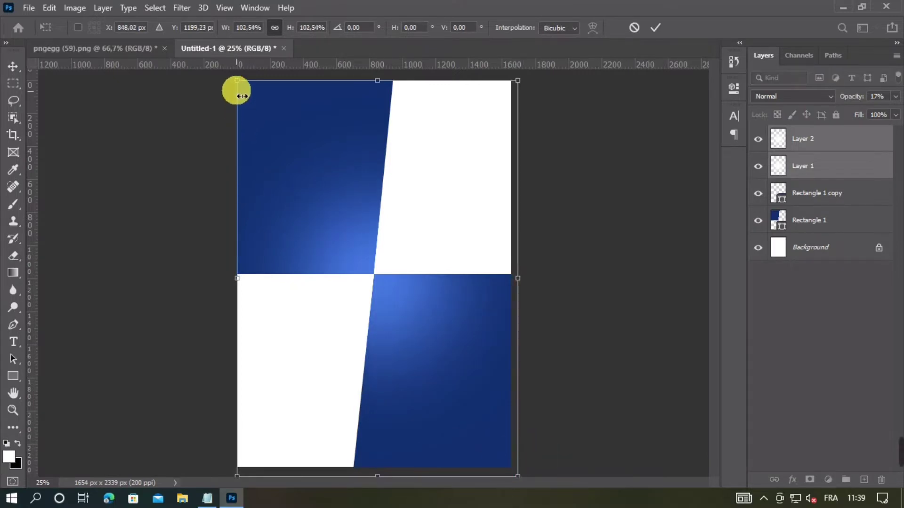
{"action": "left_click_drag", "start_coordinate": [237, 82], "coordinate": [232, 74]}
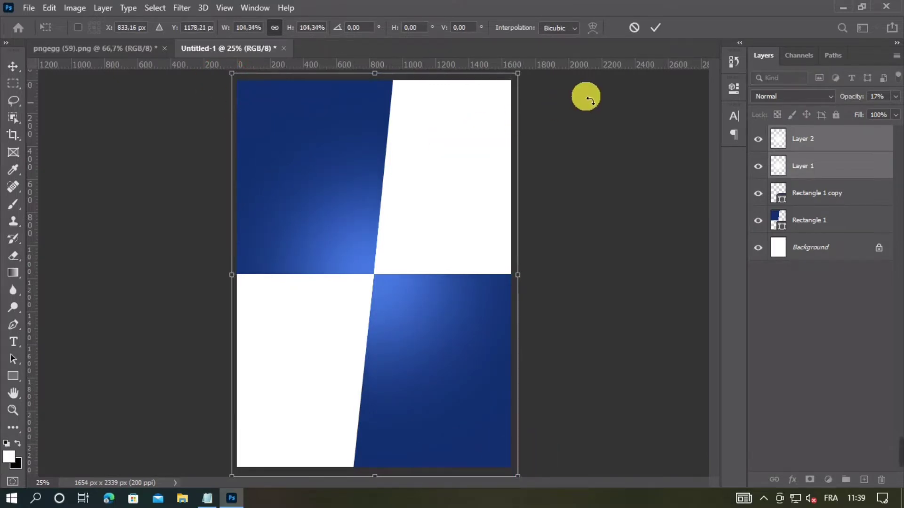
{"action": "left_click", "coordinate": [656, 27]}
{"action": "left_click", "coordinate": [602, 213]}
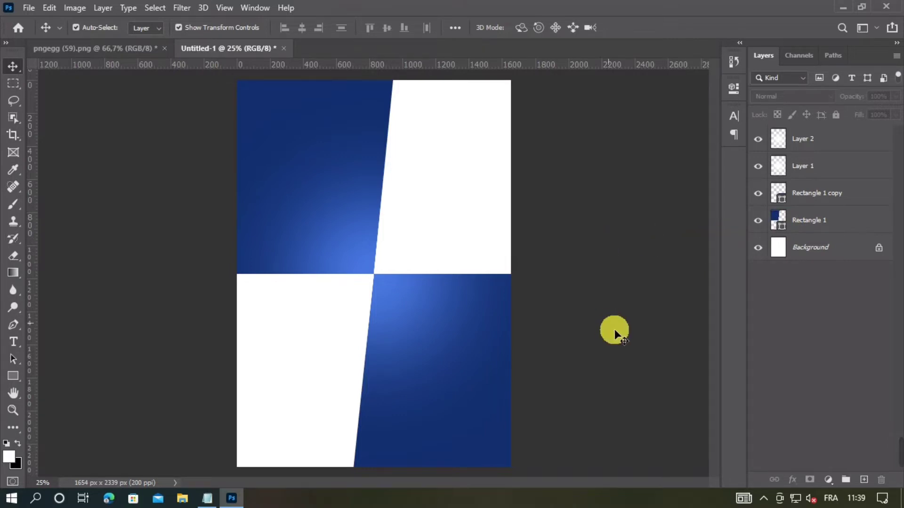
Bring the can image from pngegg (59).png into the poster, enlarge it to about 310%, and centre it horizontally
{"action": "left_click", "coordinate": [94, 49]}
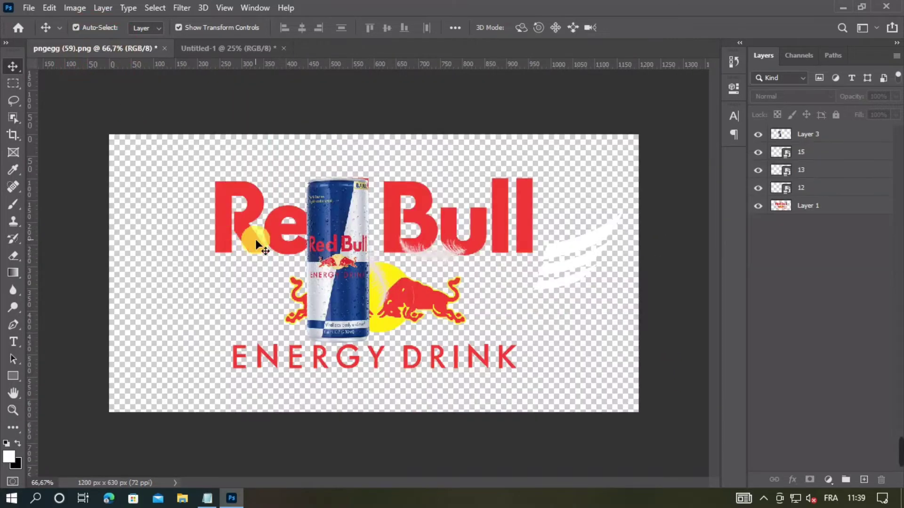
{"action": "left_click_drag", "start_coordinate": [349, 228], "coordinate": [384, 290]}
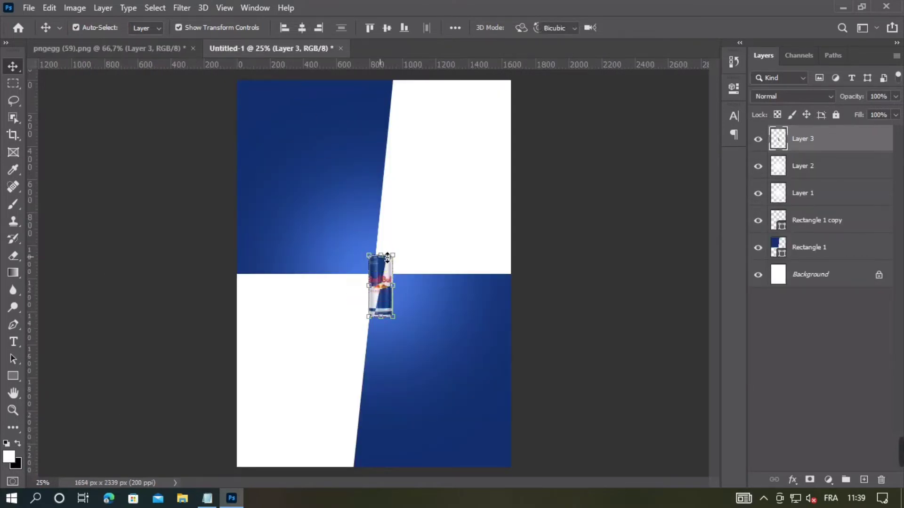
{"action": "left_click_drag", "start_coordinate": [381, 255], "coordinate": [388, 135]}
{"action": "left_click_drag", "start_coordinate": [369, 285], "coordinate": [366, 365]}
{"action": "left_click_drag", "start_coordinate": [416, 311], "coordinate": [419, 310]}
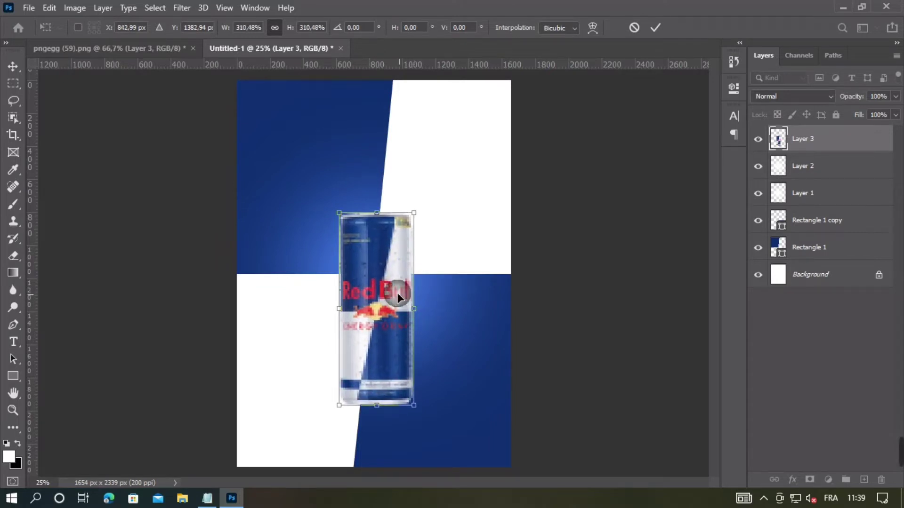
{"action": "left_click", "coordinate": [655, 27]}
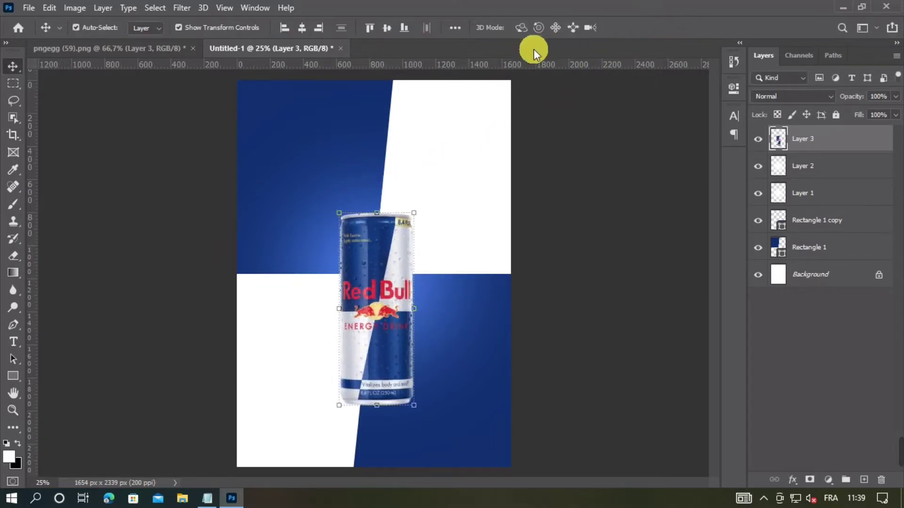
{"action": "left_click", "coordinate": [303, 29]}
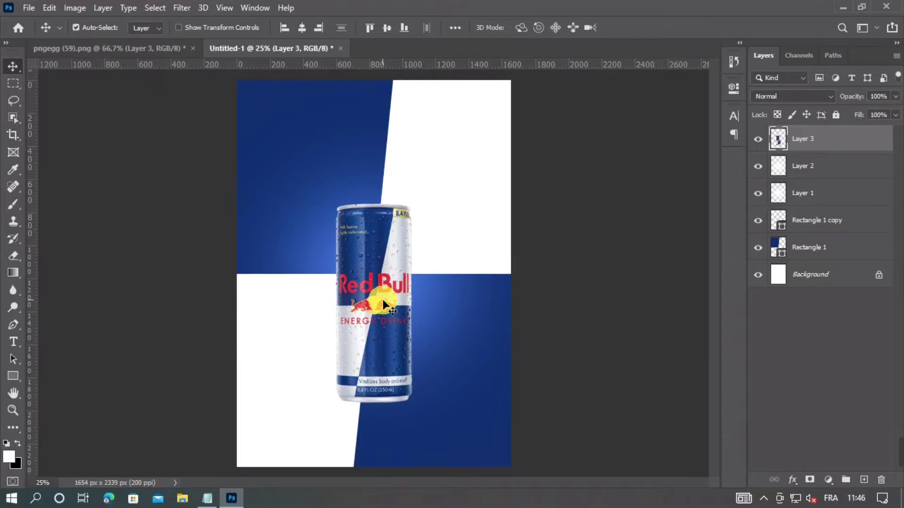
Duplicate the can, scale the copy to about 94%, tilt it about 6.3° clockwise, and place its layer behind the original can
{"action": "key", "text": "ctrl+j"}
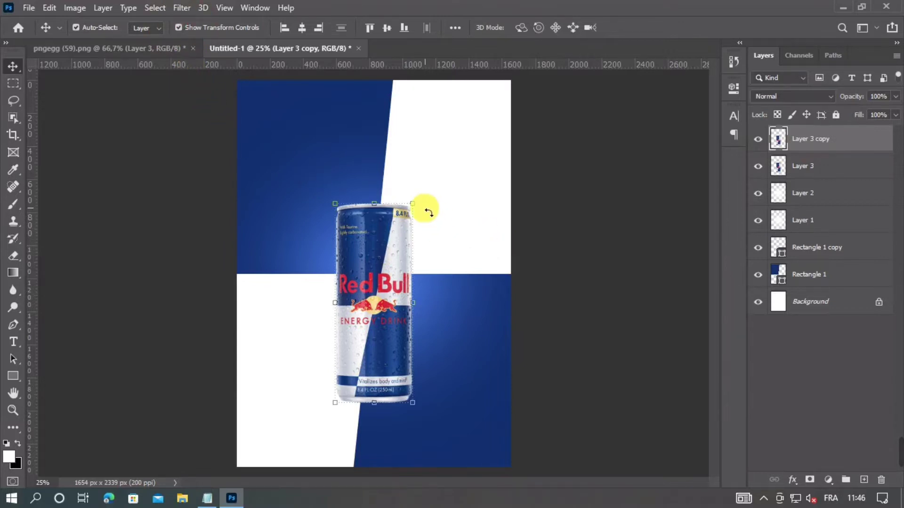
{"action": "left_click", "coordinate": [425, 207]}
{"action": "left_click_drag", "start_coordinate": [429, 206], "coordinate": [387, 220]}
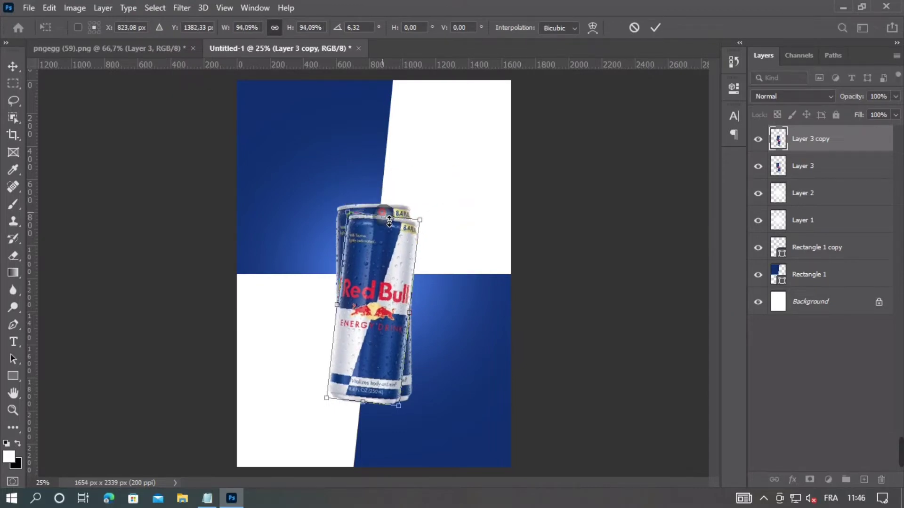
{"action": "left_click_drag", "start_coordinate": [386, 272], "coordinate": [395, 269]}
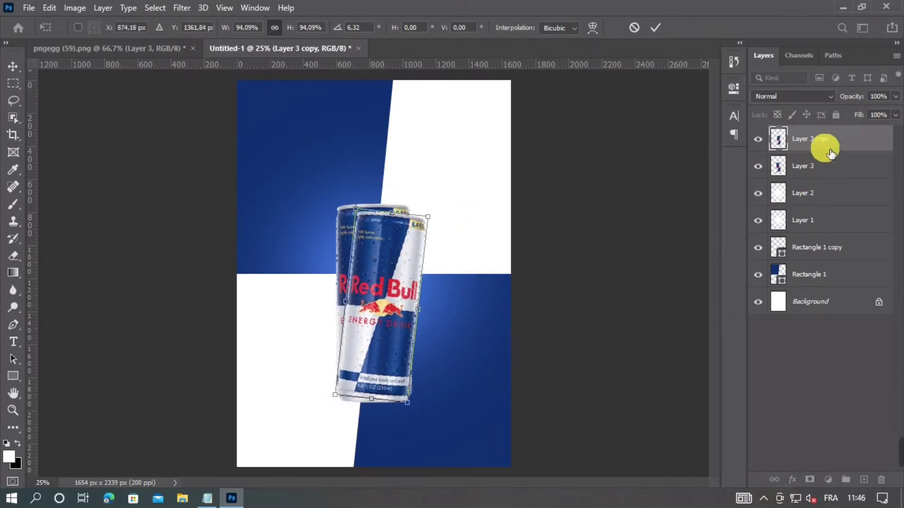
{"action": "left_click_drag", "start_coordinate": [825, 144], "coordinate": [826, 180]}
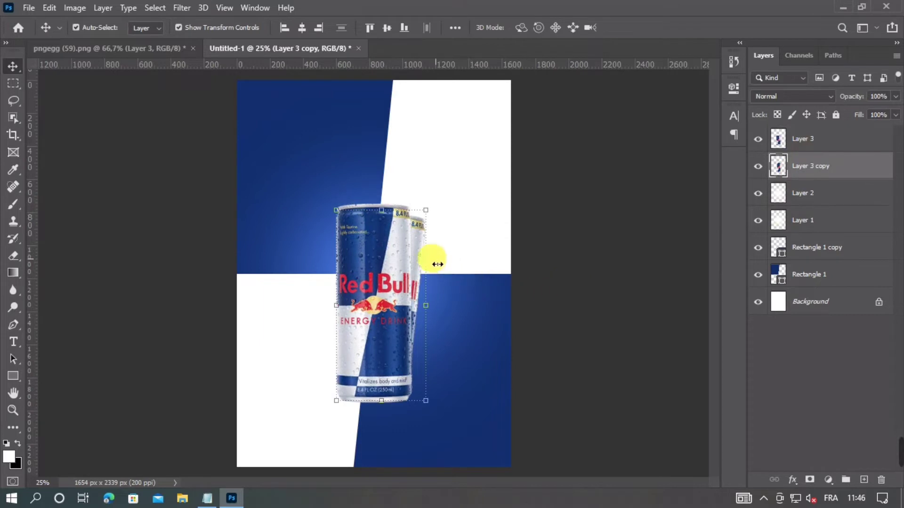
Shift the rear can farther out to the right of the front can and shrink it slightly
{"action": "left_click_drag", "start_coordinate": [419, 248], "coordinate": [427, 247]}
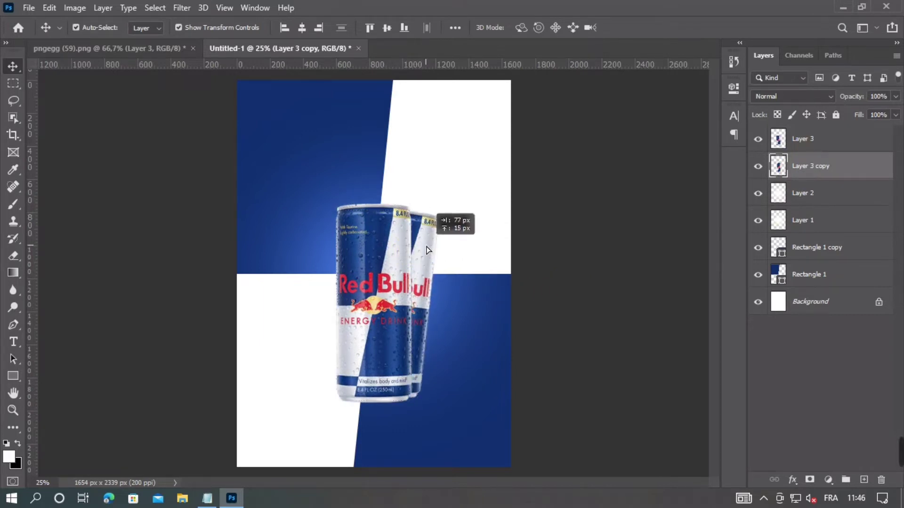
{"action": "left_click_drag", "start_coordinate": [429, 248], "coordinate": [434, 248]}
{"action": "left_click_drag", "start_coordinate": [442, 208], "coordinate": [440, 213]}
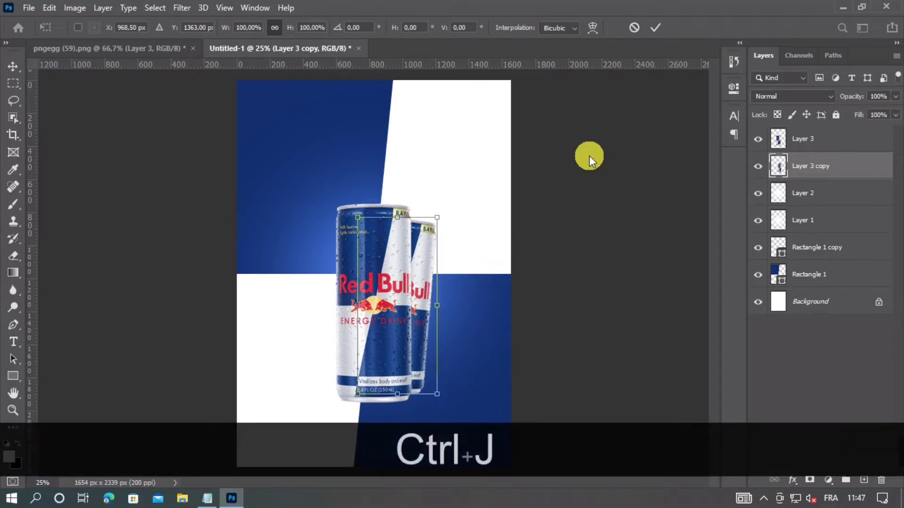
{"action": "left_click", "coordinate": [653, 30]}
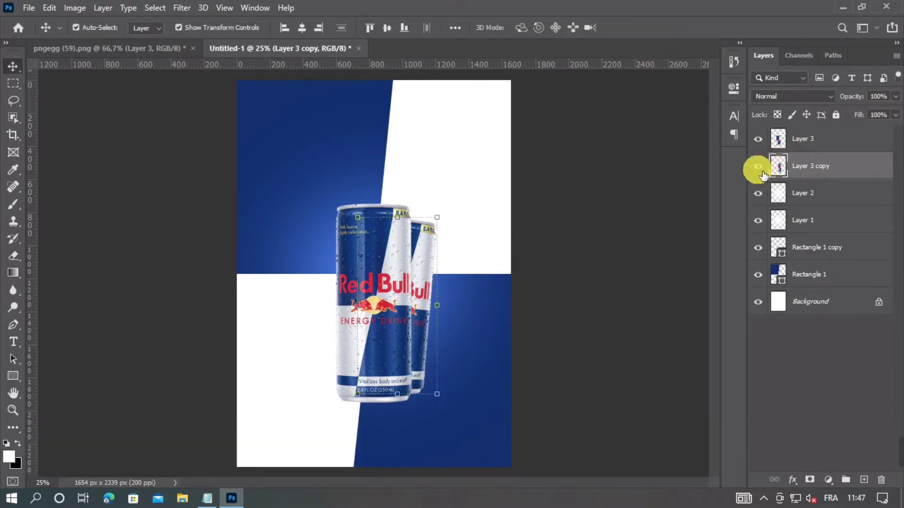
{"action": "left_click", "coordinate": [757, 168]}
{"action": "left_click", "coordinate": [757, 167]}
Duplicate the rear can and place the copy on the front can's left side, tilted the opposite way
{"action": "key", "text": "ctrl+j"}
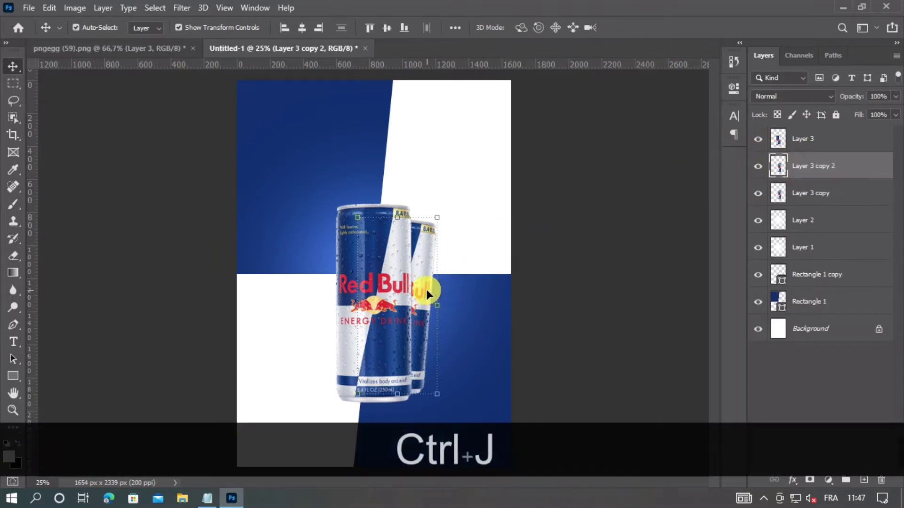
{"action": "left_click_drag", "start_coordinate": [420, 284], "coordinate": [370, 294]}
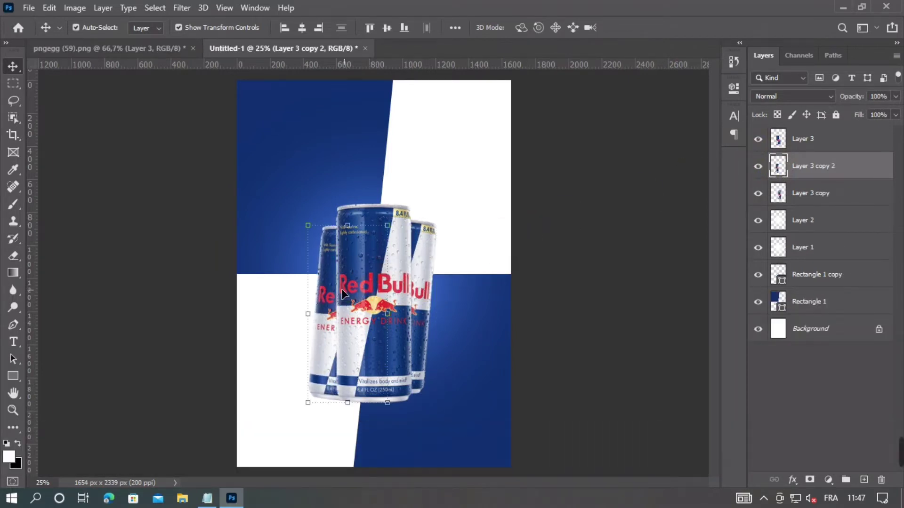
{"action": "key", "text": "ctrl+t"}
{"action": "key", "text": "Return"}
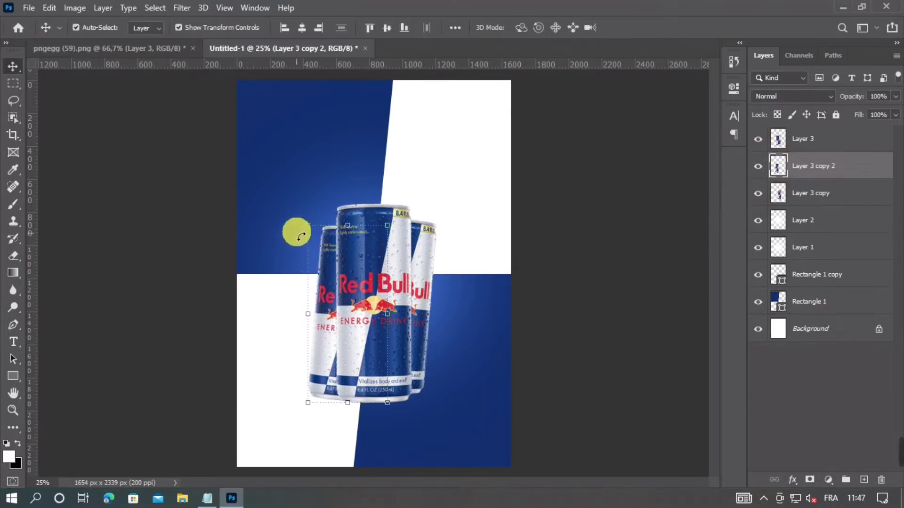
{"action": "left_click_drag", "start_coordinate": [297, 231], "coordinate": [324, 272]}
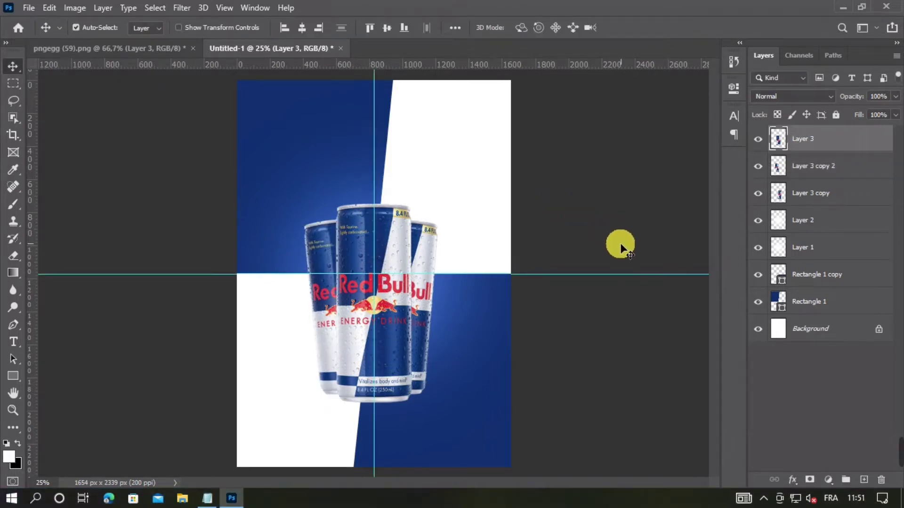
Paint a single soft black 960 px brush dab above the cans on a new top layer
{"action": "left_click", "coordinate": [863, 479]}
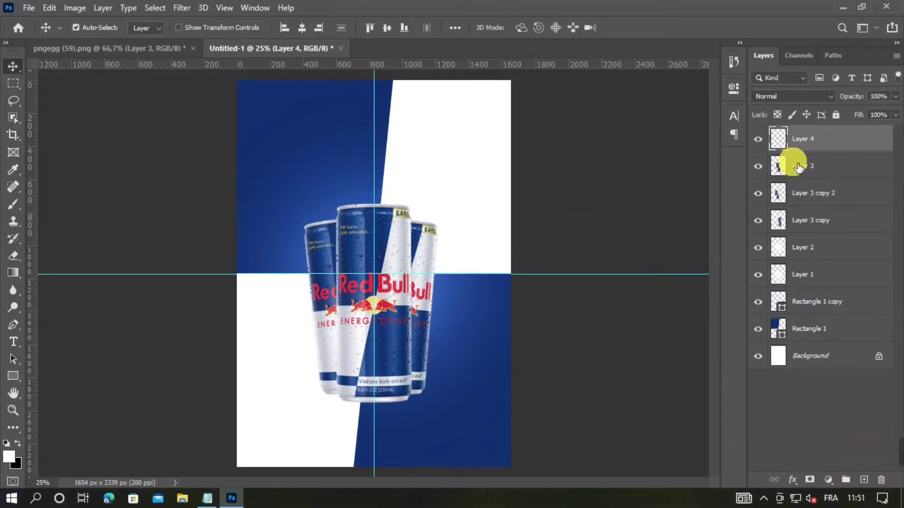
{"action": "double_click", "coordinate": [806, 139]}
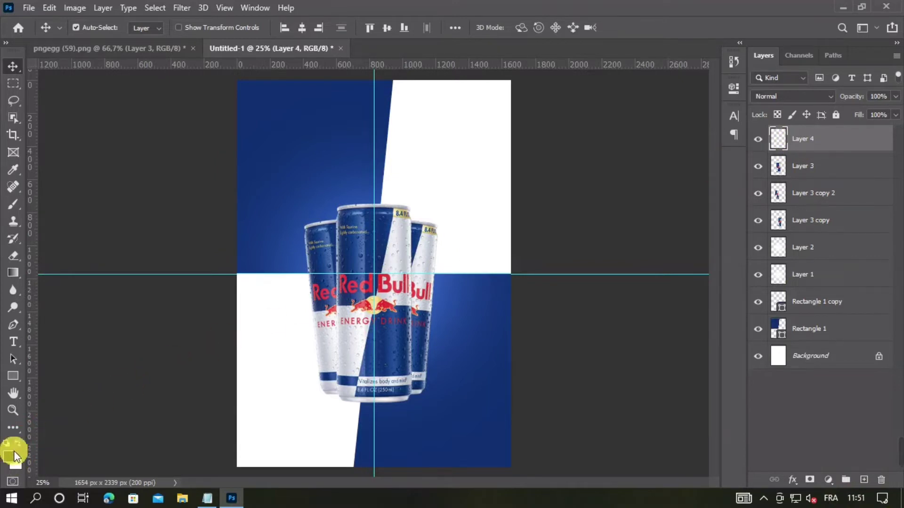
{"action": "left_click", "coordinate": [13, 204]}
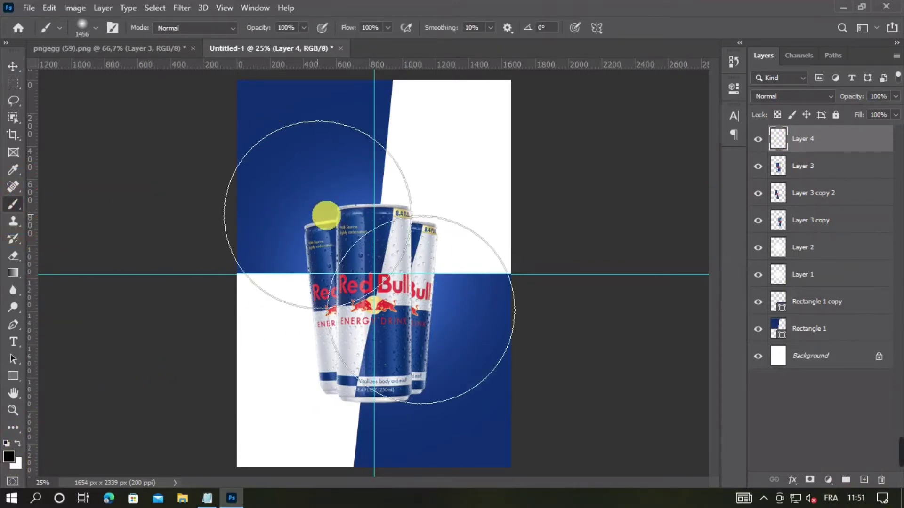
{"action": "left_click_drag", "start_coordinate": [358, 217], "coordinate": [316, 220]}
{"action": "left_click", "coordinate": [370, 209]}
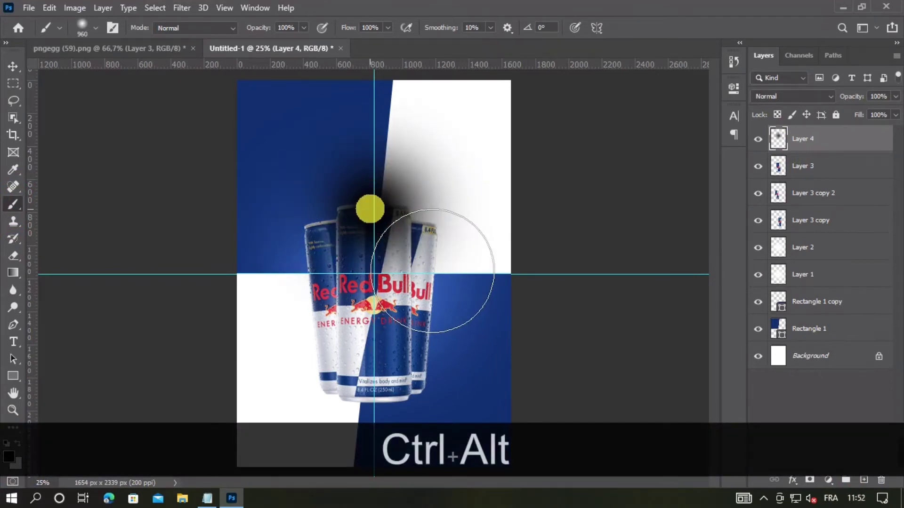
Squash the black dab to about 12.8% of its height and place it just below the cans as a ground shadow
{"action": "left_click", "coordinate": [13, 66]}
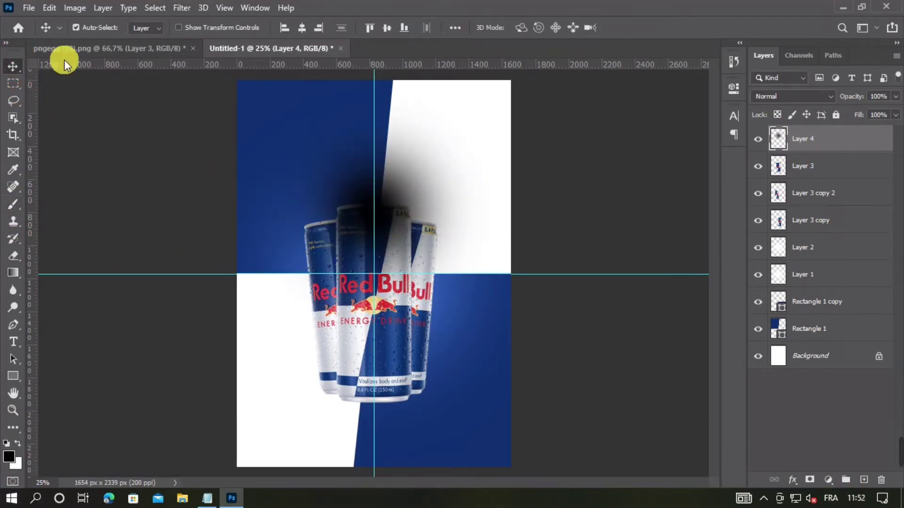
{"action": "left_click", "coordinate": [179, 27]}
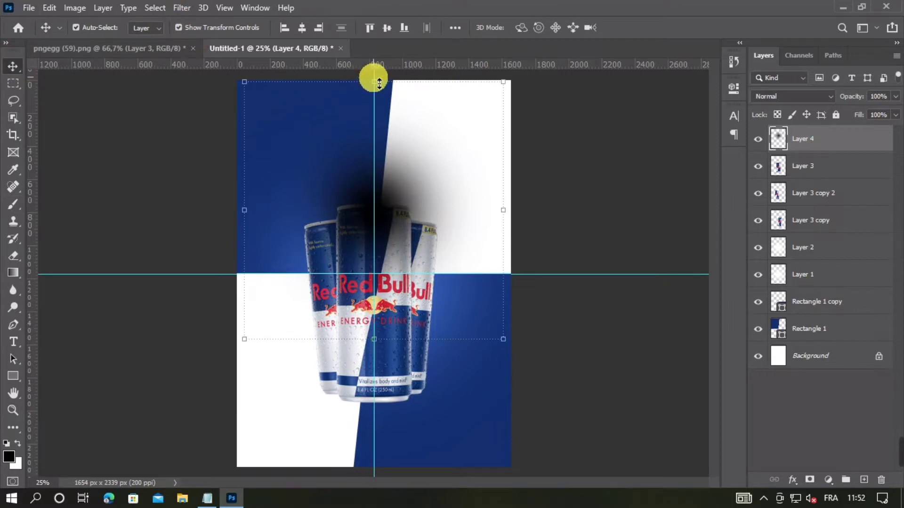
{"action": "left_click_drag", "start_coordinate": [380, 82], "coordinate": [402, 430]}
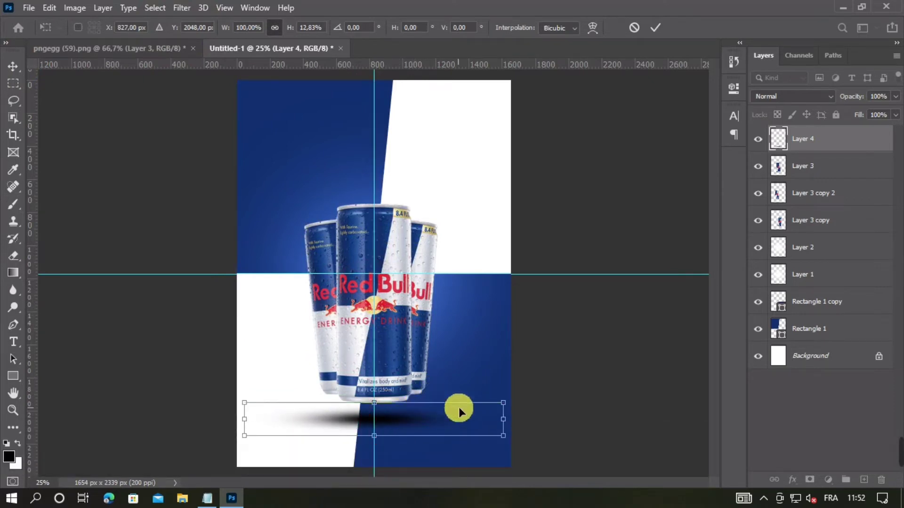
{"action": "left_click", "coordinate": [655, 26]}
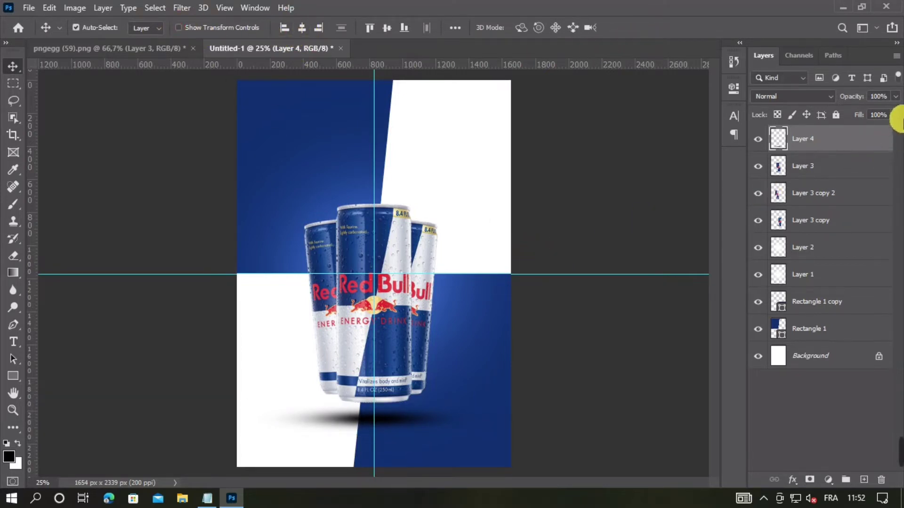
Reduce the opacity of the can shadow layer to 76%
{"action": "left_click", "coordinate": [898, 96]}
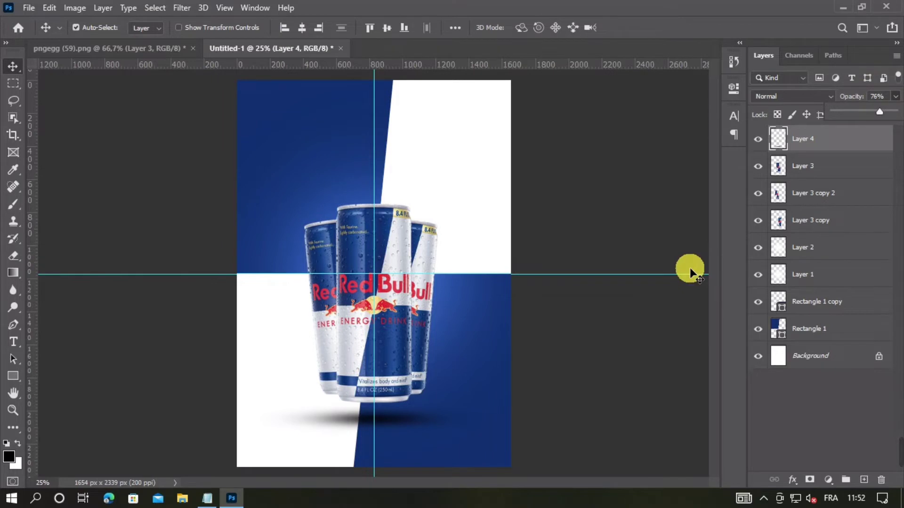
{"action": "key", "text": "ctrl+KP_Subtract"}
{"action": "key", "text": "ctrl+KP_Add"}
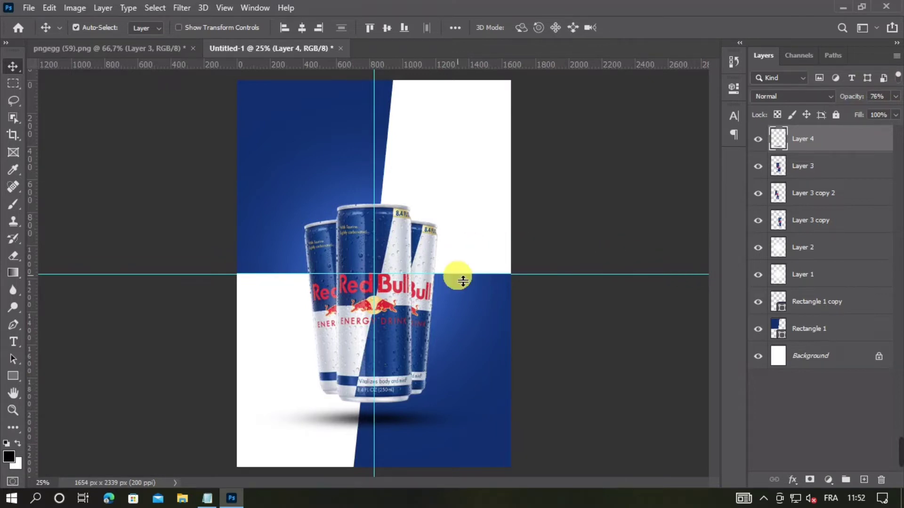
Start a new text layer above the cans and shift its placeholder text within the upper part of the poster
{"action": "left_click", "coordinate": [13, 342]}
{"action": "left_click", "coordinate": [353, 160]}
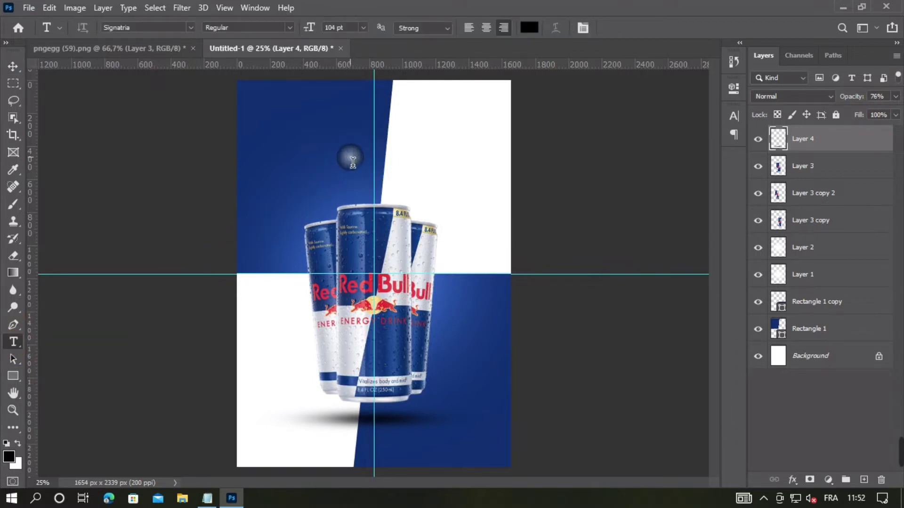
{"action": "left_click_drag", "start_coordinate": [425, 158], "coordinate": [497, 148]}
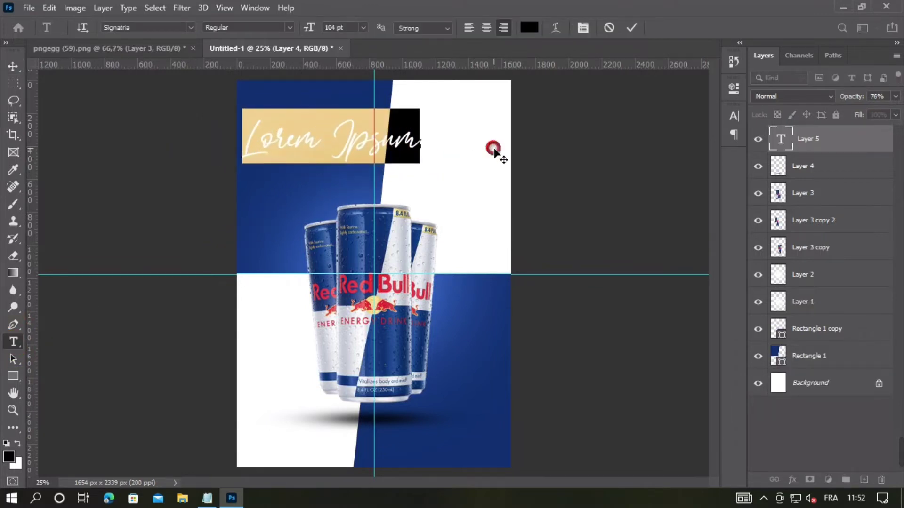
Copy the word WINGS from the Notepad note and paste it over the placeholder text on the new poster layer
{"action": "left_click", "coordinate": [207, 499]}
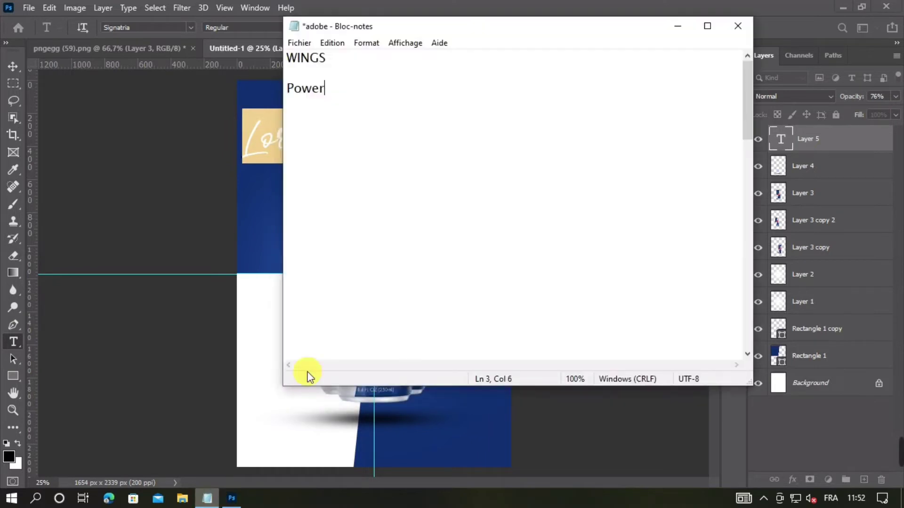
{"action": "double_click", "coordinate": [306, 59]}
{"action": "right_click", "coordinate": [303, 58]}
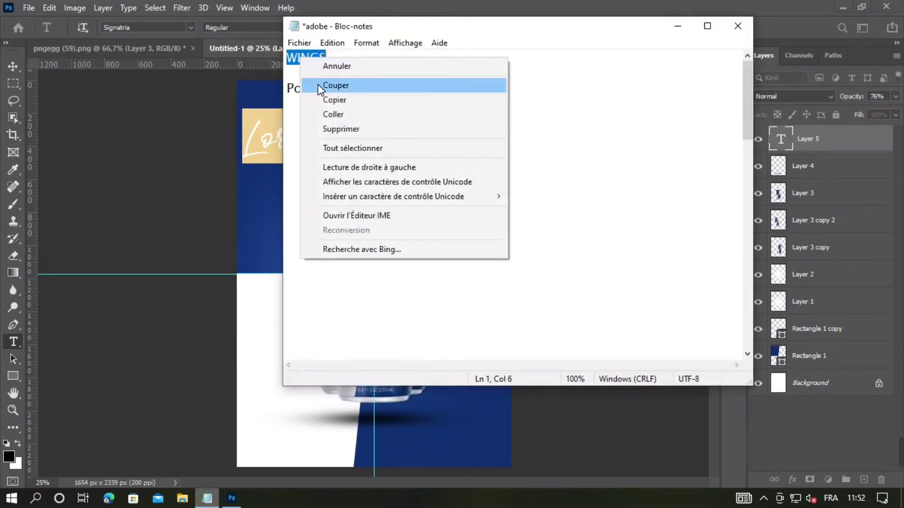
{"action": "left_click", "coordinate": [333, 97]}
{"action": "left_click", "coordinate": [678, 26]}
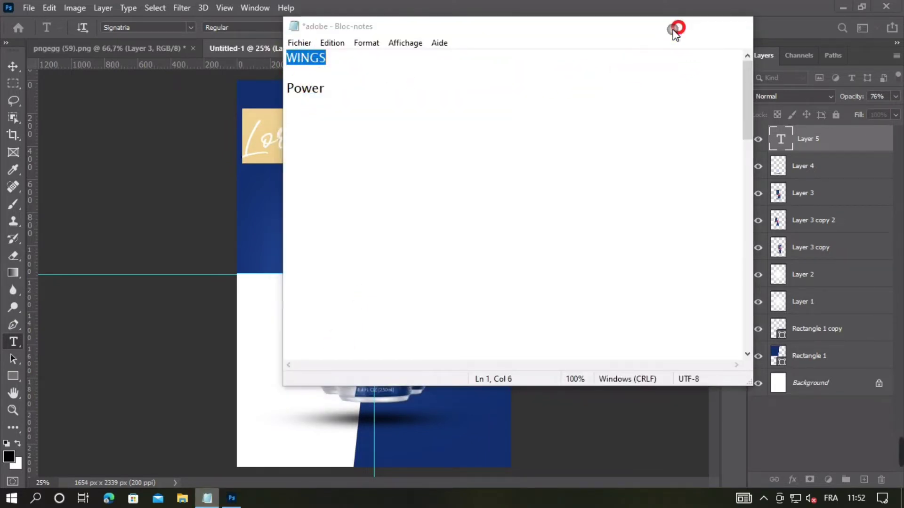
{"action": "right_click", "coordinate": [329, 130]}
{"action": "left_click", "coordinate": [352, 178]}
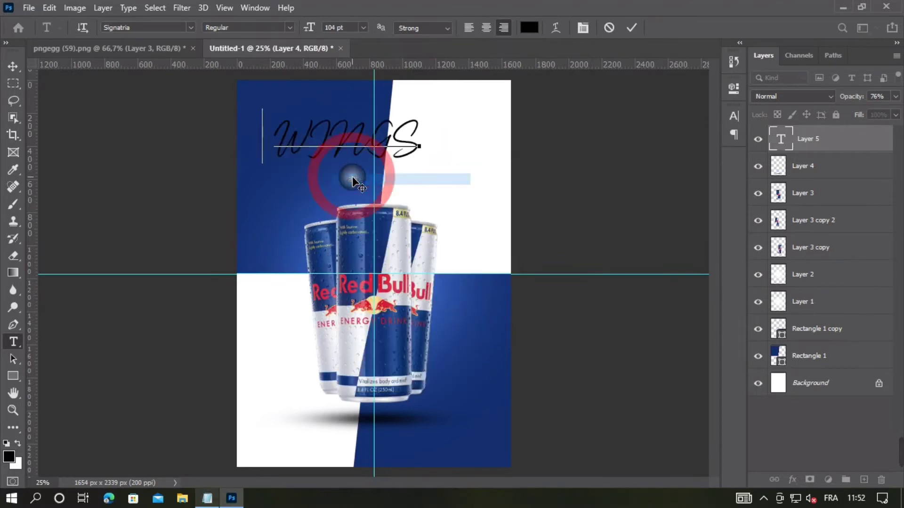
Set the font of the WINGS headline to Dark College and commit the text
{"action": "double_click", "coordinate": [362, 153]}
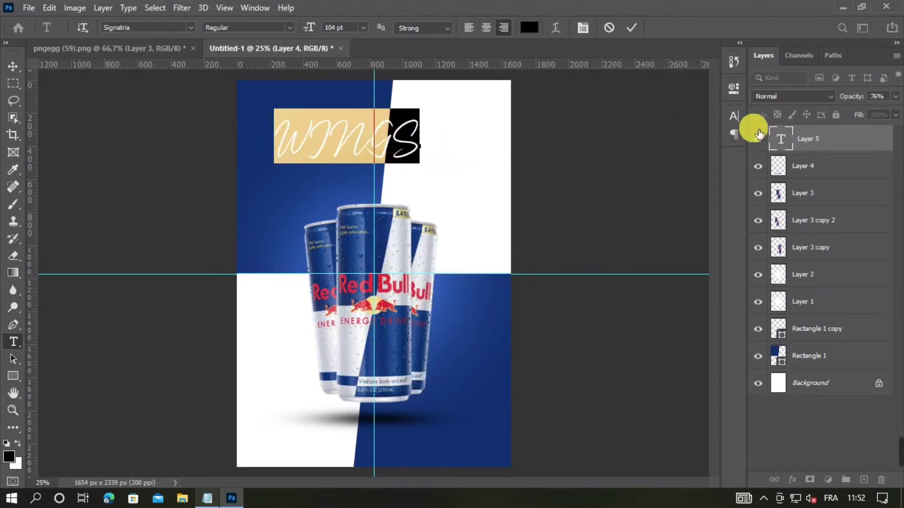
{"action": "left_click", "coordinate": [735, 116]}
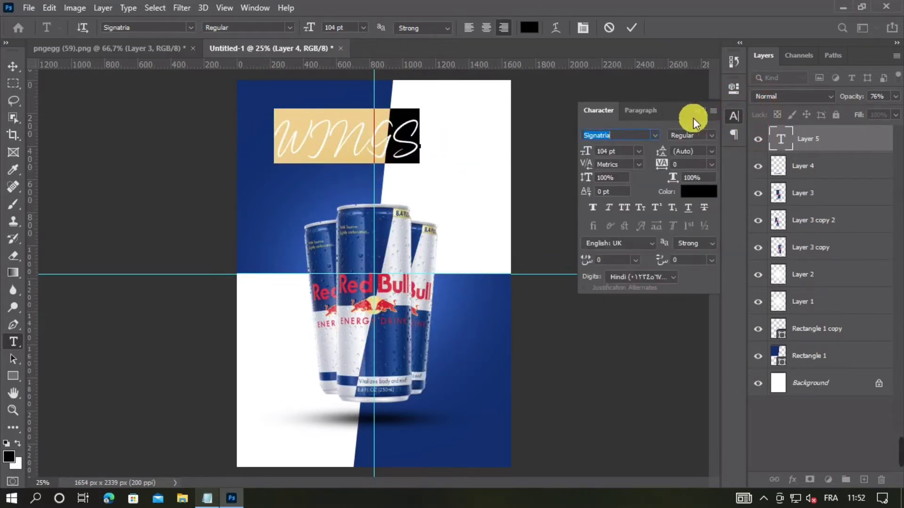
{"action": "left_click", "coordinate": [659, 133]}
{"action": "left_click", "coordinate": [721, 187]}
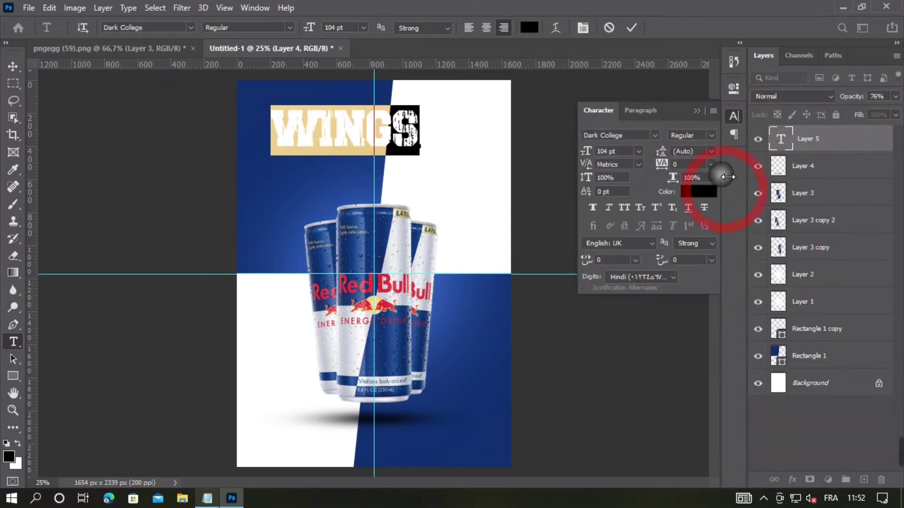
{"action": "left_click", "coordinate": [697, 112]}
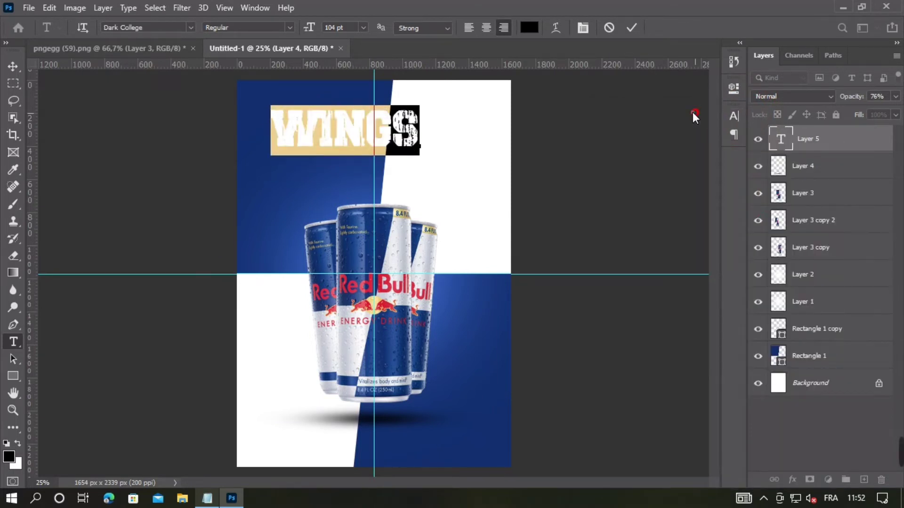
{"action": "left_click", "coordinate": [632, 28]}
Shift the WINGS headline toward the poster's vertical centre guide and scale it proportionally to 105.33%
{"action": "left_click", "coordinate": [13, 66]}
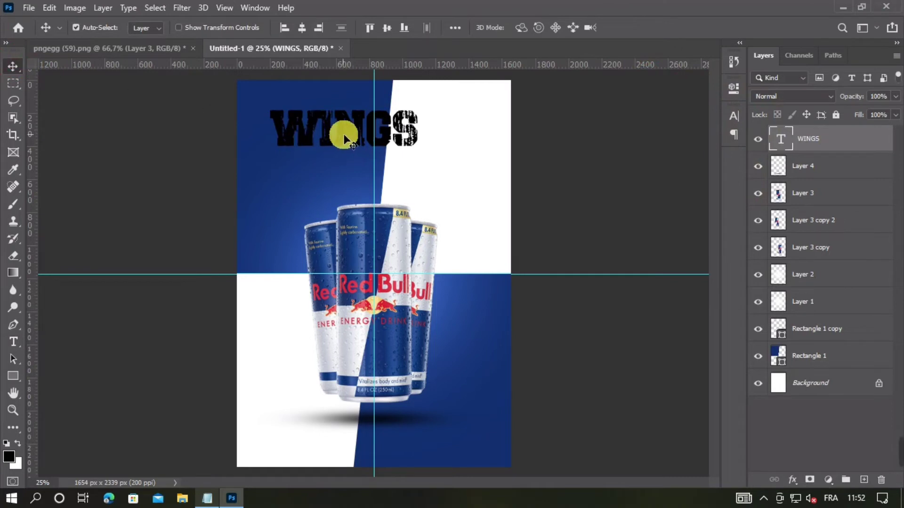
{"action": "left_click_drag", "start_coordinate": [344, 137], "coordinate": [369, 141]}
{"action": "left_click", "coordinate": [420, 149]}
{"action": "left_click", "coordinate": [178, 27]}
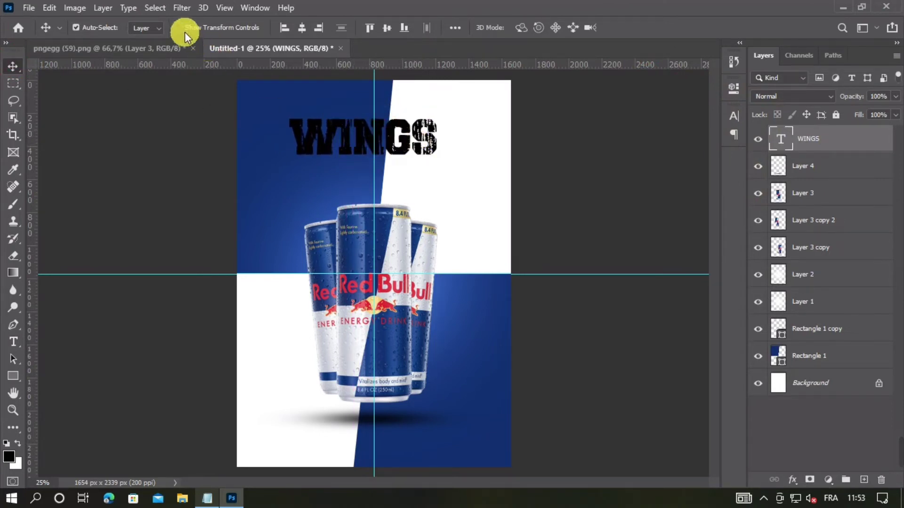
{"action": "key", "text": "ctrl+t"}
{"action": "left_click_drag", "start_coordinate": [446, 144], "coordinate": [452, 144]}
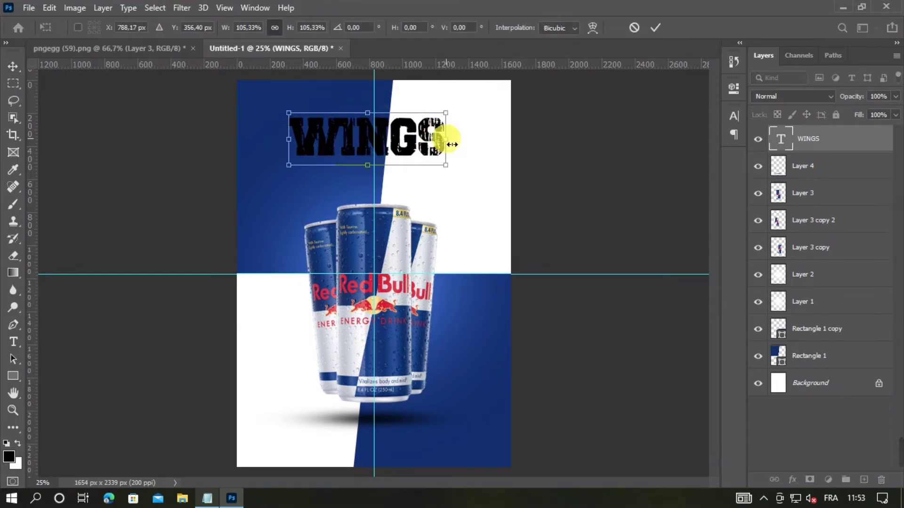
{"action": "left_click", "coordinate": [653, 28]}
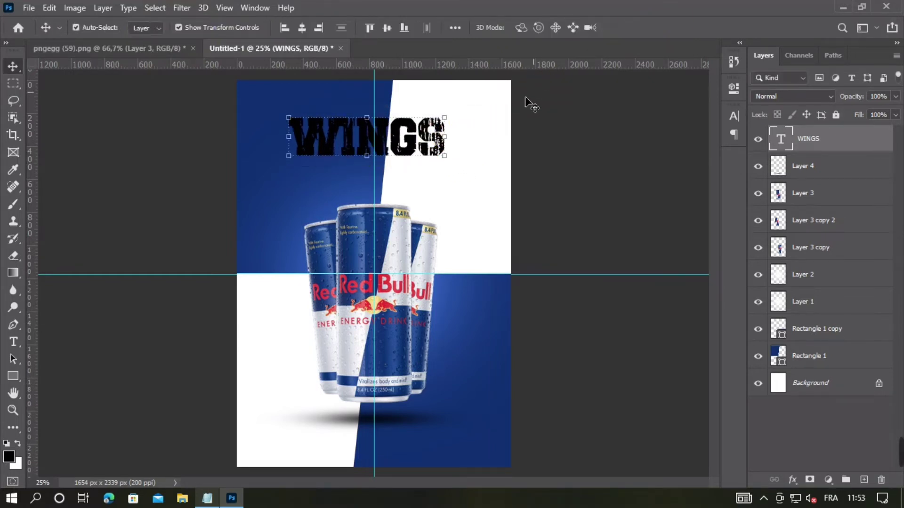
Colour the letters WIN of the headline, over the blue area, white (ffffff)
{"action": "double_click", "coordinate": [341, 139]}
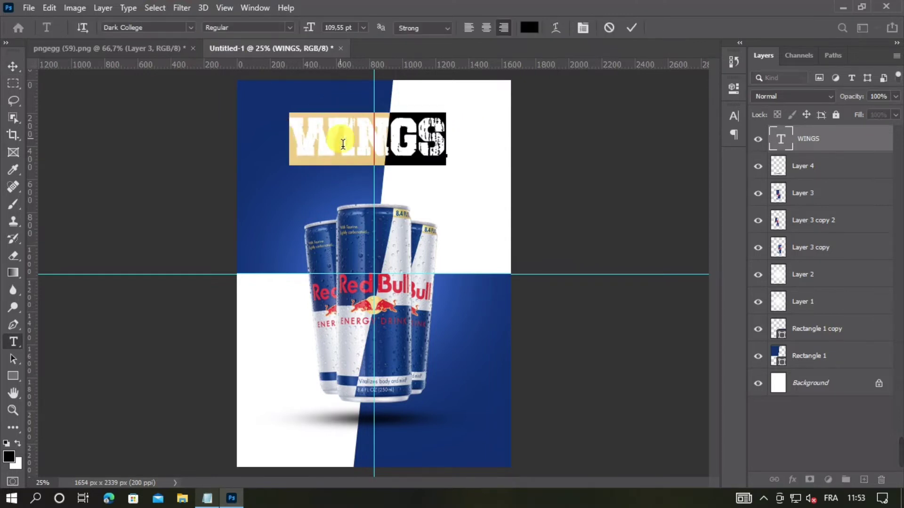
{"action": "left_click", "coordinate": [343, 143]}
{"action": "left_click_drag", "start_coordinate": [386, 139], "coordinate": [343, 112]}
{"action": "left_click", "coordinate": [529, 27]}
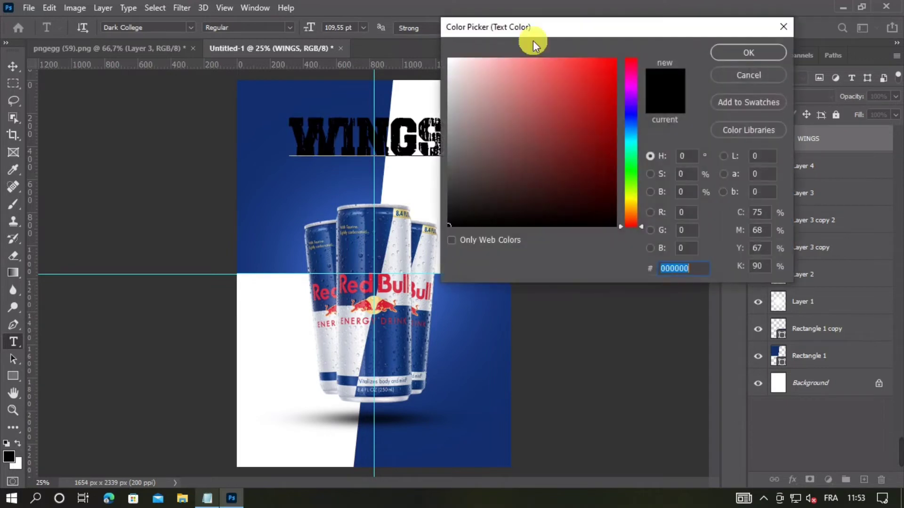
{"action": "left_click_drag", "start_coordinate": [504, 78], "coordinate": [426, 66]}
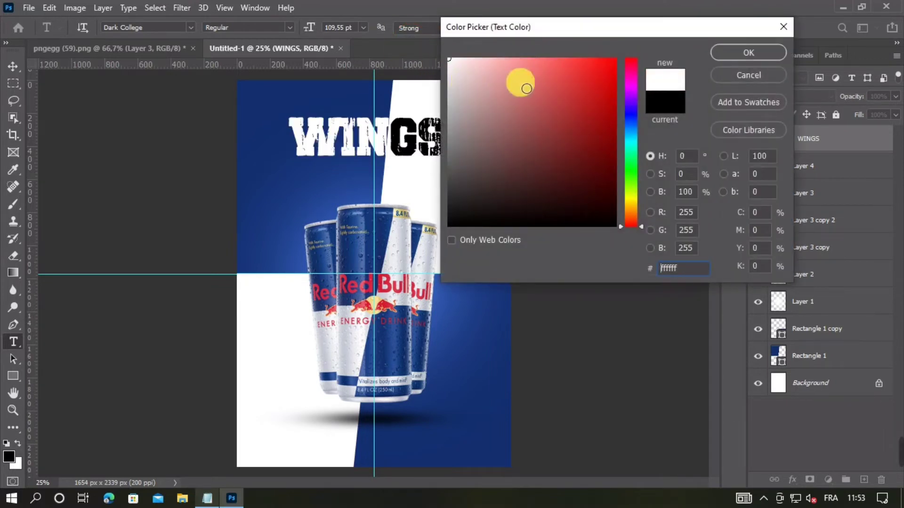
{"action": "left_click", "coordinate": [748, 52]}
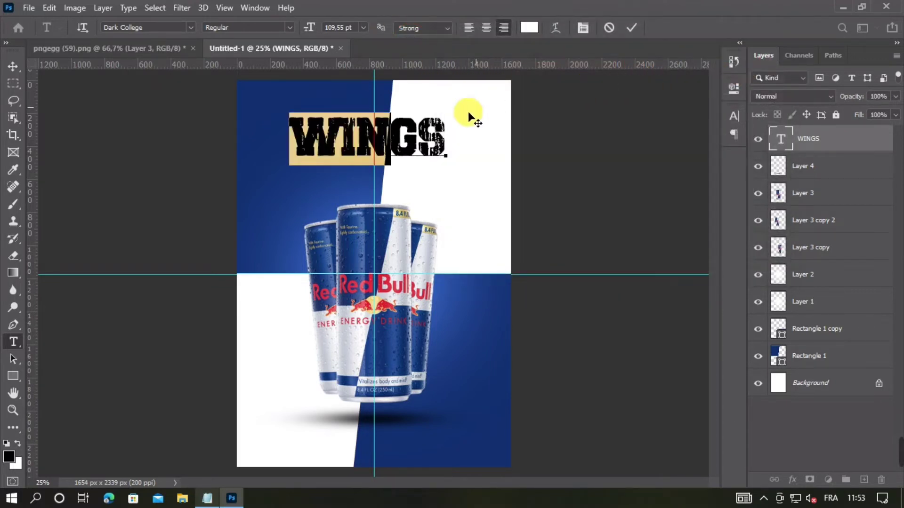
Colour the letters GS of the headline dark blue 122e6d, sampled from the poster's blue background, and commit the text
{"action": "left_click", "coordinate": [426, 136]}
{"action": "left_click_drag", "start_coordinate": [398, 141], "coordinate": [445, 137]}
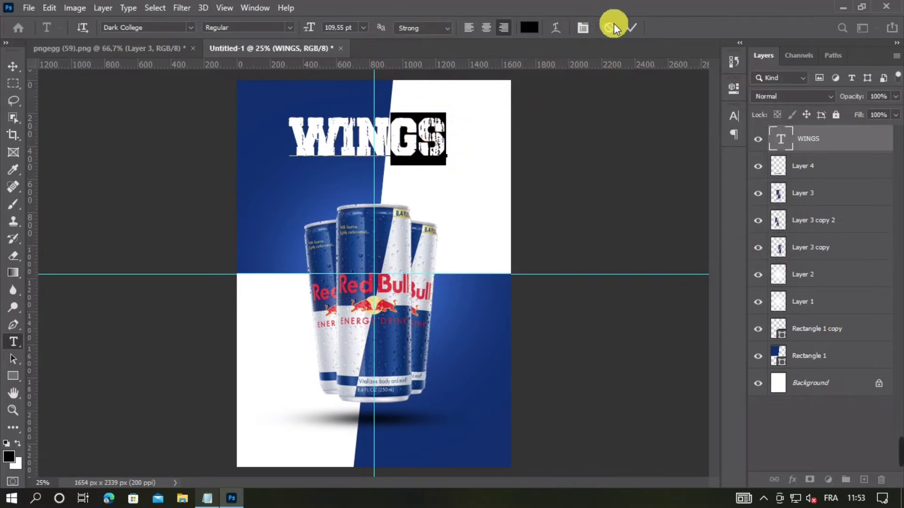
{"action": "left_click", "coordinate": [527, 27]}
{"action": "left_click", "coordinate": [271, 121]}
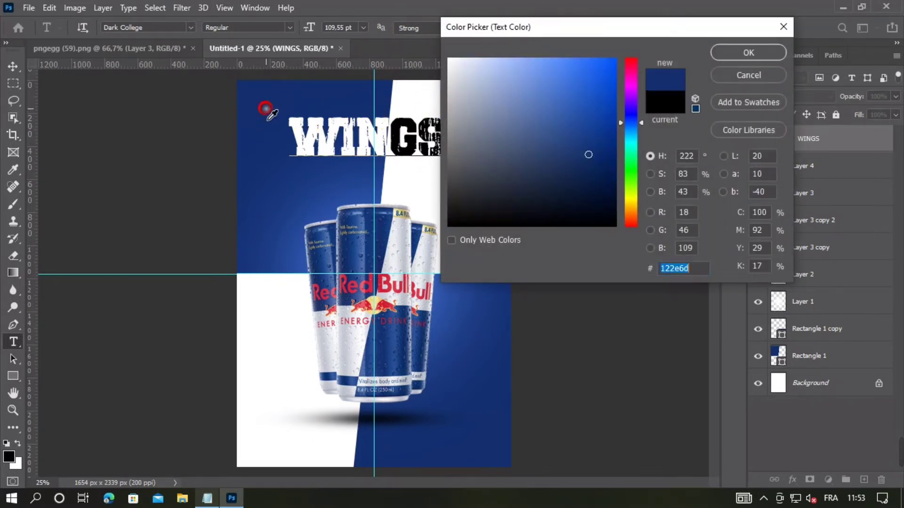
{"action": "left_click", "coordinate": [738, 53]}
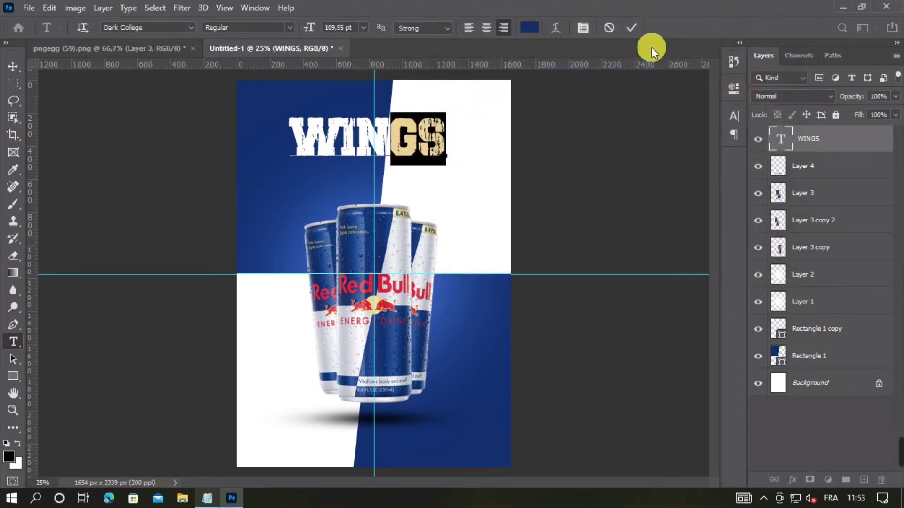
{"action": "left_click", "coordinate": [631, 28]}
{"action": "key", "text": "v"}
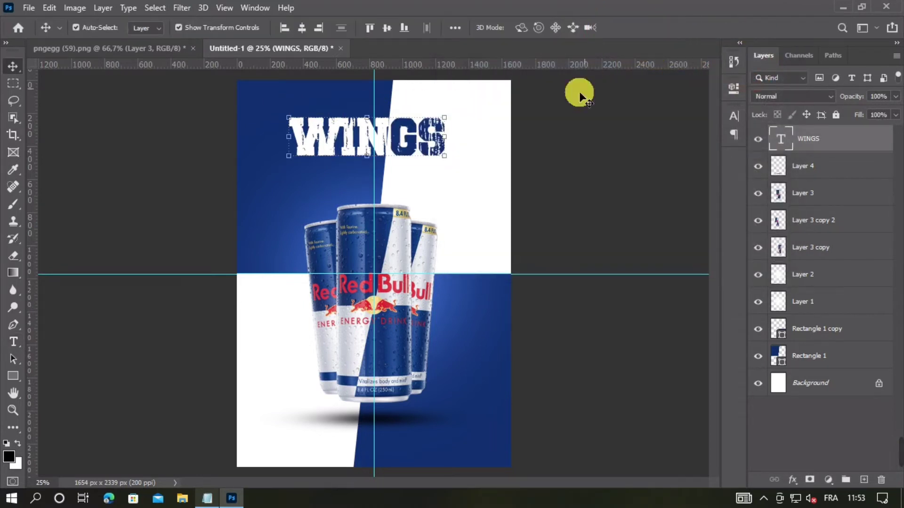
{"action": "left_click", "coordinate": [177, 27]}
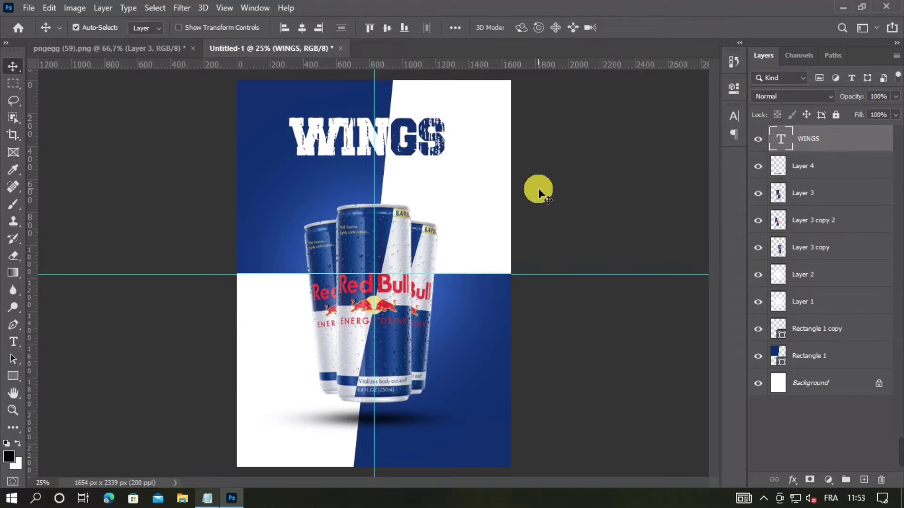
Add a second text layer reading Power, copied from the Notepad note, and place it just below the WINGS headline
{"action": "left_click", "coordinate": [21, 343]}
{"action": "left_click", "coordinate": [349, 176]}
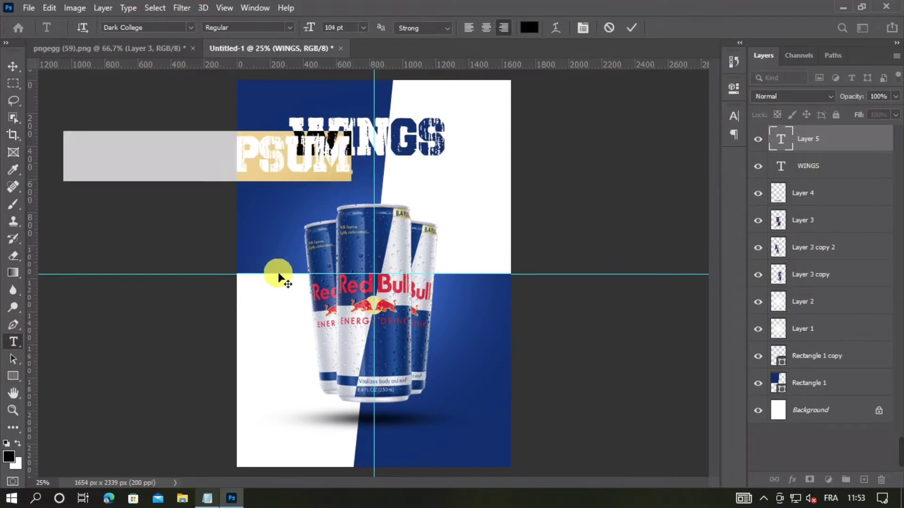
{"action": "left_click", "coordinate": [207, 498]}
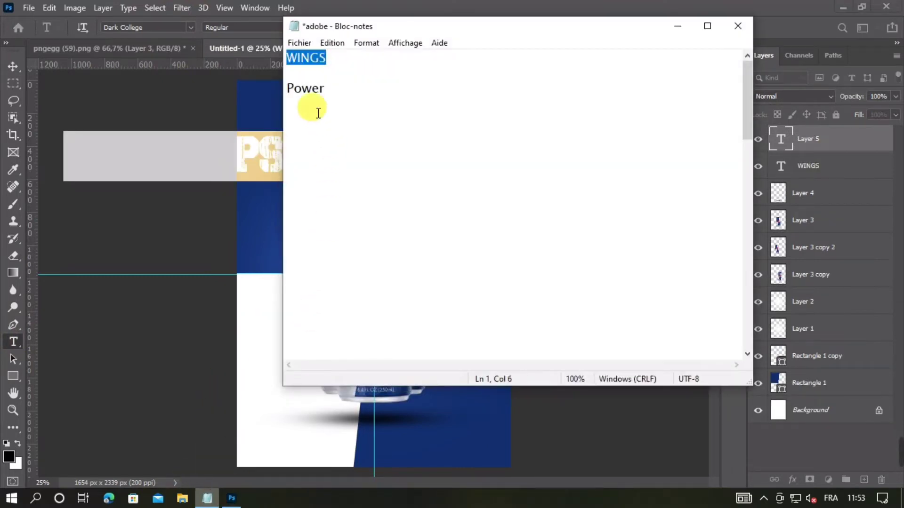
{"action": "double_click", "coordinate": [305, 89]}
{"action": "right_click", "coordinate": [300, 91]}
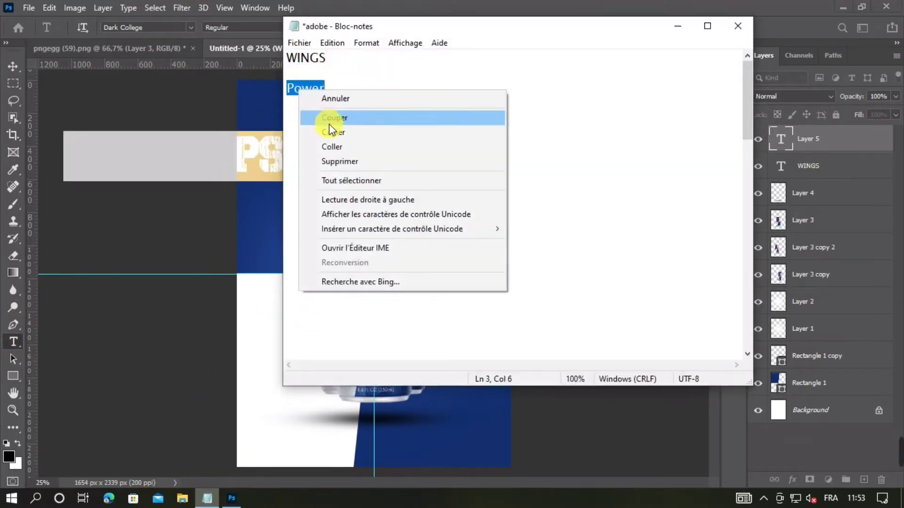
{"action": "left_click", "coordinate": [342, 134]}
{"action": "left_click", "coordinate": [679, 25]}
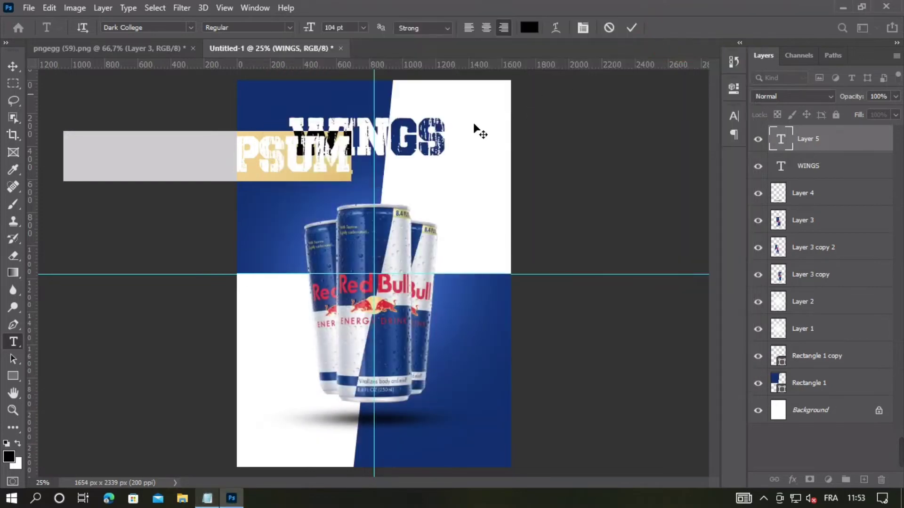
{"action": "right_click", "coordinate": [328, 158]}
{"action": "left_click", "coordinate": [404, 183]}
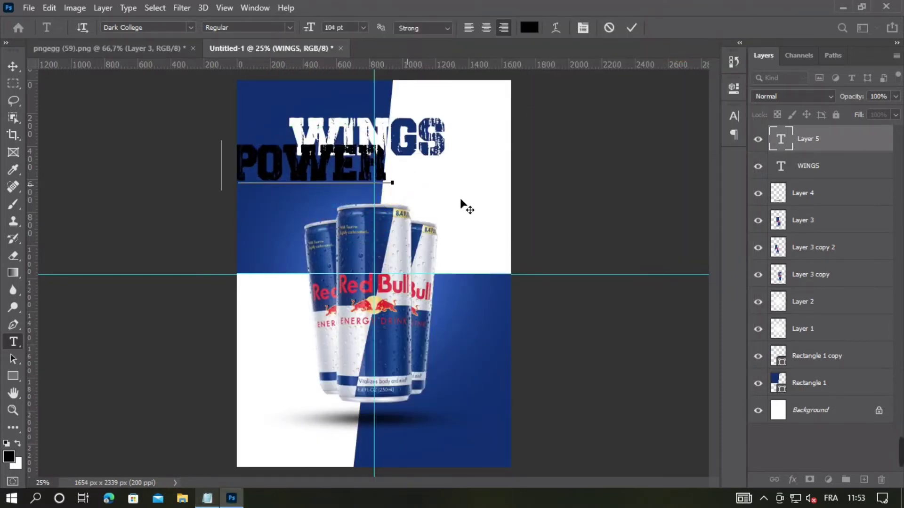
{"action": "left_click_drag", "start_coordinate": [461, 200], "coordinate": [507, 203]}
Set the font of the Power text to Signatria
{"action": "double_click", "coordinate": [385, 168]}
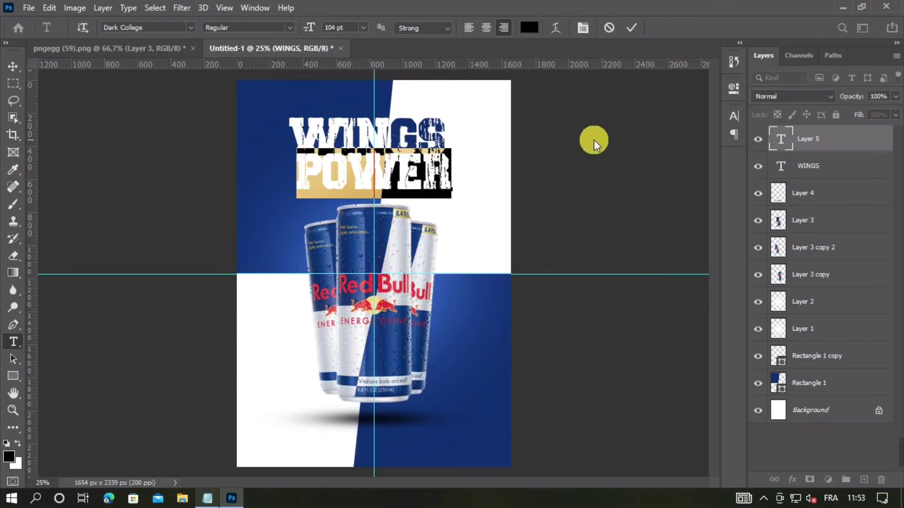
{"action": "left_click", "coordinate": [735, 118]}
{"action": "left_click", "coordinate": [655, 135]}
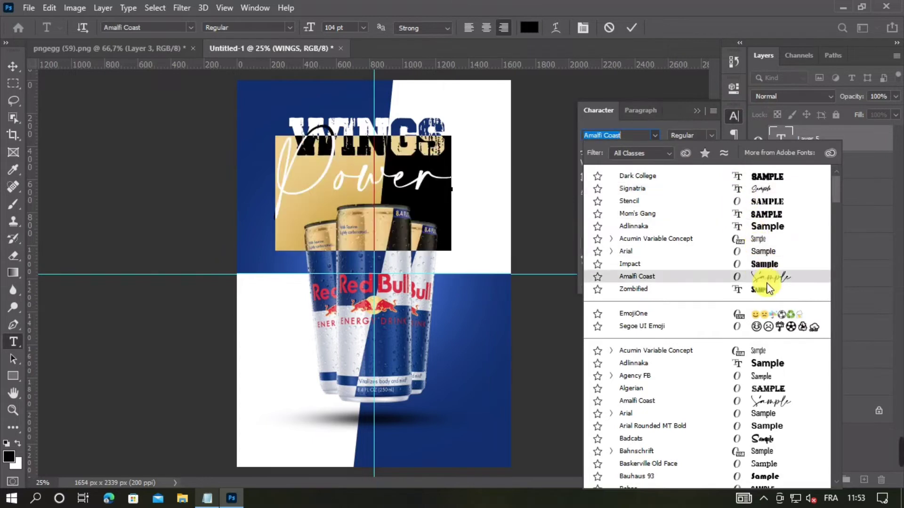
{"action": "left_click", "coordinate": [747, 188]}
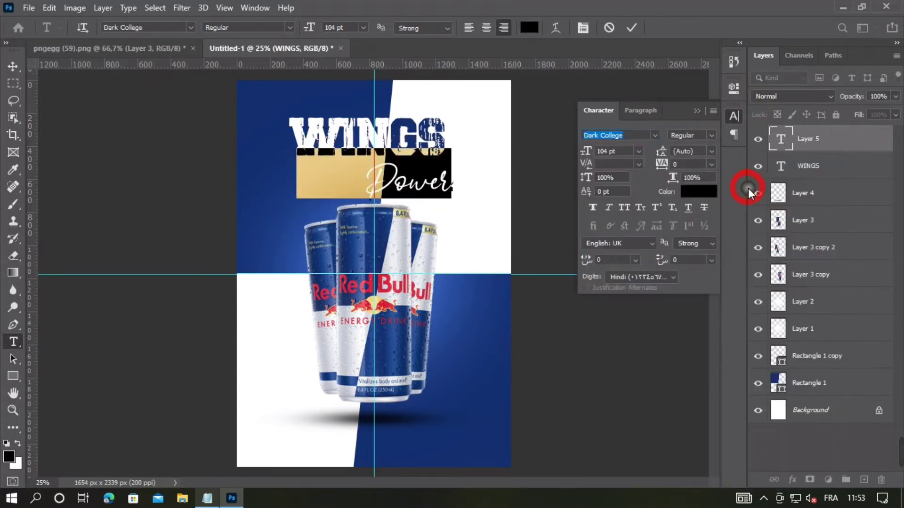
Colour the Power text red d31831, sampled from the Red Bull lettering on the front can, and commit it
{"action": "left_click", "coordinate": [529, 27]}
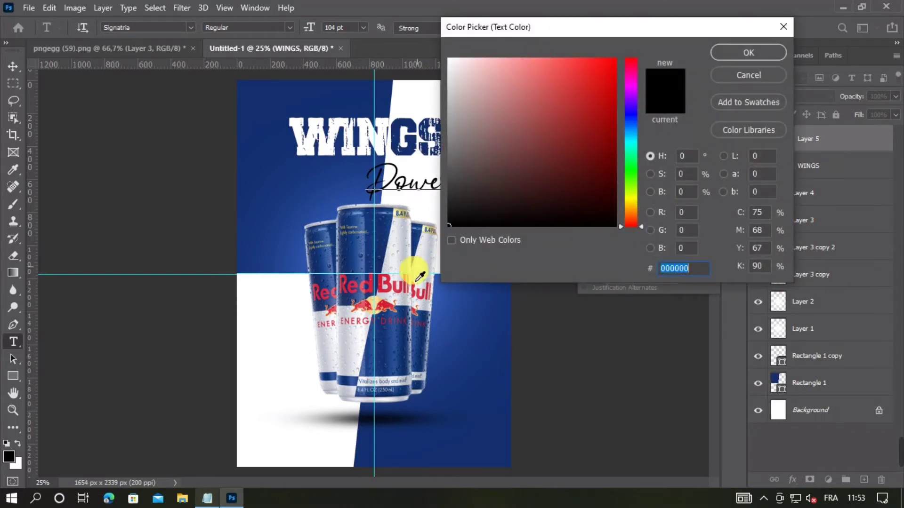
{"action": "key", "text": "ctrl+KP_Add"}
{"action": "key", "text": "ctrl+KP_Add"}
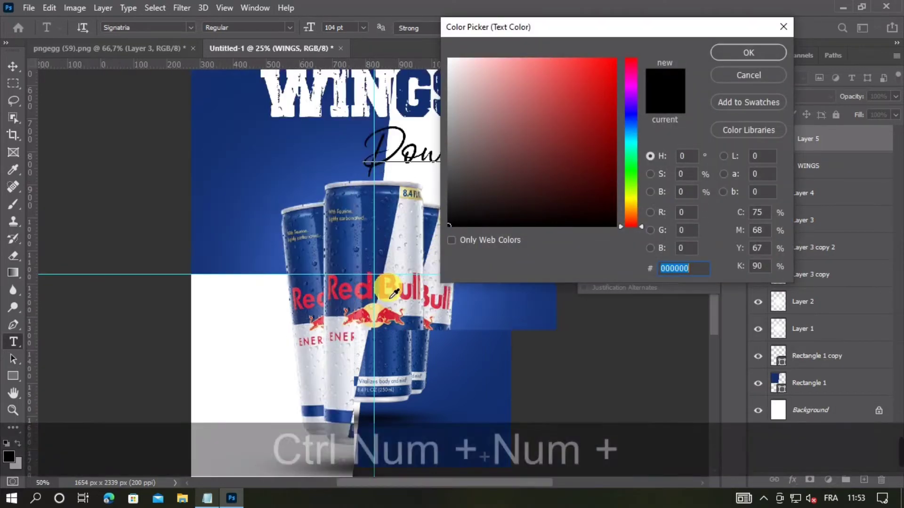
{"action": "left_click", "coordinate": [390, 296]}
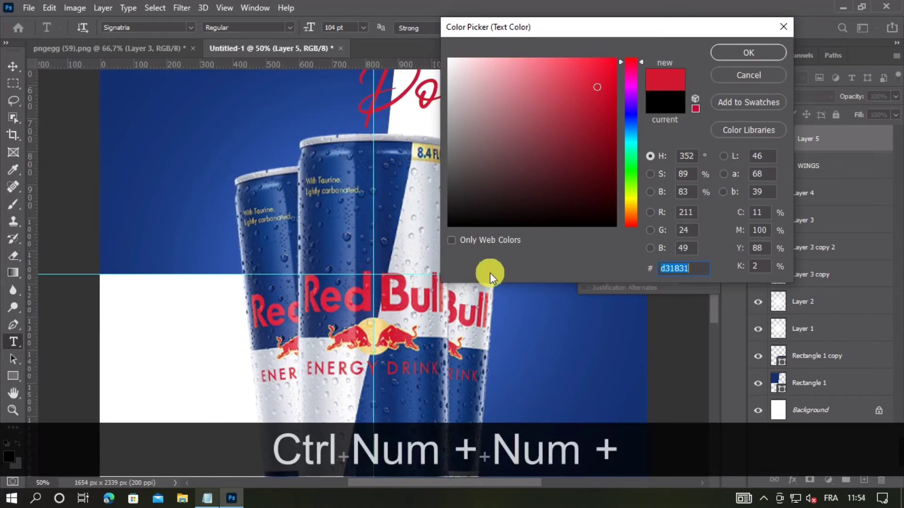
{"action": "left_click", "coordinate": [725, 54]}
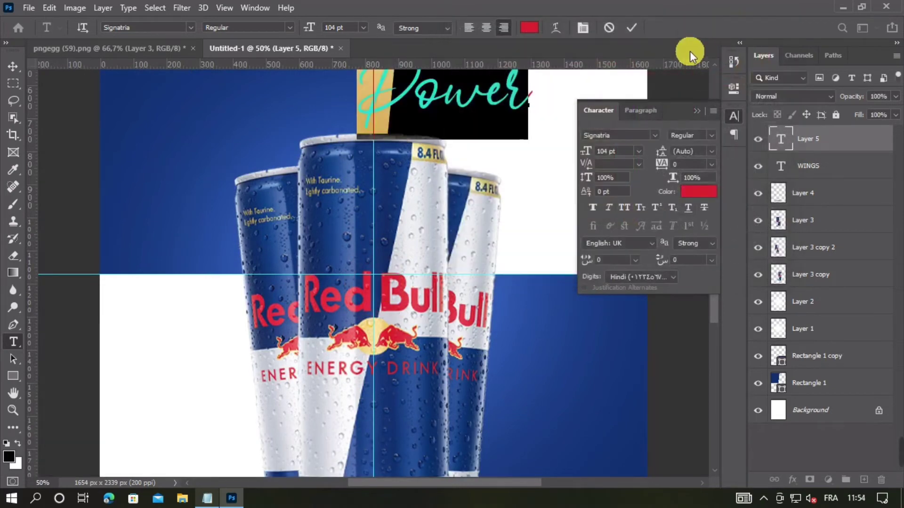
{"action": "left_click", "coordinate": [634, 30]}
{"action": "left_click", "coordinate": [696, 112]}
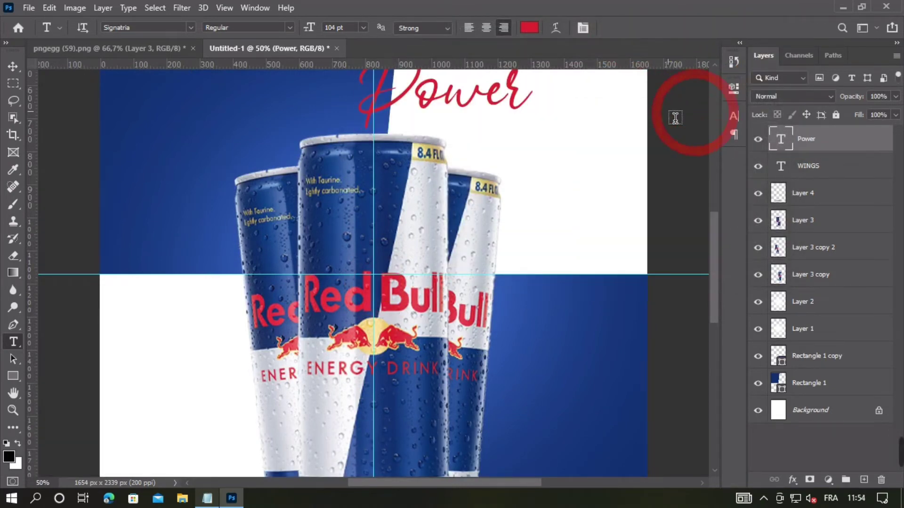
{"action": "key", "text": "ctrl+KP_Subtract"}
{"action": "key", "text": "ctrl+KP_Subtract"}
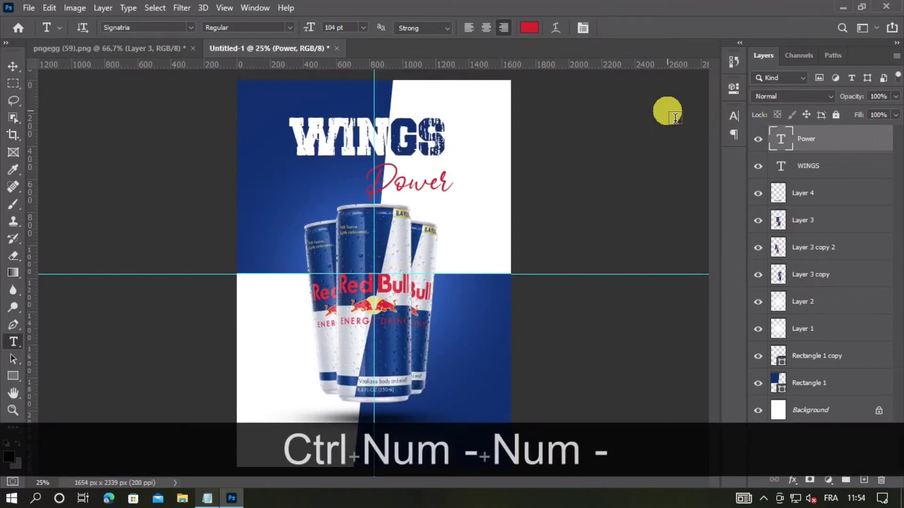
Move the red Power text up so it overlaps the lower edge of WINGS, and centre it horizontally on the poster
{"action": "left_click", "coordinate": [12, 66]}
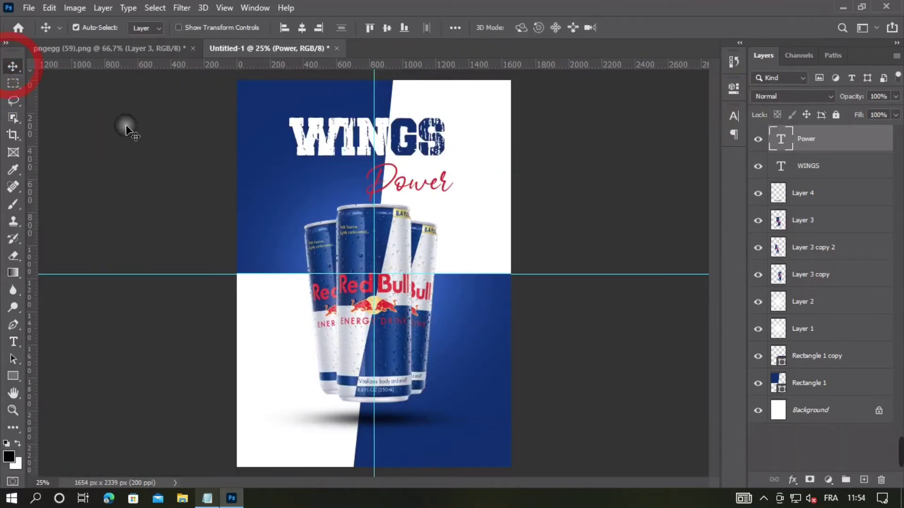
{"action": "left_click_drag", "start_coordinate": [403, 187], "coordinate": [363, 158]}
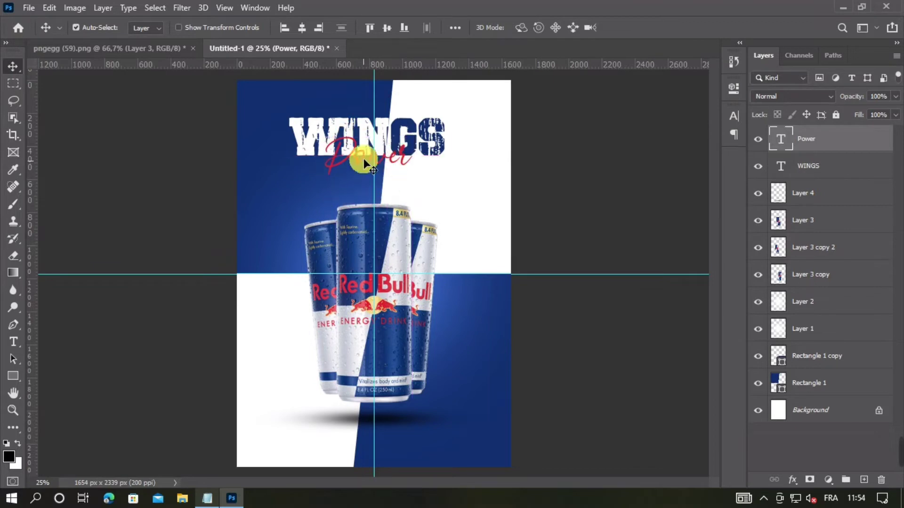
{"action": "left_click", "coordinate": [301, 29]}
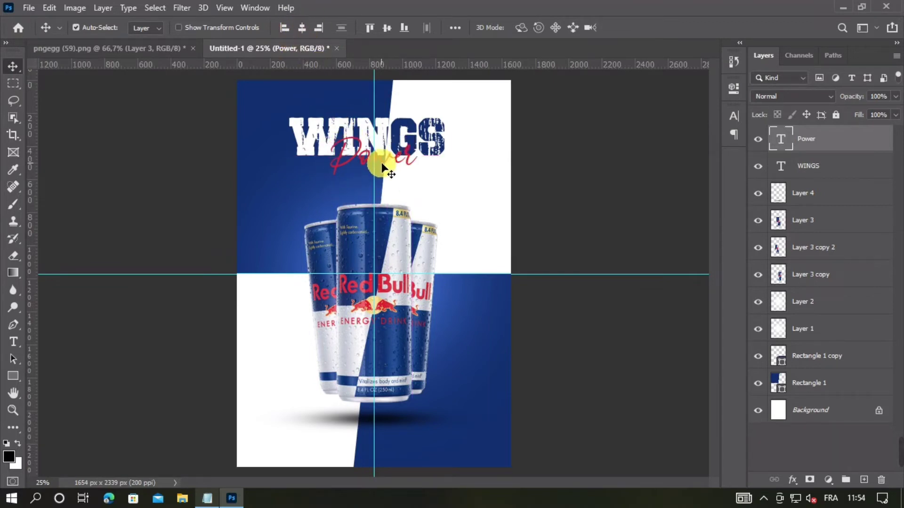
{"action": "left_click_drag", "start_coordinate": [382, 167], "coordinate": [382, 162]}
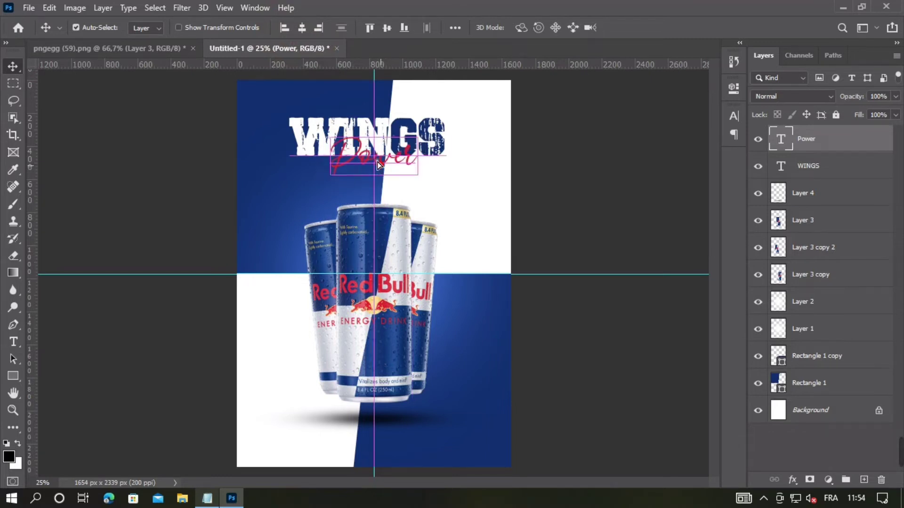
{"action": "left_click", "coordinate": [302, 28]}
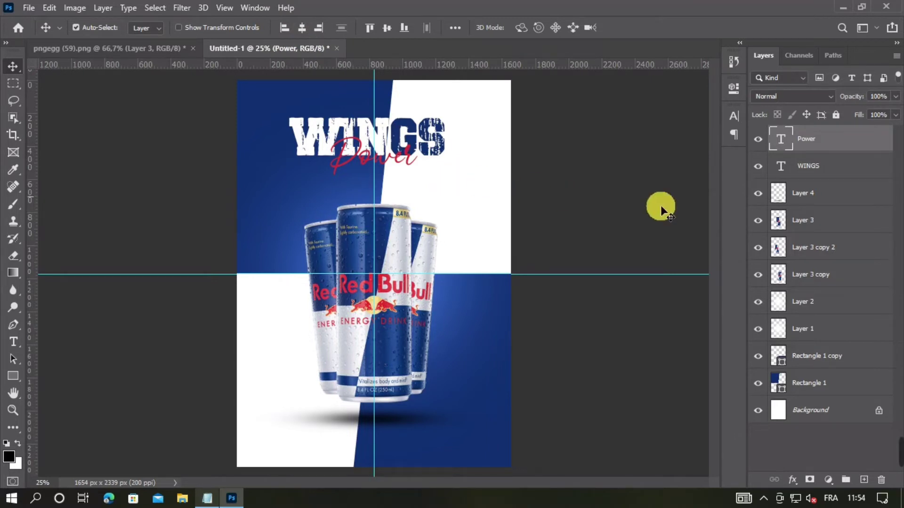
Scale the three can layers together to 105.99%, extending them upward towards the headline
{"action": "left_click", "coordinate": [833, 221]}
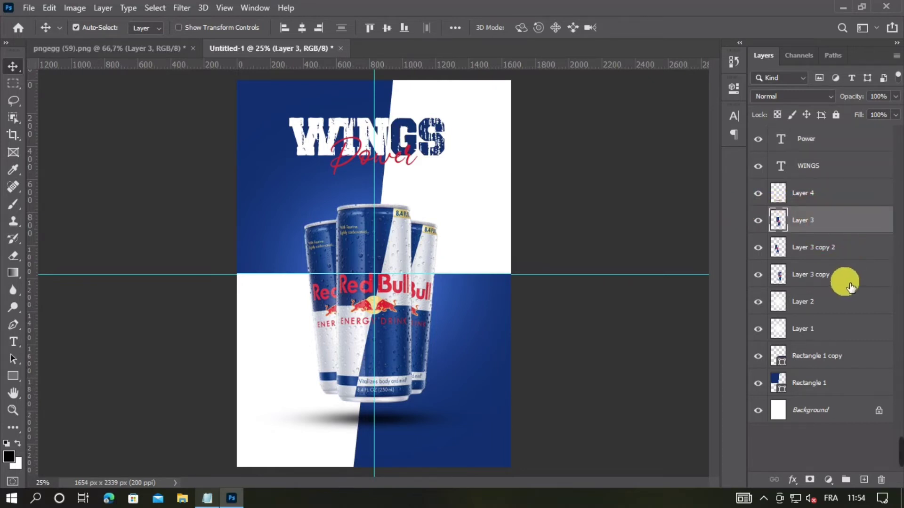
{"action": "left_click", "coordinate": [837, 275], "text": "shift"}
{"action": "left_click", "coordinate": [179, 28]}
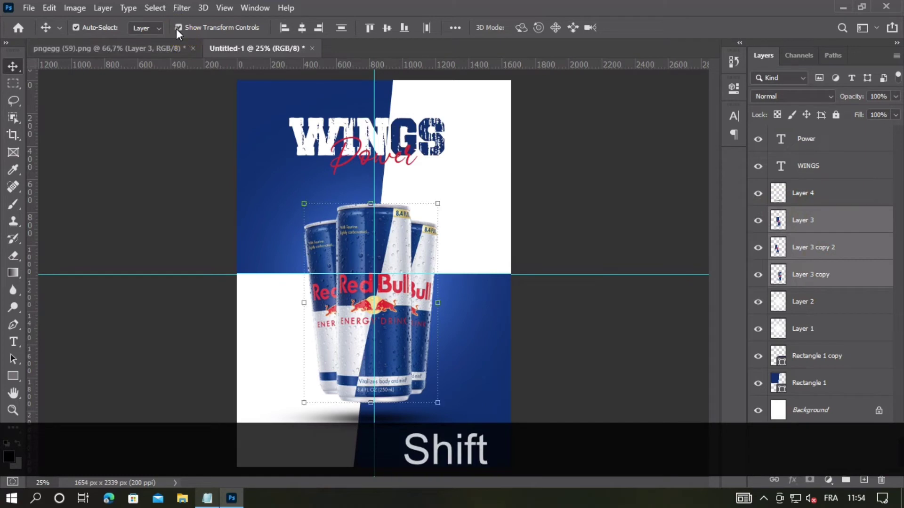
{"action": "left_click_drag", "start_coordinate": [387, 203], "coordinate": [384, 198]}
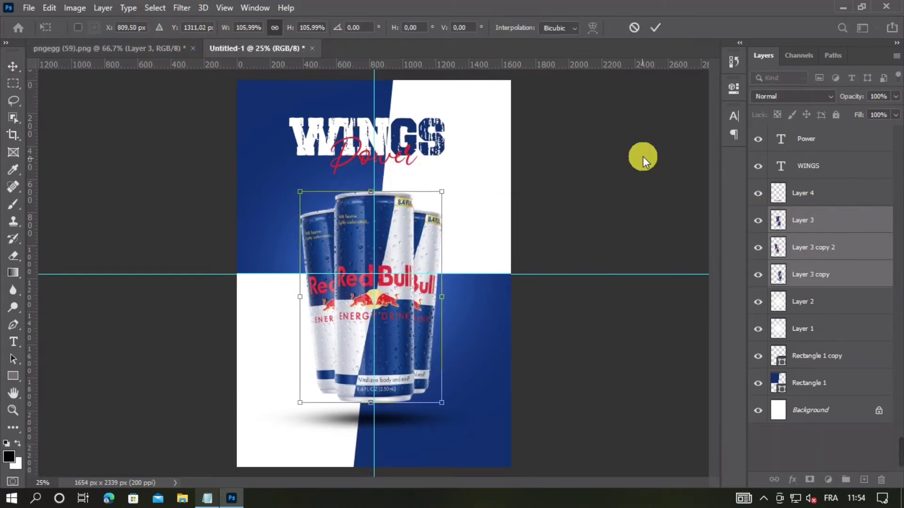
{"action": "left_click", "coordinate": [655, 28]}
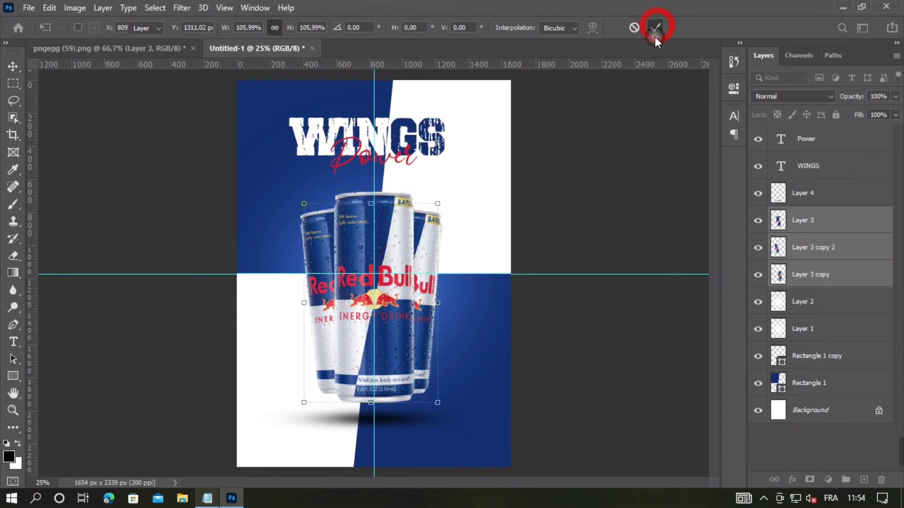
Enlarge the Layer 4 shadow under the cans to 105.55%, centre it horizontally and nudge it slightly down
{"action": "left_click", "coordinate": [808, 197]}
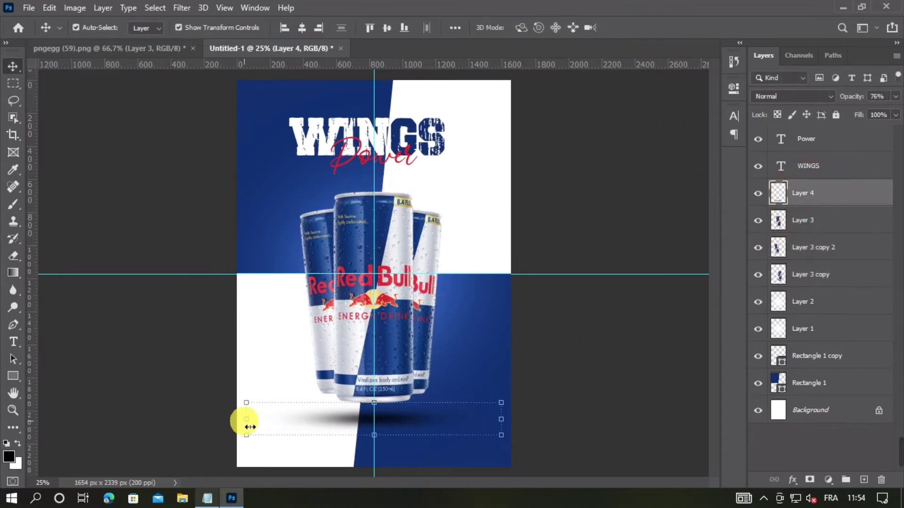
{"action": "left_click_drag", "start_coordinate": [246, 426], "coordinate": [237, 423]}
{"action": "left_click_drag", "start_coordinate": [389, 422], "coordinate": [394, 419]}
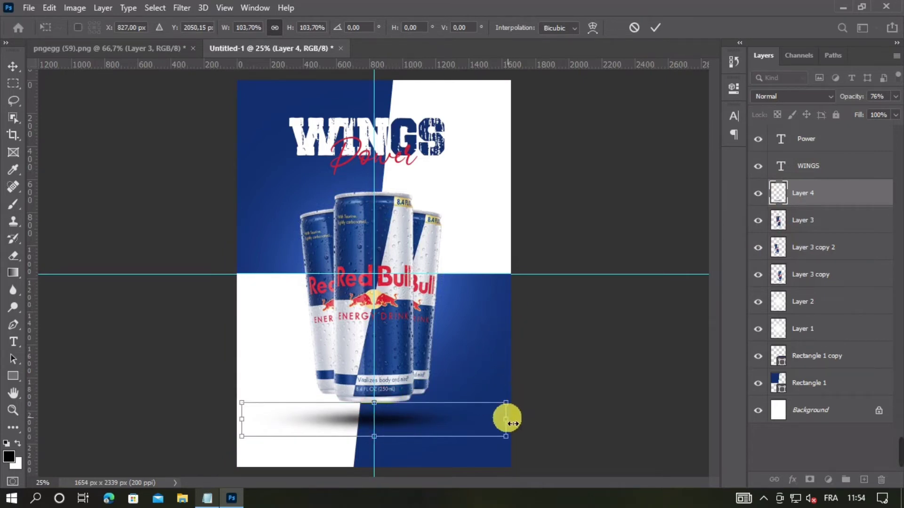
{"action": "left_click_drag", "start_coordinate": [506, 419], "coordinate": [516, 424]}
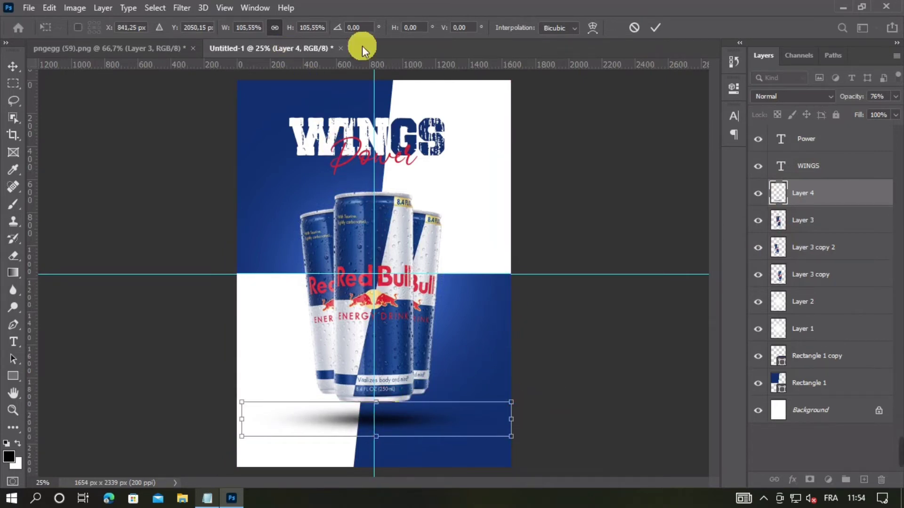
{"action": "left_click", "coordinate": [656, 28]}
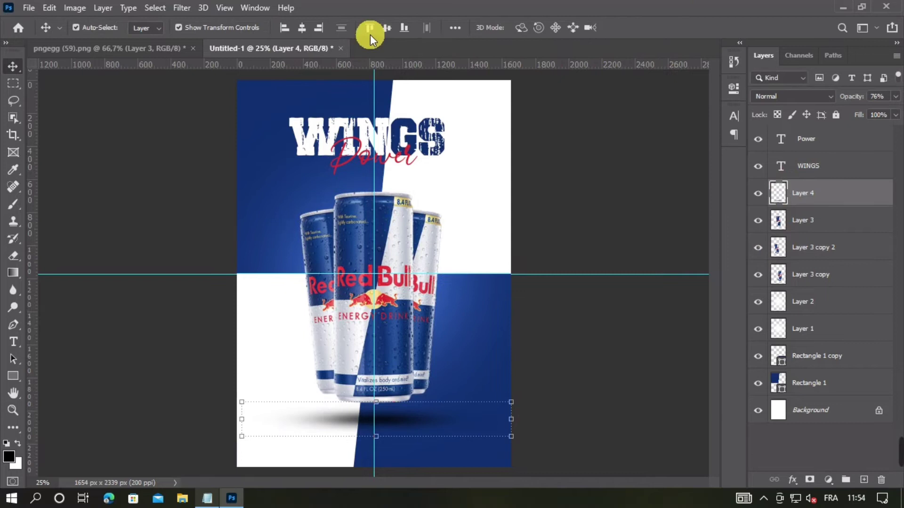
{"action": "left_click", "coordinate": [306, 27]}
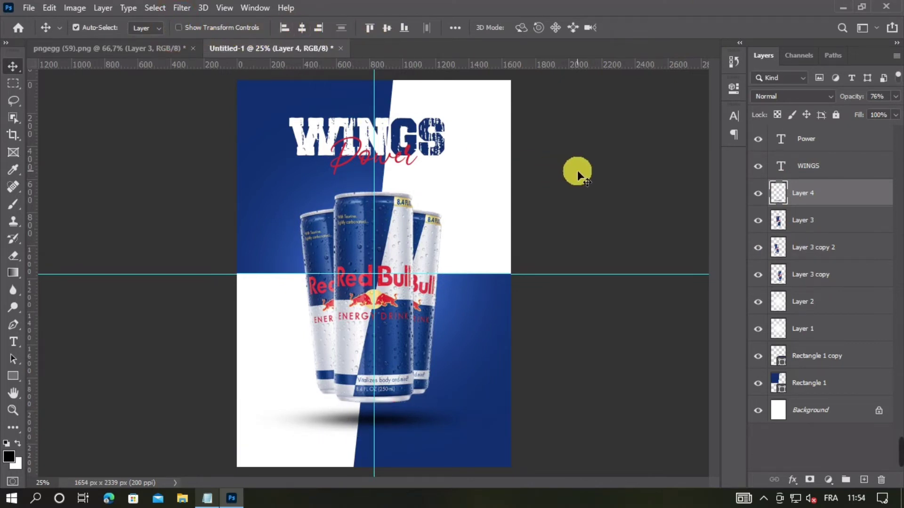
{"action": "key", "text": "Down"}
{"action": "key", "text": "Down"}
{"action": "key", "text": "Down"}
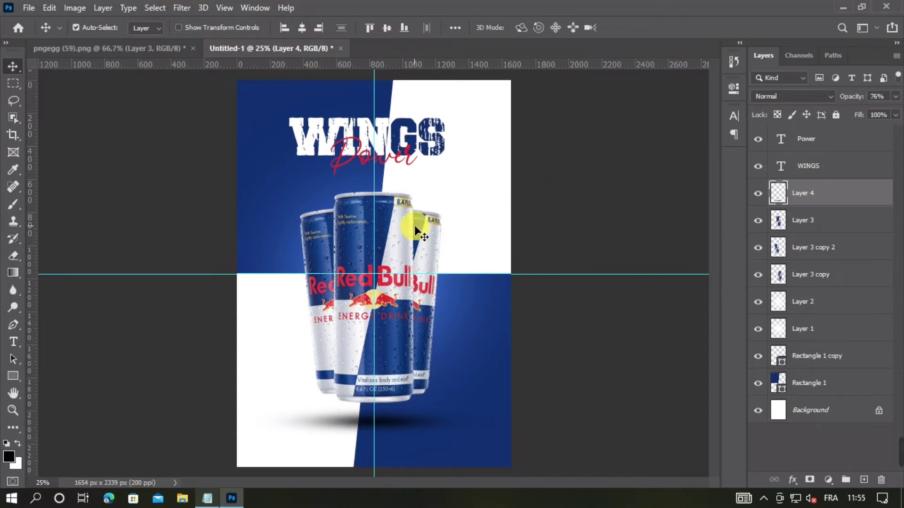
Copy the white wing from pngegg (59).png into the poster and give it a dark blue 122e6d Color Overlay sampled from the background
{"action": "left_click", "coordinate": [124, 49]}
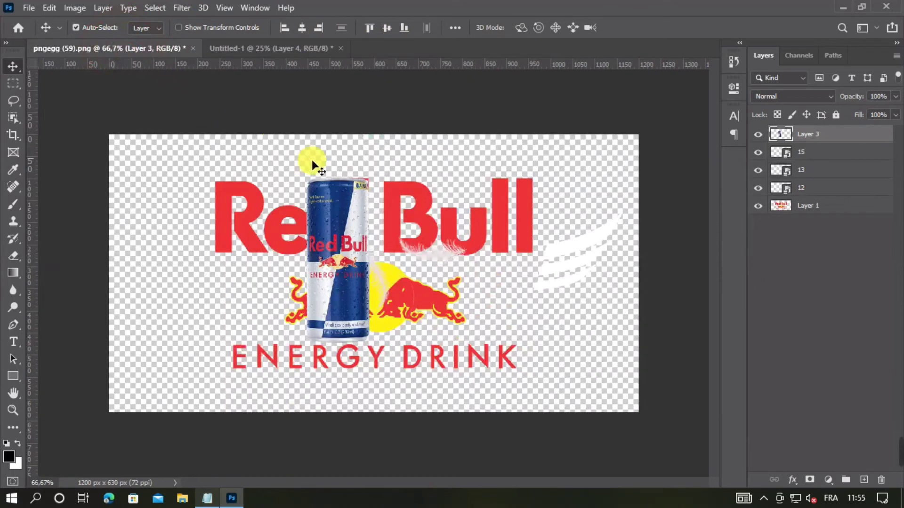
{"action": "left_click_drag", "start_coordinate": [584, 250], "coordinate": [417, 179]}
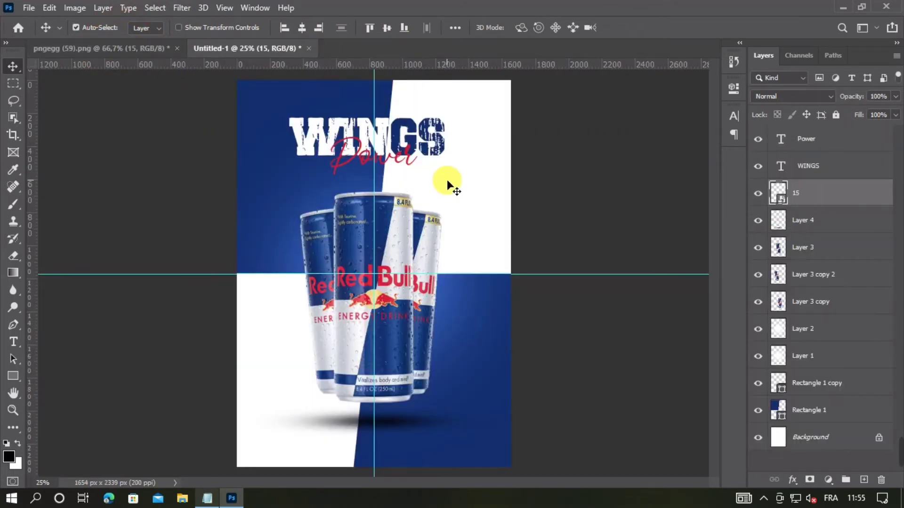
{"action": "double_click", "coordinate": [854, 200]}
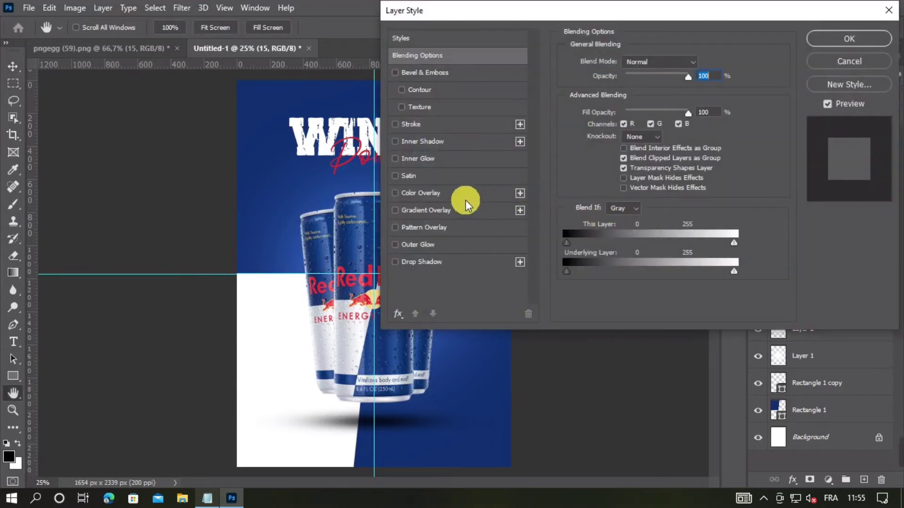
{"action": "left_click", "coordinate": [449, 196]}
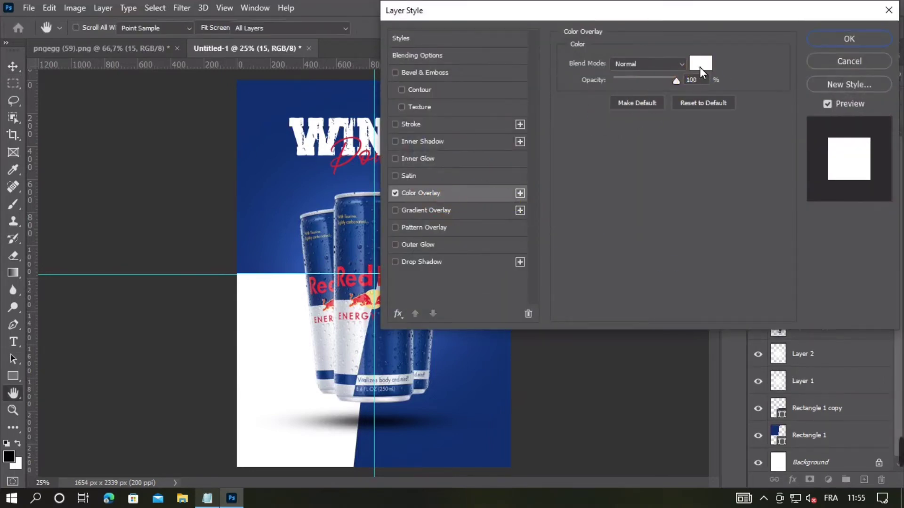
{"action": "left_click", "coordinate": [700, 67]}
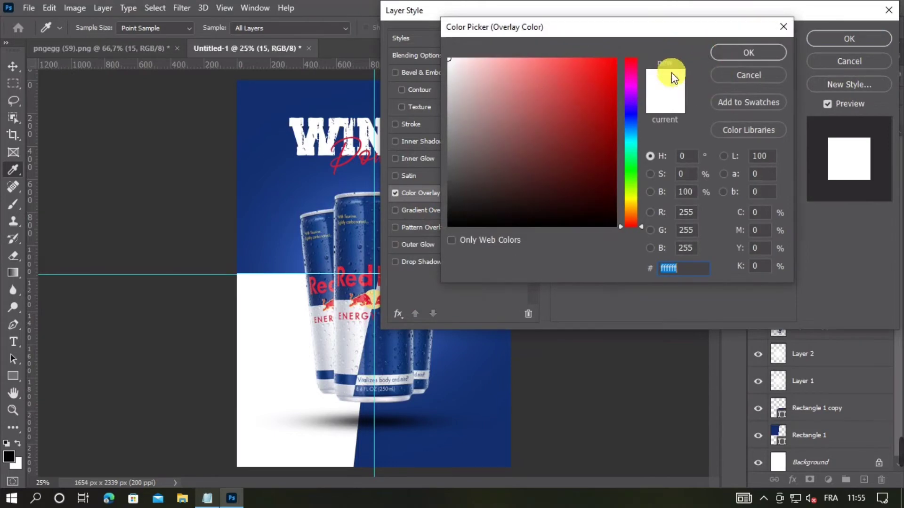
{"action": "left_click", "coordinate": [273, 121]}
{"action": "left_click", "coordinate": [764, 54]}
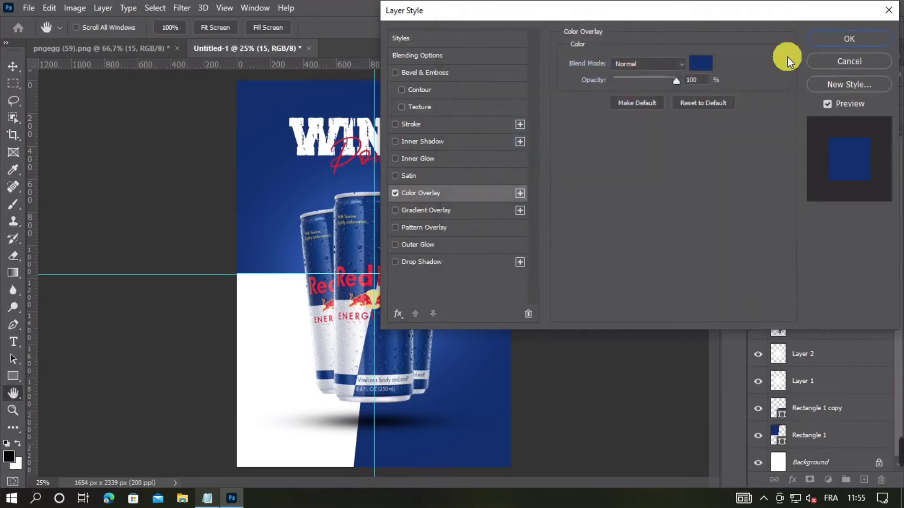
{"action": "left_click", "coordinate": [841, 41]}
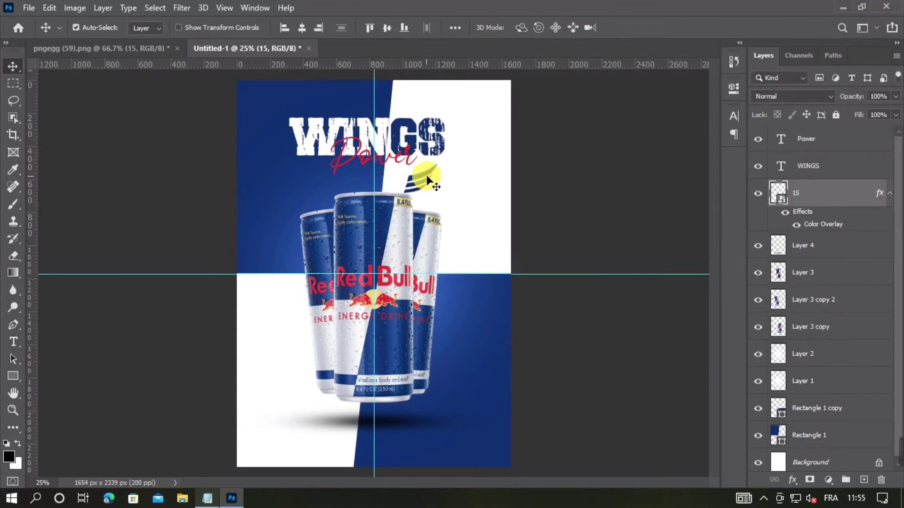
Place the blue wing directly after the S of WINGS, rotate it to -8.52° and scale it to 6.39%
{"action": "left_click_drag", "start_coordinate": [427, 178], "coordinate": [485, 124]}
{"action": "left_click", "coordinate": [178, 27]}
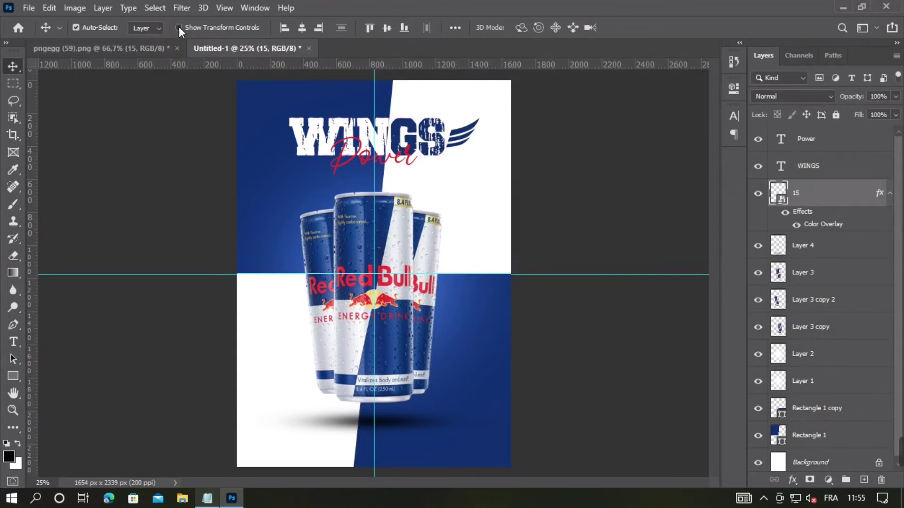
{"action": "mouse_move", "coordinate": [490, 111]}
{"action": "left_mouse_down"}
{"action": "mouse_move", "coordinate": [545, 133]}
{"action": "mouse_move", "coordinate": [496, 125]}
{"action": "left_mouse_up"}
{"action": "left_click_drag", "start_coordinate": [555, 114], "coordinate": [543, 106]}
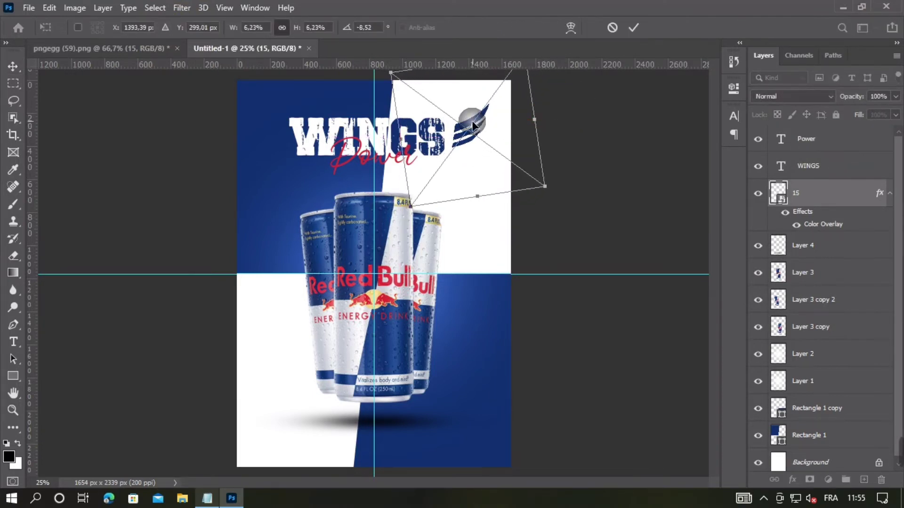
{"action": "left_click_drag", "start_coordinate": [467, 122], "coordinate": [462, 119]}
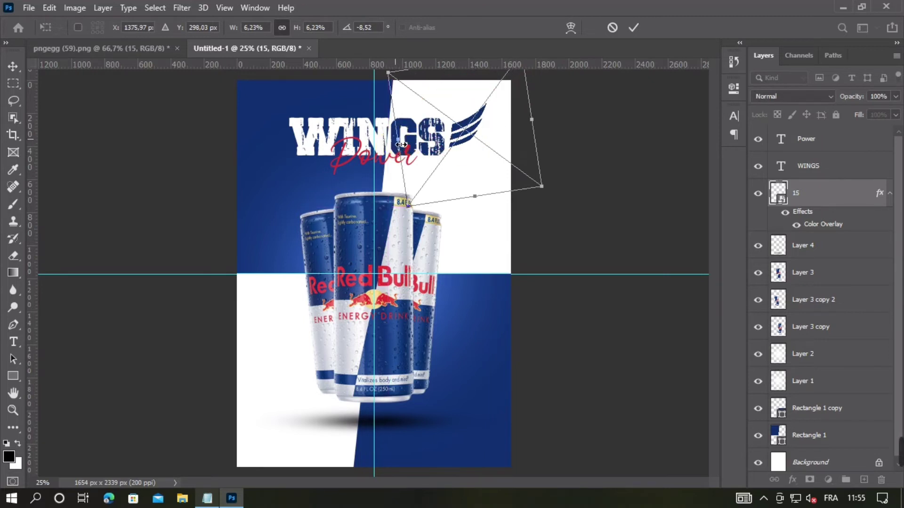
{"action": "left_click_drag", "start_coordinate": [399, 140], "coordinate": [394, 140]}
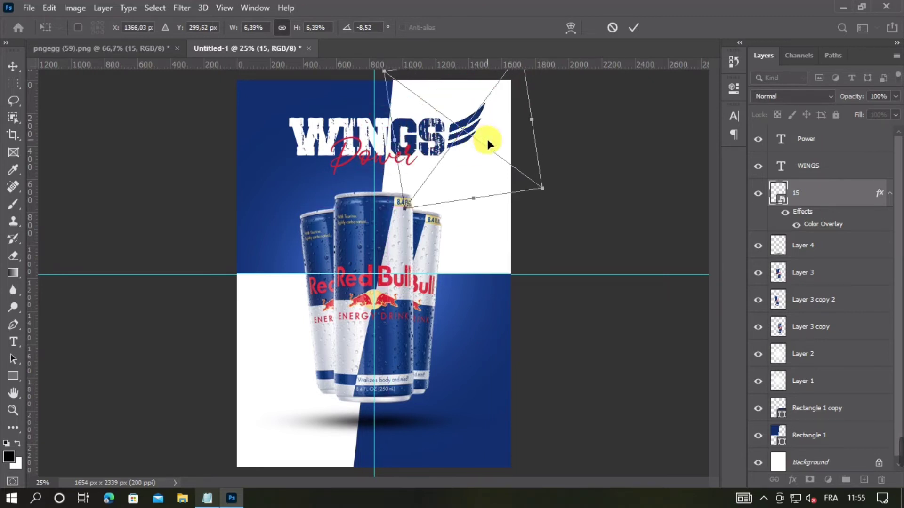
{"action": "left_click", "coordinate": [634, 27]}
{"action": "left_click", "coordinate": [178, 27]}
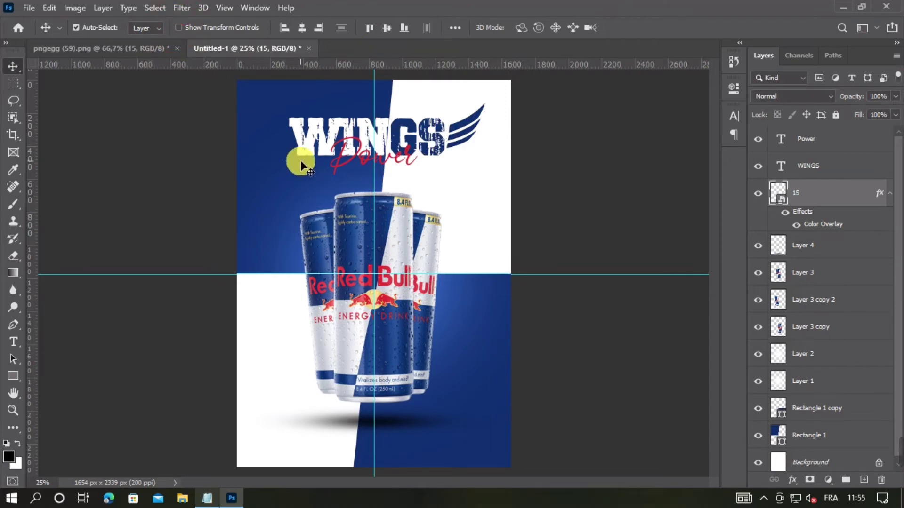
Duplicate the blue wing, place the copy beside the W of WINGS and change its Color Overlay to white ffffff
{"action": "key", "text": "ctrl+j"}
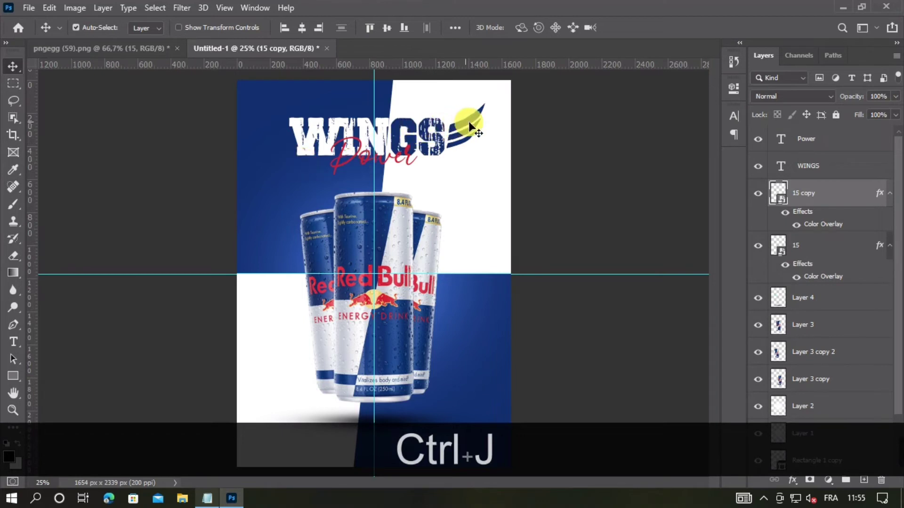
{"action": "left_click_drag", "start_coordinate": [469, 126], "coordinate": [290, 131]}
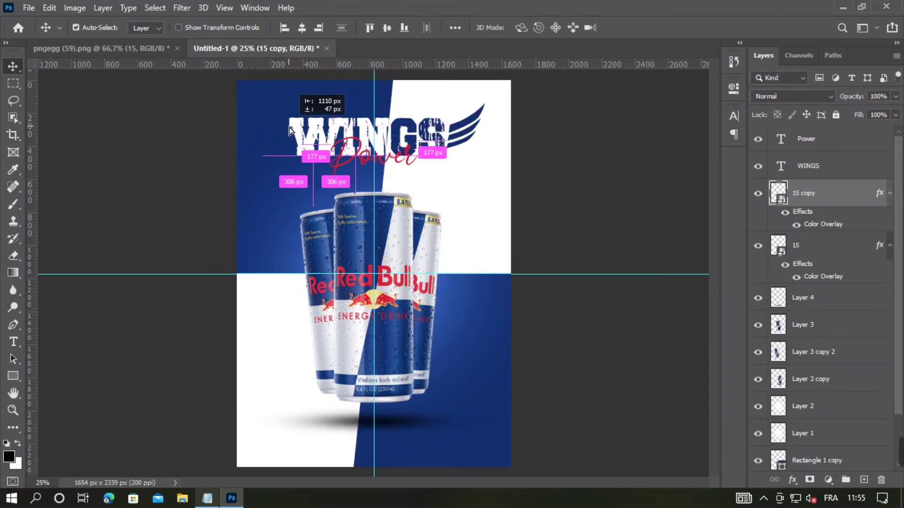
{"action": "left_click", "coordinate": [758, 193]}
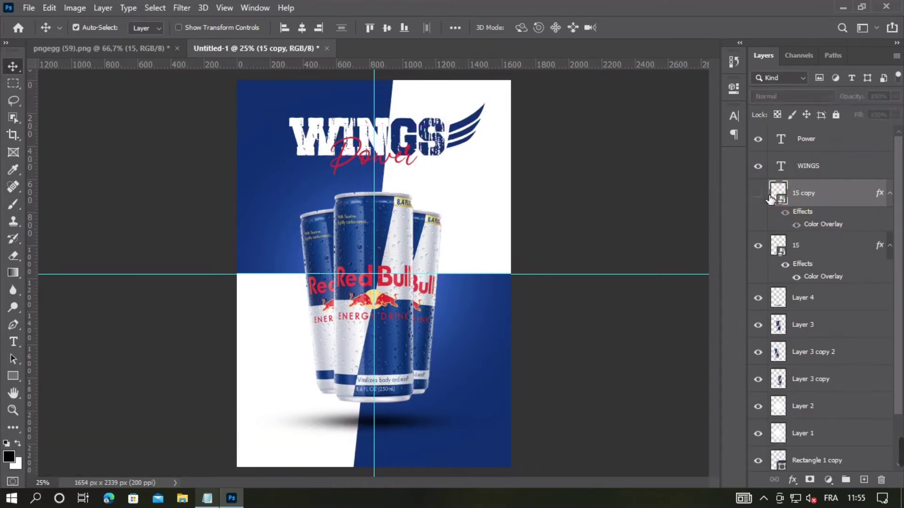
{"action": "double_click", "coordinate": [823, 225]}
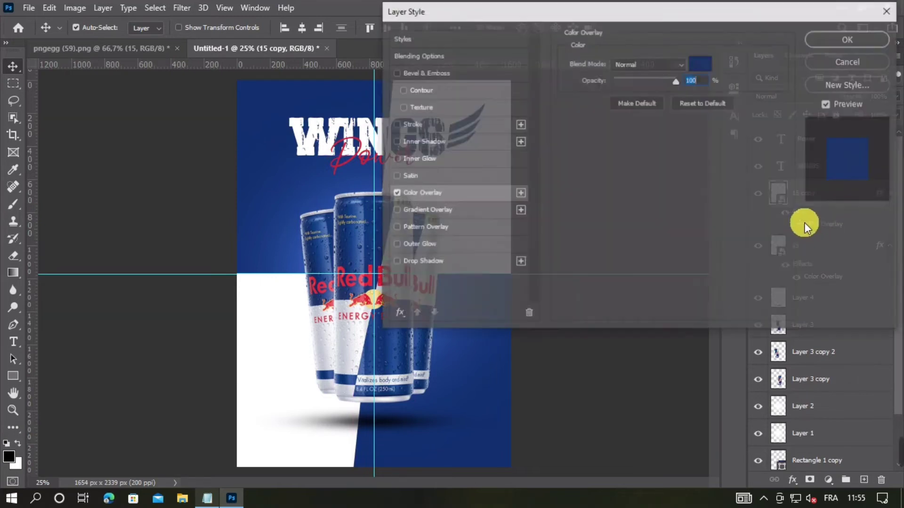
{"action": "left_click", "coordinate": [696, 67]}
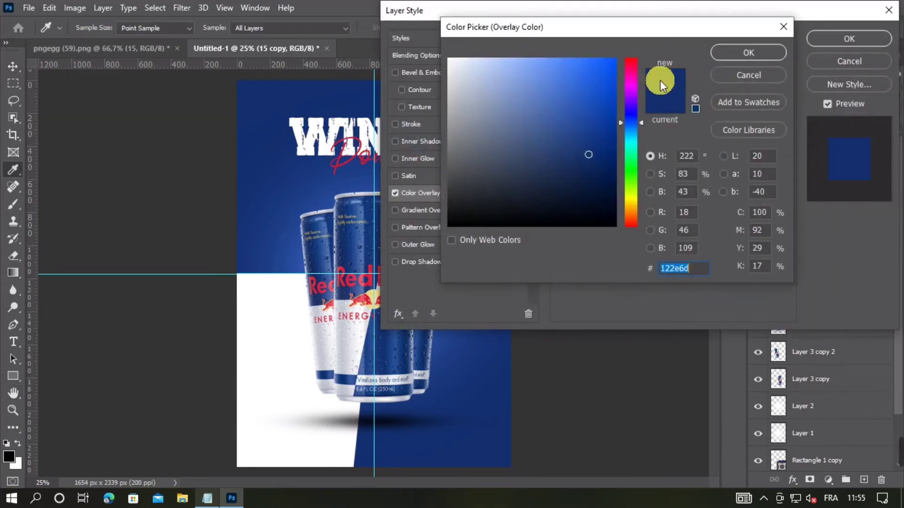
{"action": "left_click_drag", "start_coordinate": [573, 92], "coordinate": [449, 58]}
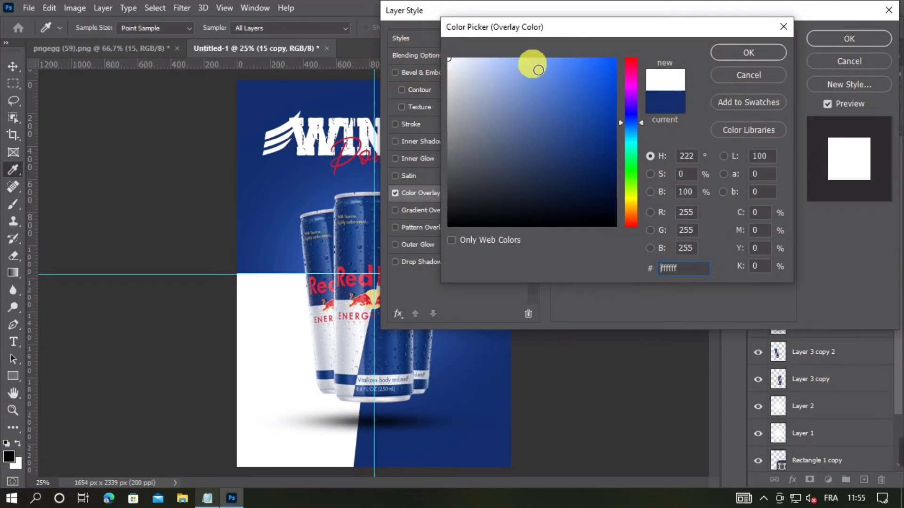
{"action": "left_click", "coordinate": [749, 53]}
{"action": "left_click", "coordinate": [828, 38]}
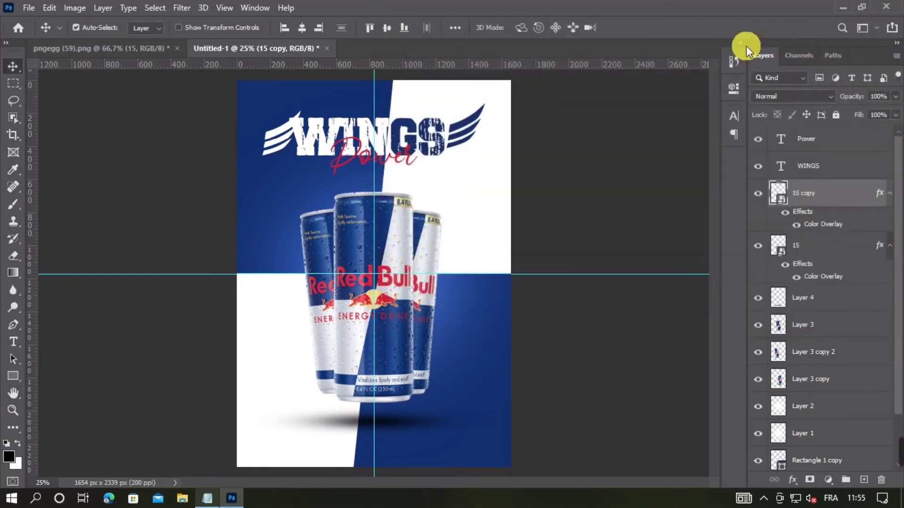
Show the transform controls and mirror the white wing horizontally so it spreads outward beside the W of WINGS
{"action": "left_click", "coordinate": [180, 27]}
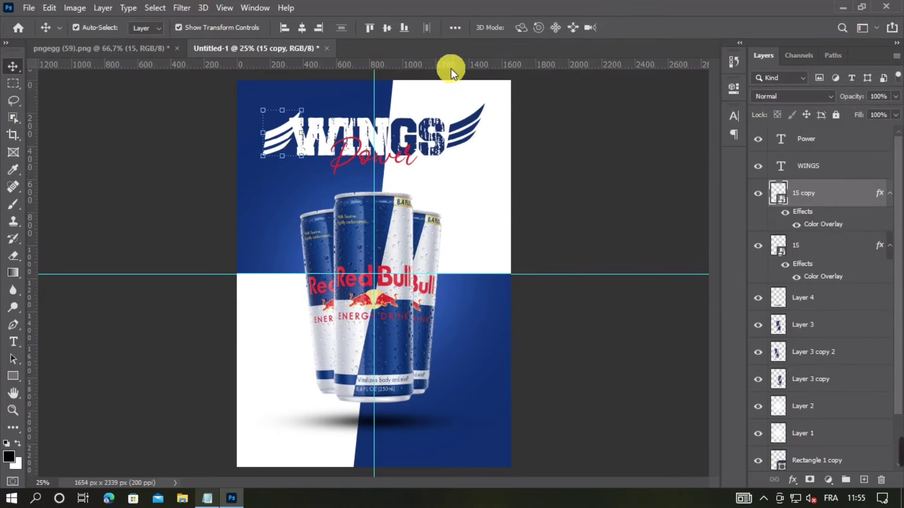
{"action": "key", "text": "ctrl+KP_Add"}
{"action": "left_click_drag", "start_coordinate": [519, 145], "coordinate": [484, 284]}
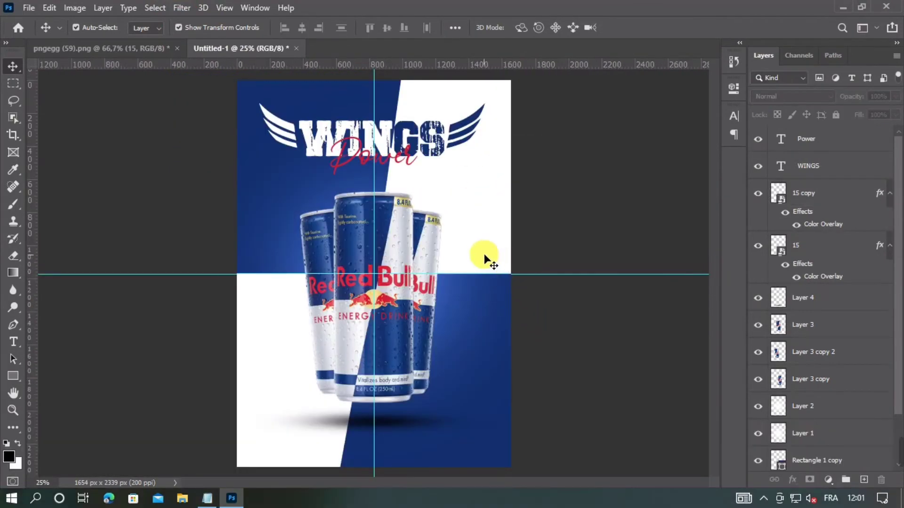
Apply a Gaussian Blur with a 3.0 pixel radius to the right rear can on Layer 3 copy
{"action": "left_click", "coordinate": [434, 238]}
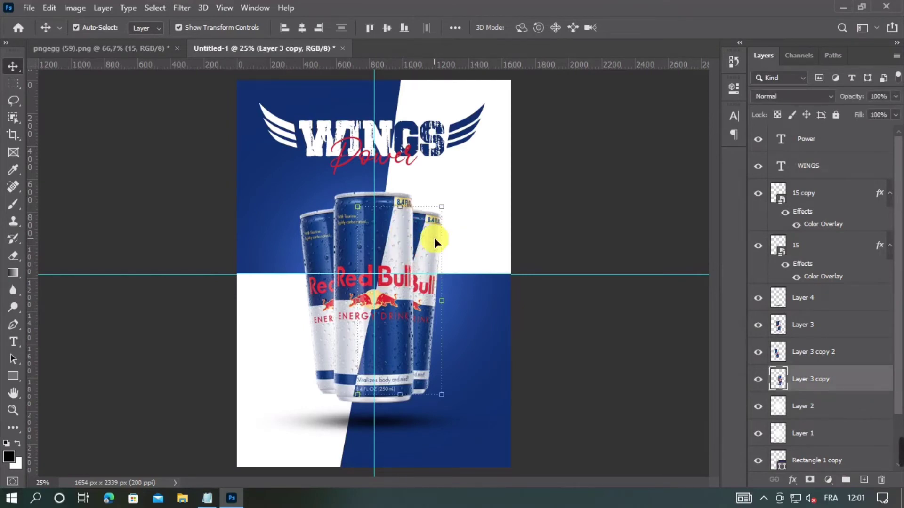
{"action": "left_click", "coordinate": [181, 8]}
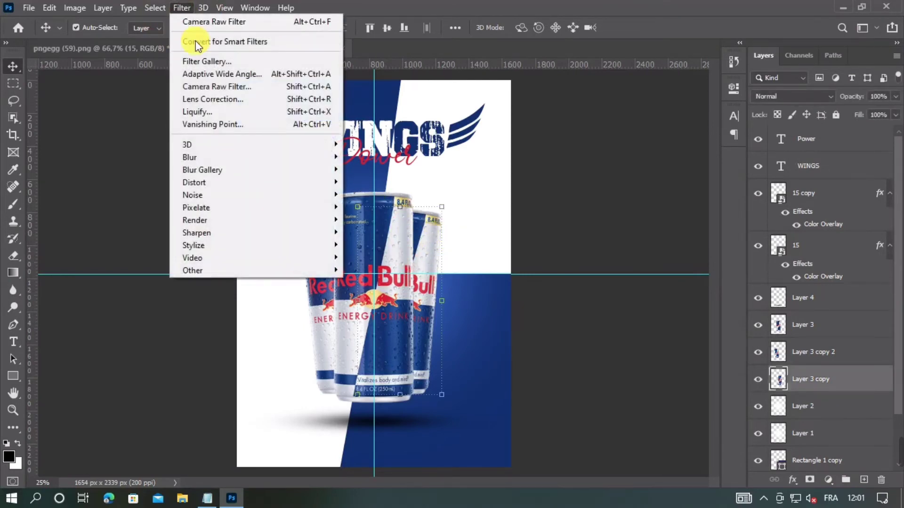
{"action": "mouse_move", "coordinate": [254, 159]}
{"action": "left_click", "coordinate": [408, 207]}
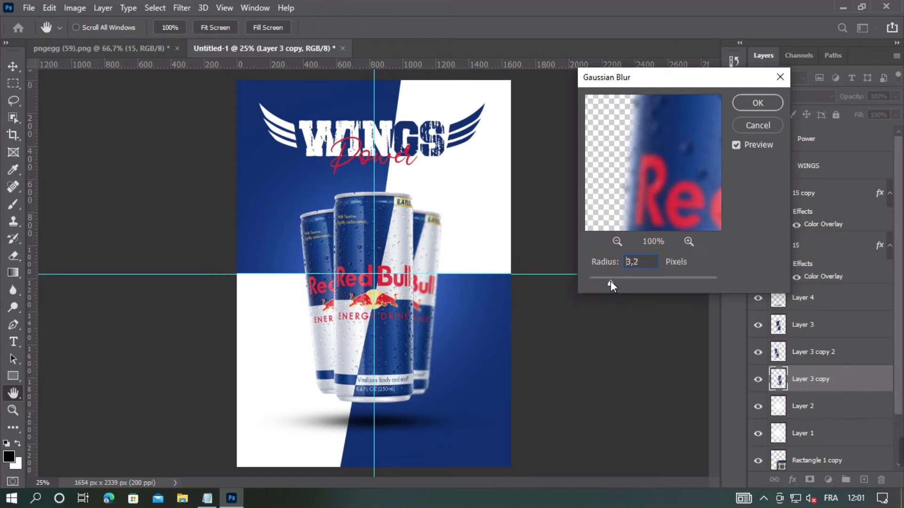
{"action": "left_click", "coordinate": [747, 103]}
{"action": "key", "text": "v"}
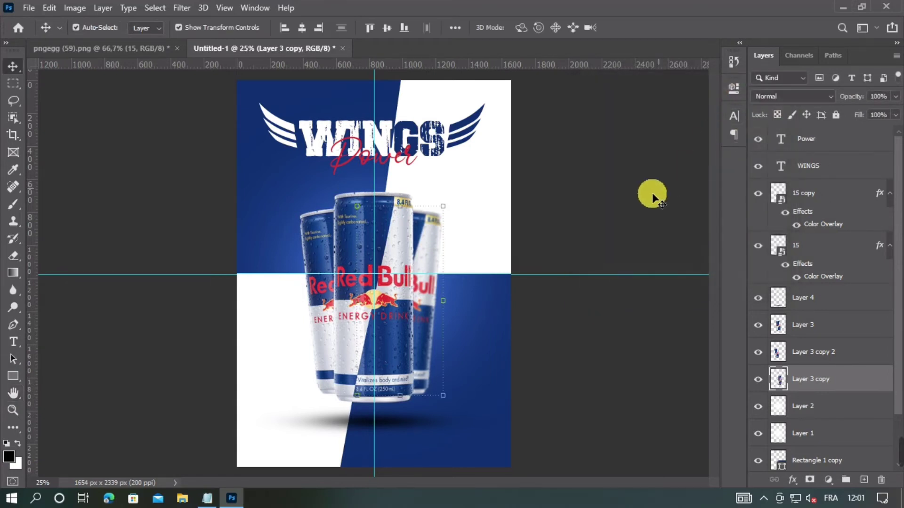
Apply a Gaussian Blur with a 3.0 pixel radius to the left rear can on Layer 3 copy 2
{"action": "left_click", "coordinate": [321, 239]}
{"action": "left_click", "coordinate": [175, 10]}
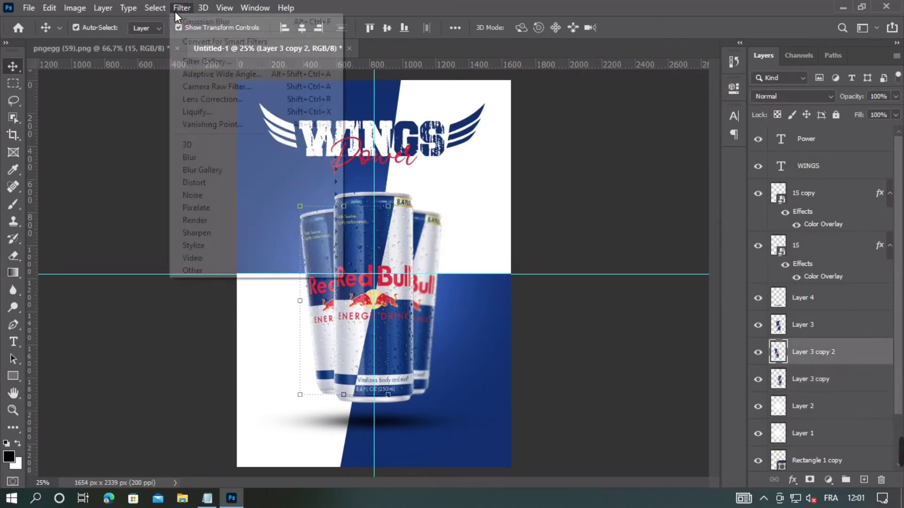
{"action": "mouse_move", "coordinate": [243, 157]}
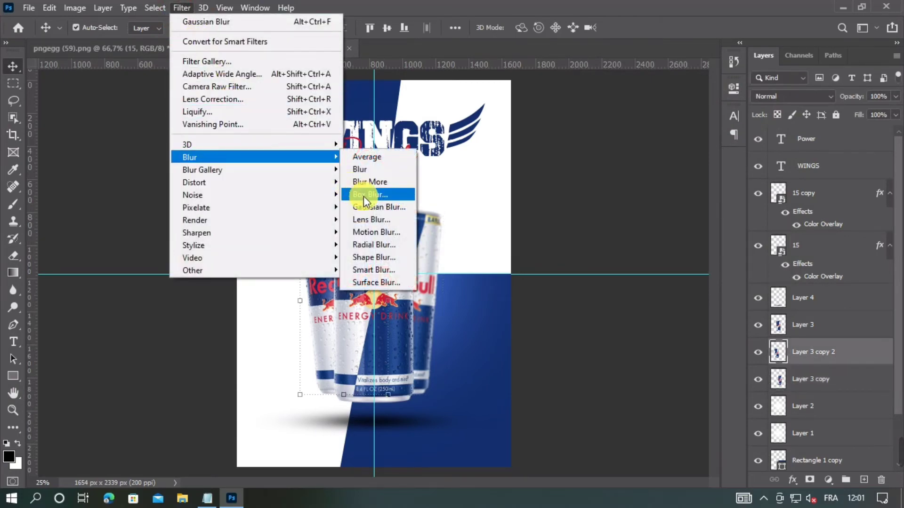
{"action": "left_click", "coordinate": [377, 208]}
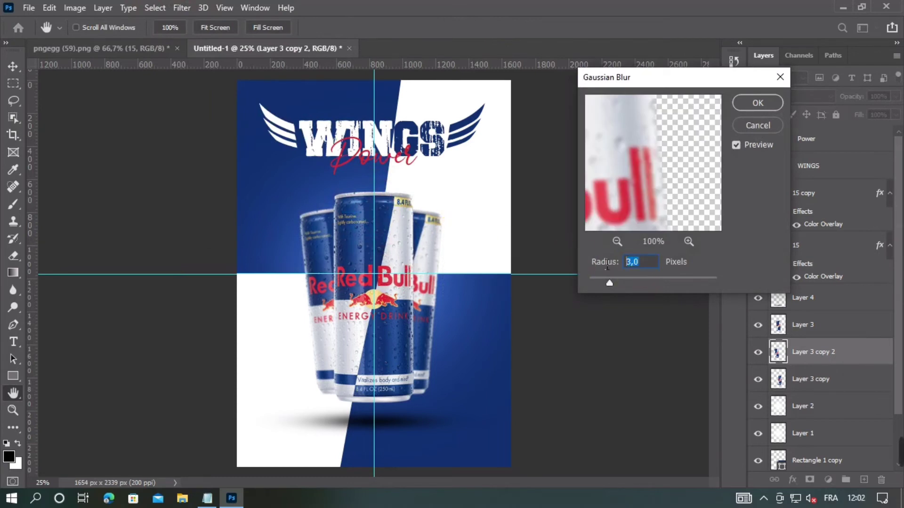
{"action": "left_click", "coordinate": [744, 103]}
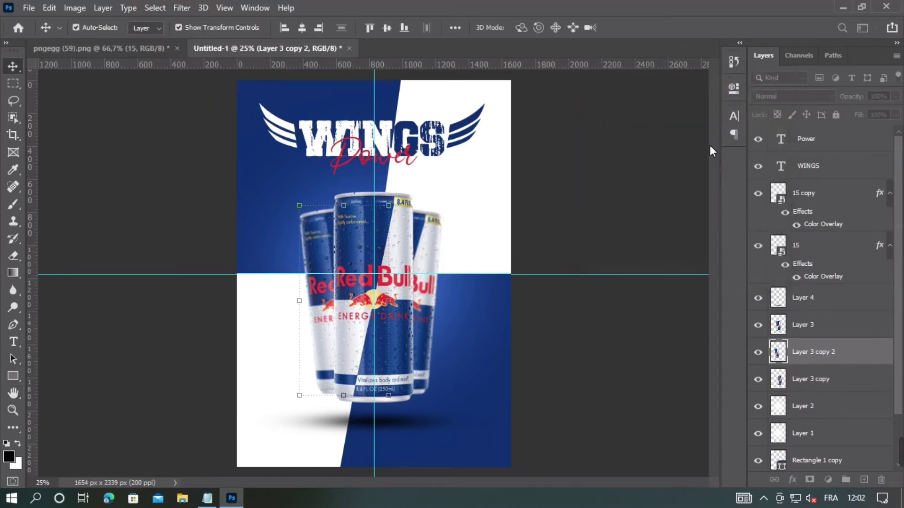
Sharpen the front can on Layer 3 with the Camera Raw Filter at Texture +30, and hide the transform controls
{"action": "left_click", "coordinate": [831, 324]}
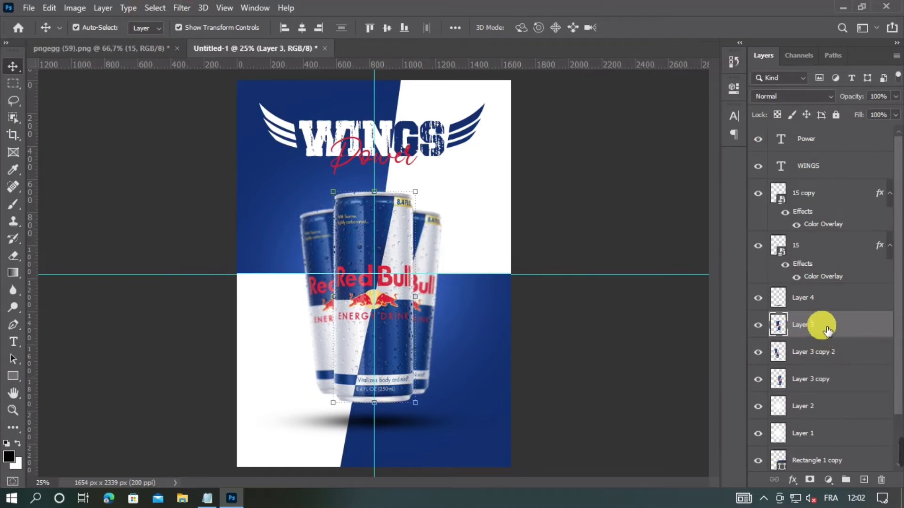
{"action": "left_click", "coordinate": [181, 9]}
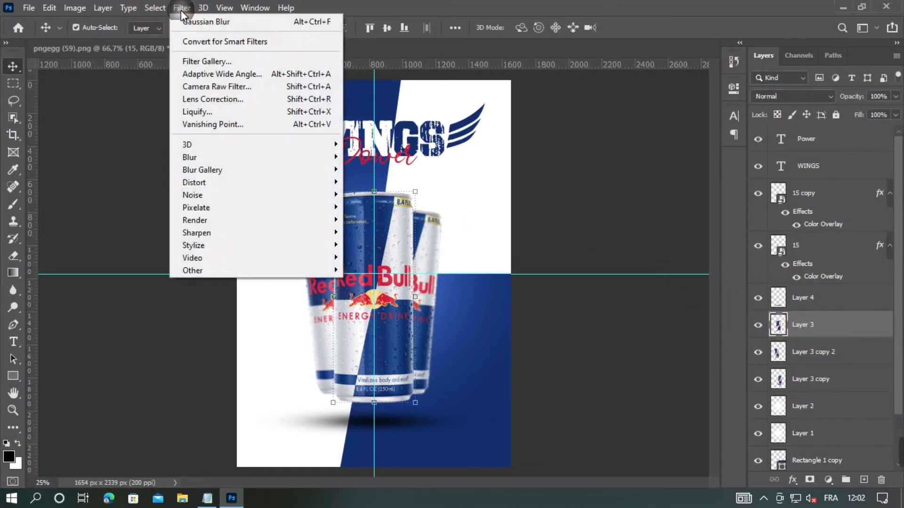
{"action": "left_click", "coordinate": [217, 87]}
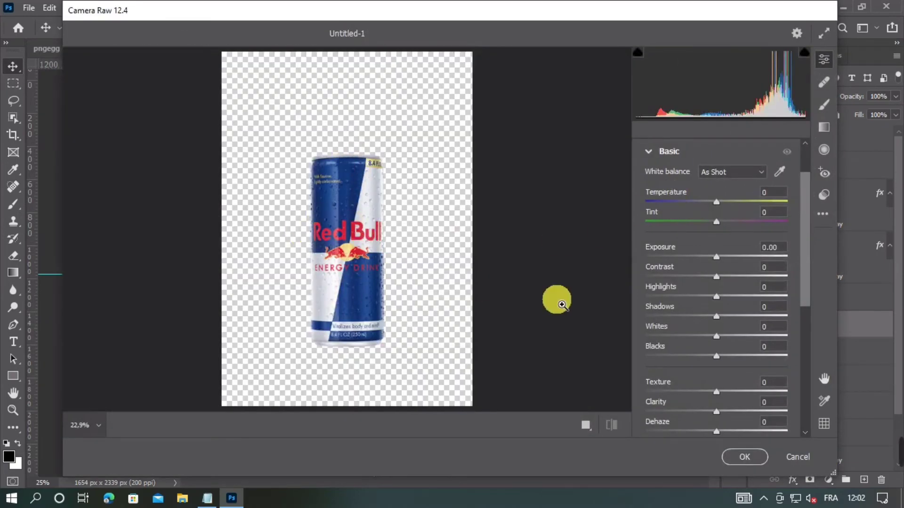
{"action": "left_click_drag", "start_coordinate": [803, 269], "coordinate": [800, 291]}
{"action": "left_click_drag", "start_coordinate": [716, 334], "coordinate": [737, 334]}
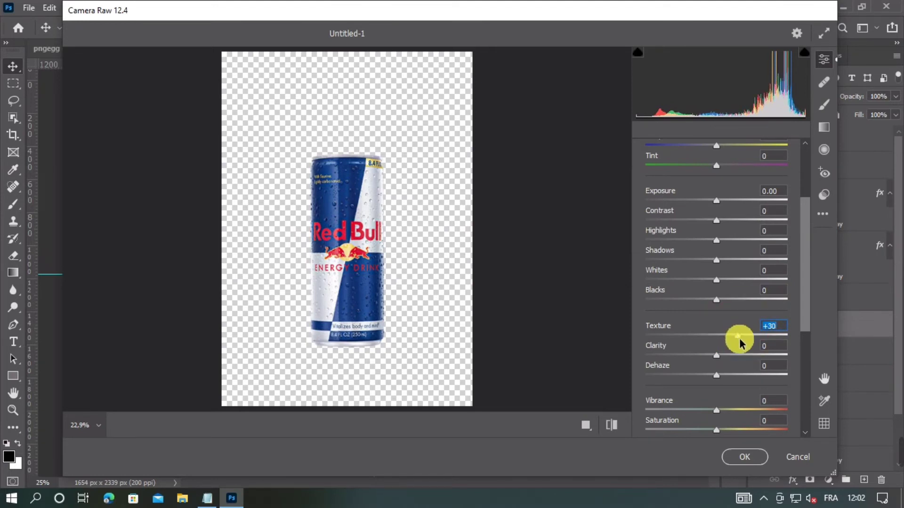
{"action": "left_click", "coordinate": [750, 456]}
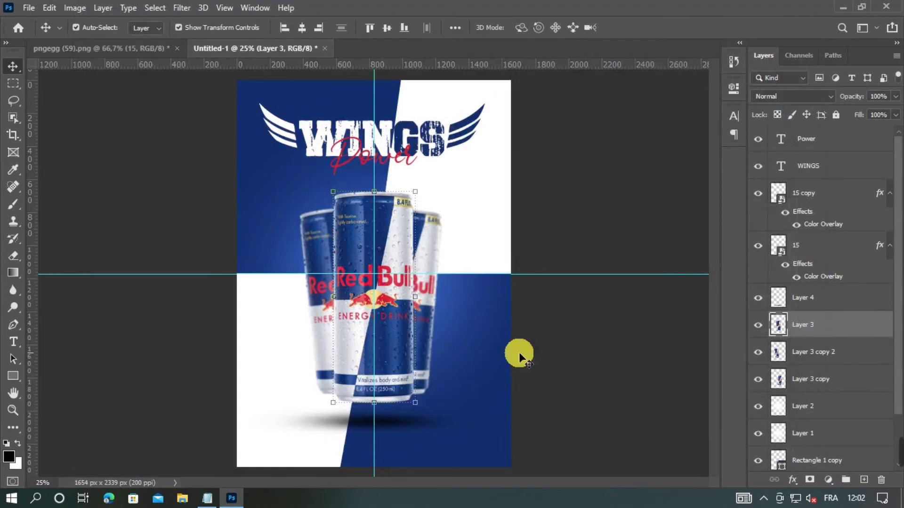
{"action": "left_click", "coordinate": [179, 27]}
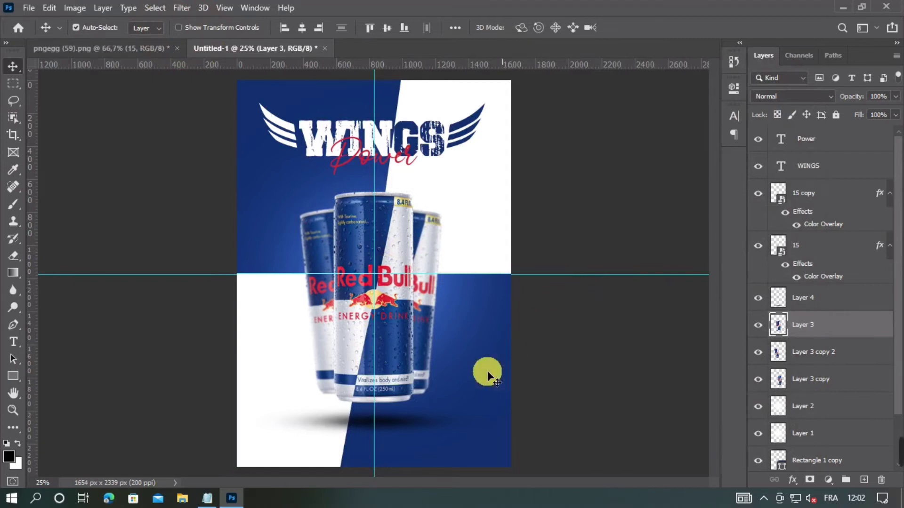
Lower the opacity of the Layer 4 shadow under the cans to 70%
{"action": "left_click", "coordinate": [384, 426]}
{"action": "left_click", "coordinate": [895, 96]}
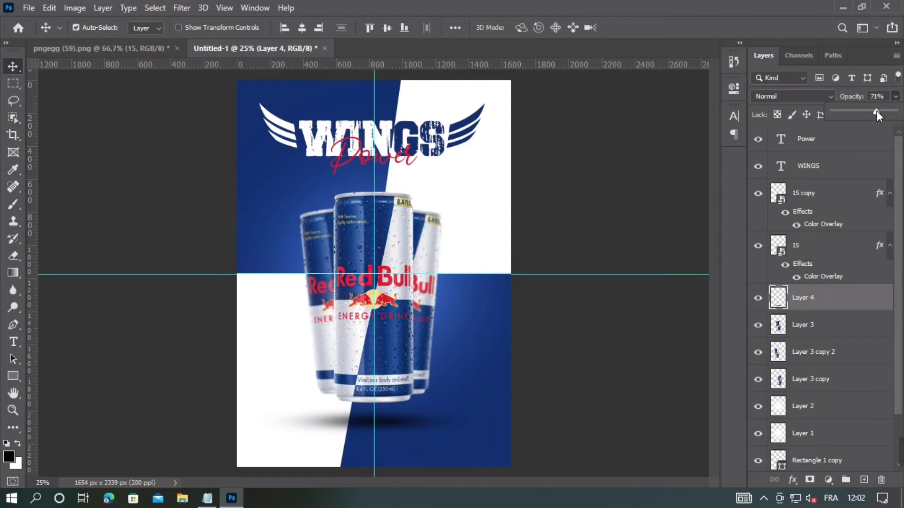
{"action": "left_click", "coordinate": [647, 261]}
Copy feather 13 from pngegg (59).png into the poster's upper-left blue area, rotated to 111.06° and scaled to 12.21%
{"action": "left_click", "coordinate": [125, 44]}
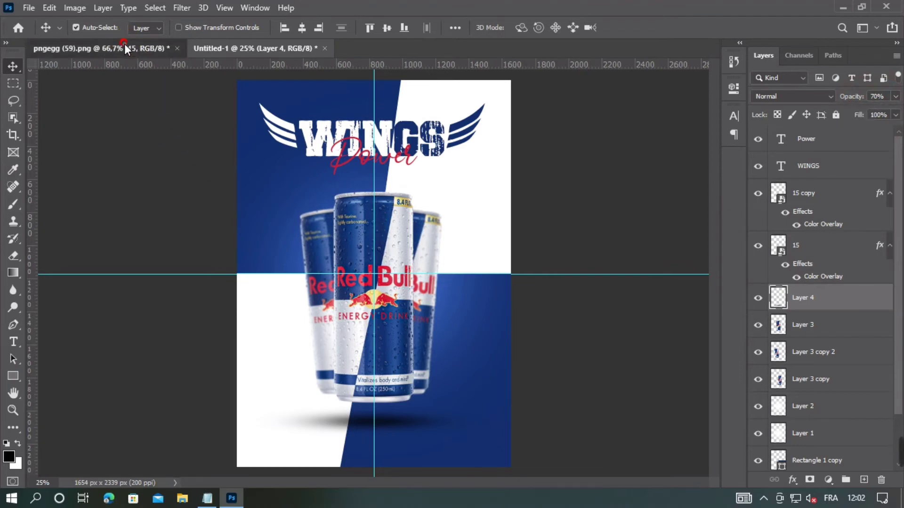
{"action": "left_click_drag", "start_coordinate": [434, 262], "coordinate": [322, 222]}
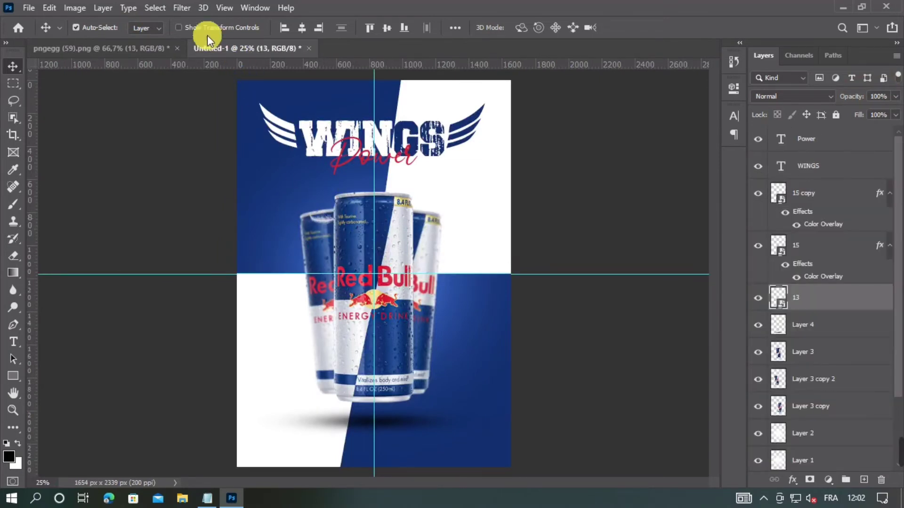
{"action": "key", "text": "ctrl+t"}
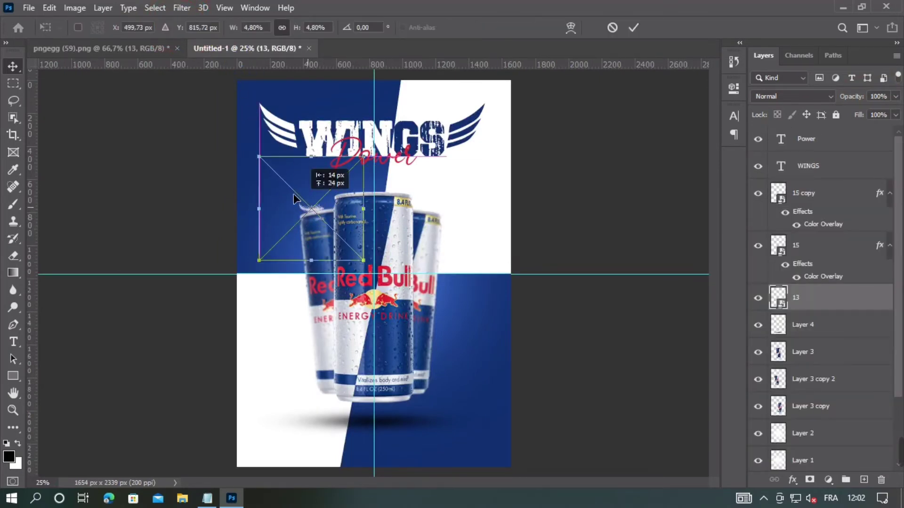
{"action": "left_click_drag", "start_coordinate": [350, 254], "coordinate": [536, 452]}
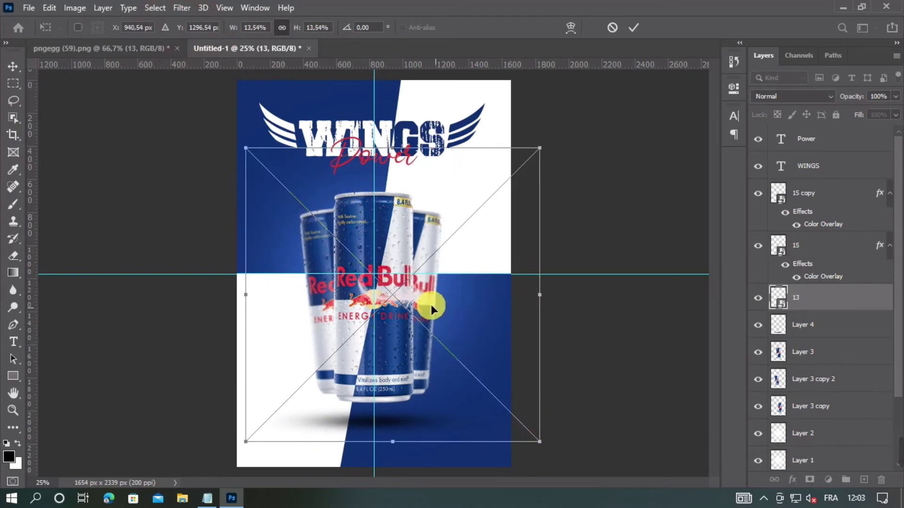
{"action": "left_click_drag", "start_coordinate": [430, 306], "coordinate": [299, 194]}
{"action": "left_click_drag", "start_coordinate": [468, 185], "coordinate": [250, 306]}
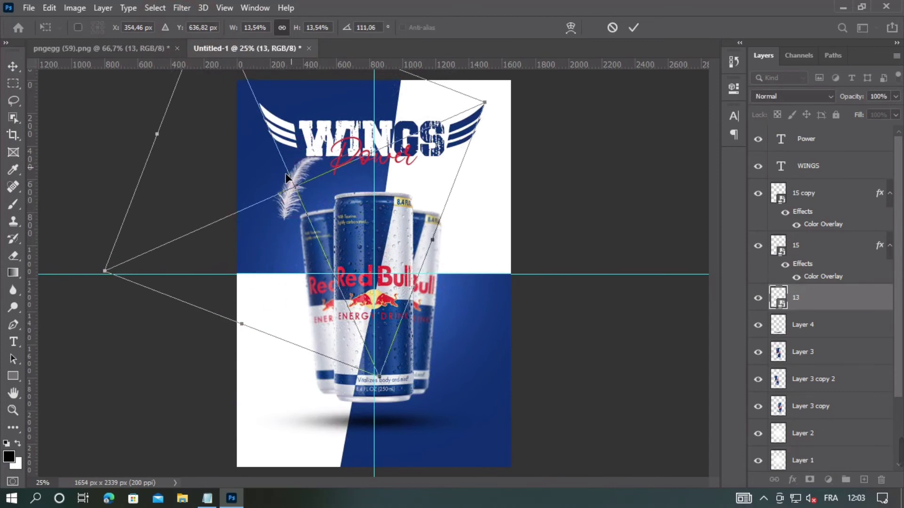
{"action": "left_click_drag", "start_coordinate": [285, 174], "coordinate": [271, 183]}
{"action": "left_click_drag", "start_coordinate": [466, 121], "coordinate": [427, 137]}
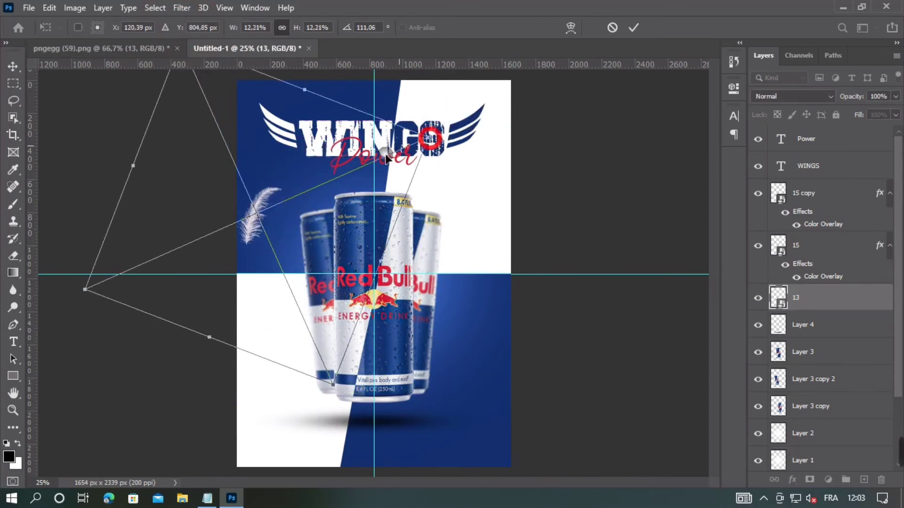
{"action": "left_click_drag", "start_coordinate": [332, 182], "coordinate": [349, 170]}
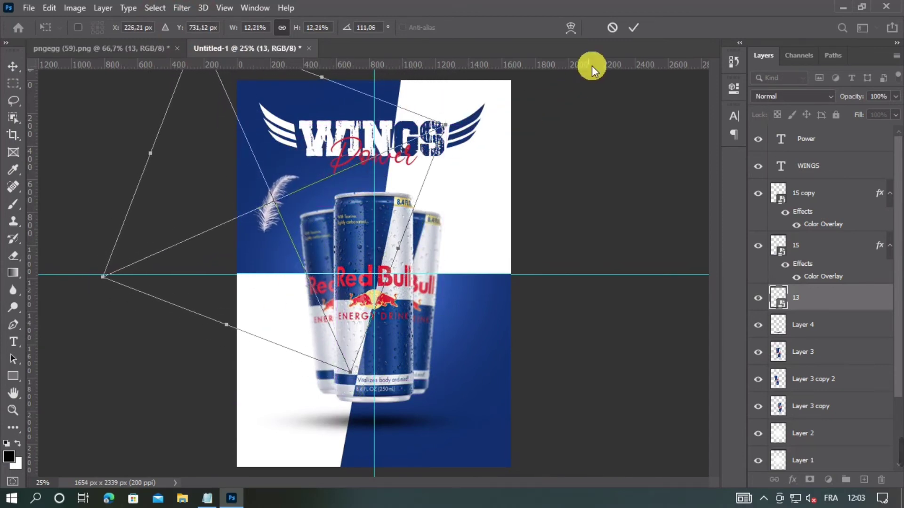
{"action": "left_click", "coordinate": [631, 29]}
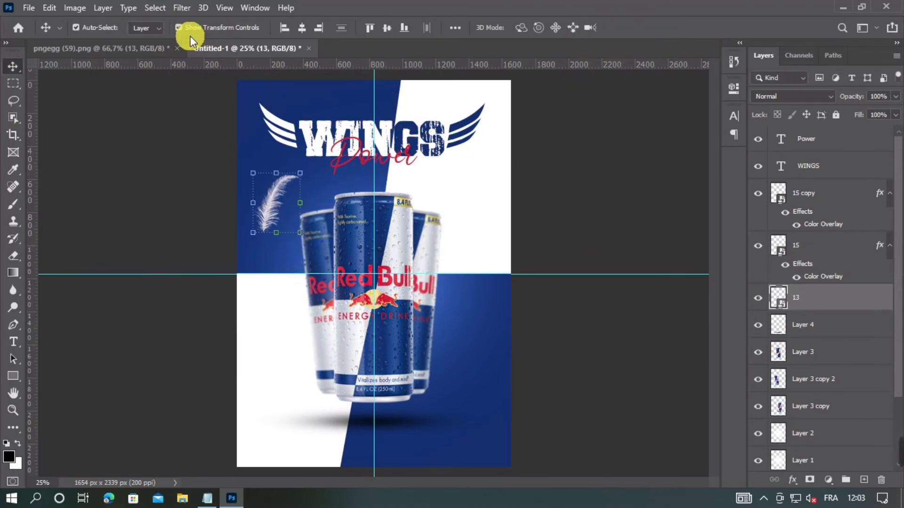
{"action": "left_click", "coordinate": [178, 27]}
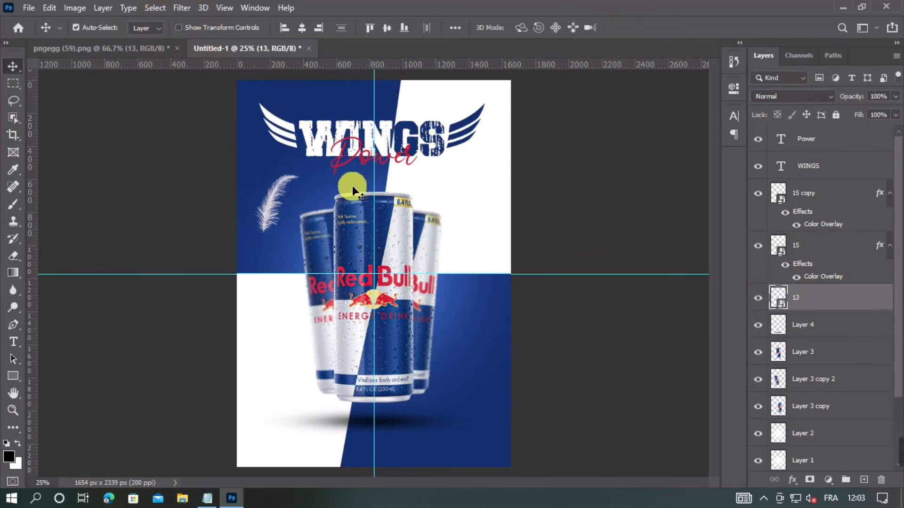
Copy feather 12 from pngegg (59).png into the poster's lower-right blue area and scale it to 11.20%
{"action": "left_click", "coordinate": [145, 49]}
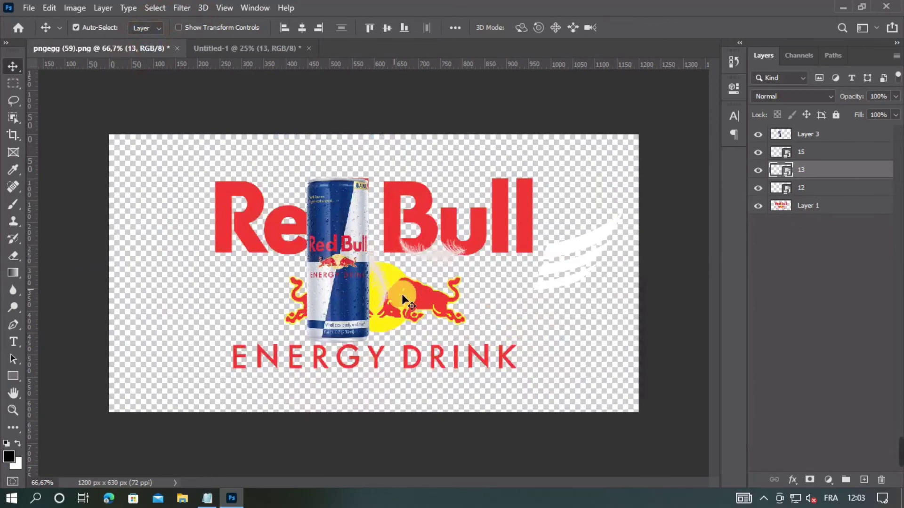
{"action": "left_click_drag", "start_coordinate": [392, 293], "coordinate": [458, 318]}
{"action": "left_click_drag", "start_coordinate": [484, 402], "coordinate": [483, 403]}
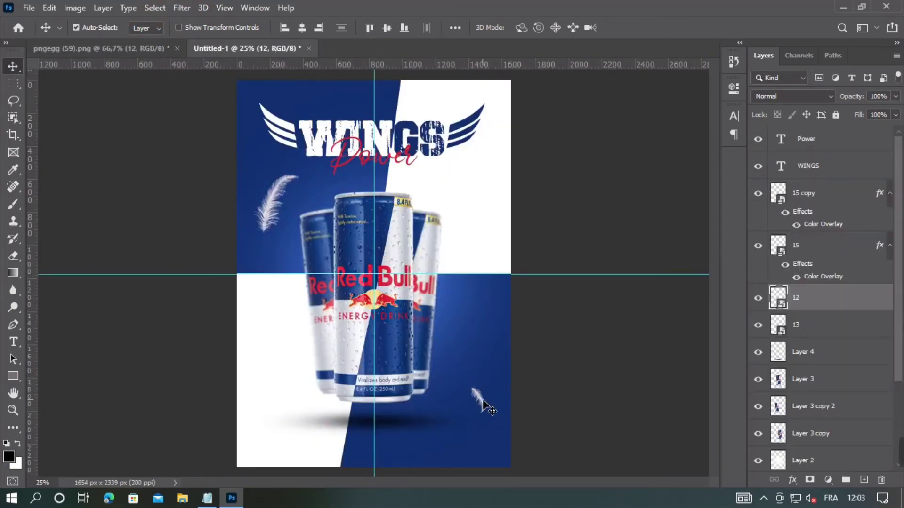
{"action": "left_click", "coordinate": [179, 28]}
{"action": "left_click_drag", "start_coordinate": [492, 388], "coordinate": [488, 372]}
{"action": "left_click_drag", "start_coordinate": [487, 354], "coordinate": [480, 186]}
{"action": "left_click_drag", "start_coordinate": [473, 311], "coordinate": [479, 358]}
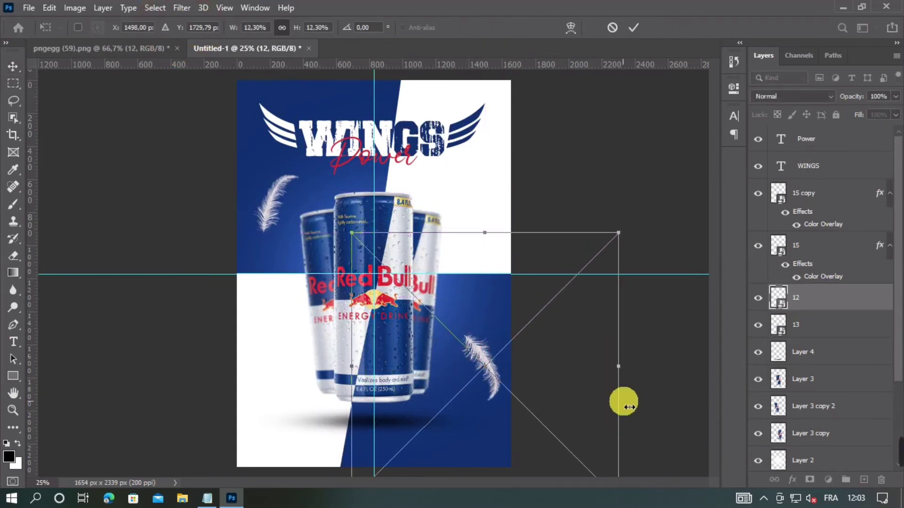
{"action": "left_click_drag", "start_coordinate": [621, 402], "coordinate": [602, 376]}
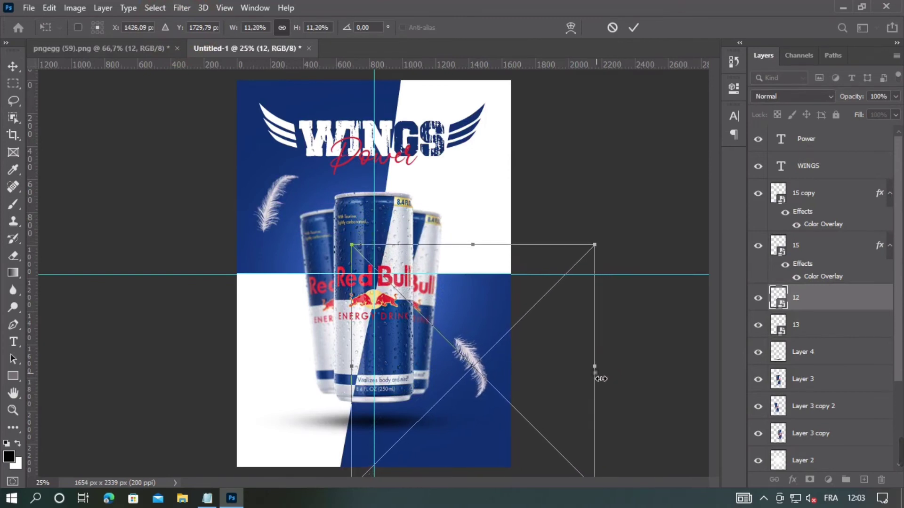
{"action": "left_click", "coordinate": [632, 27]}
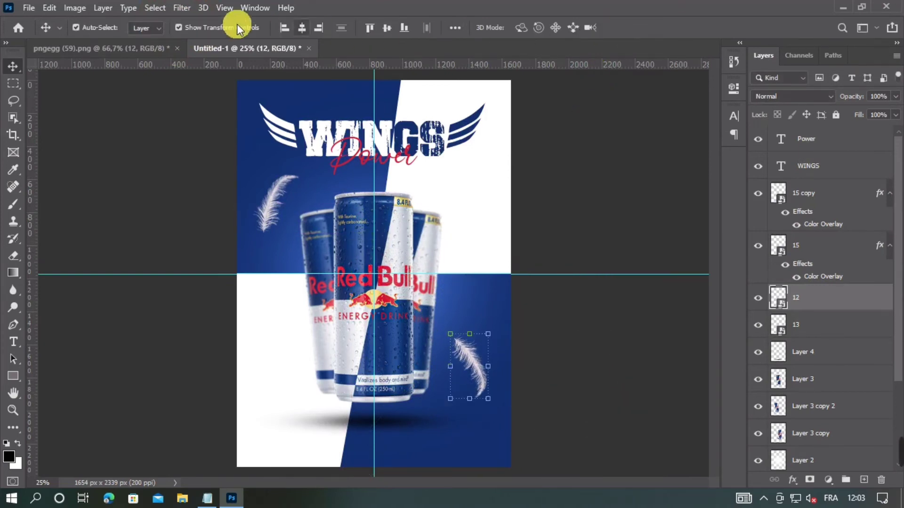
{"action": "left_click", "coordinate": [178, 27]}
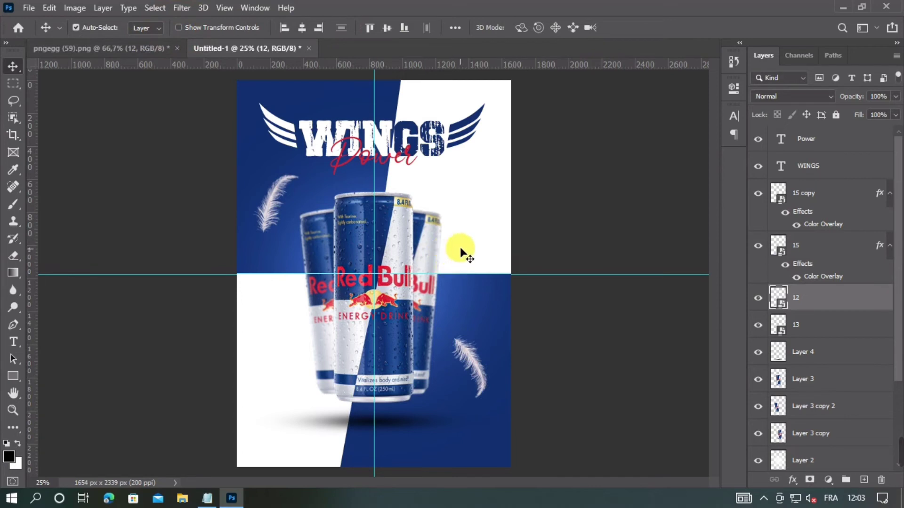
Apply a Gaussian Blur with a 4.0-pixel radius to feather 13 in the poster's upper-left blue area
{"action": "left_click", "coordinate": [271, 197]}
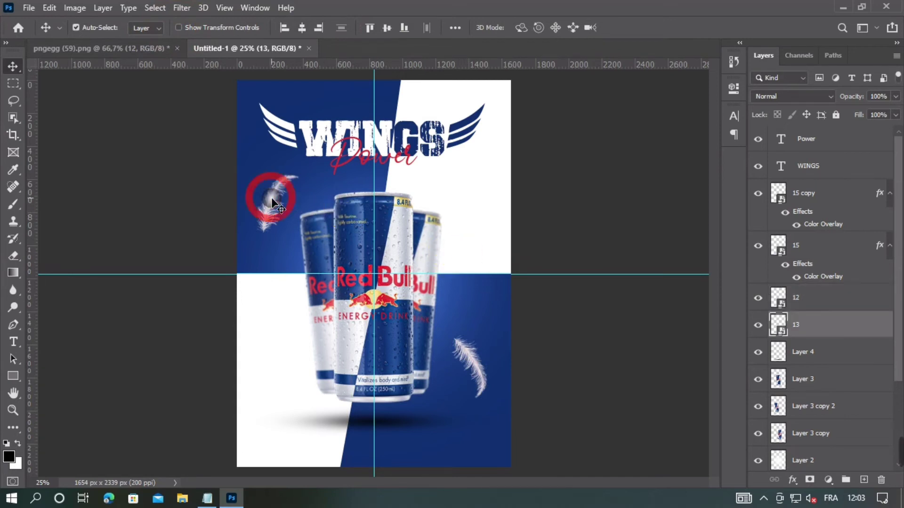
{"action": "left_click", "coordinate": [180, 9]}
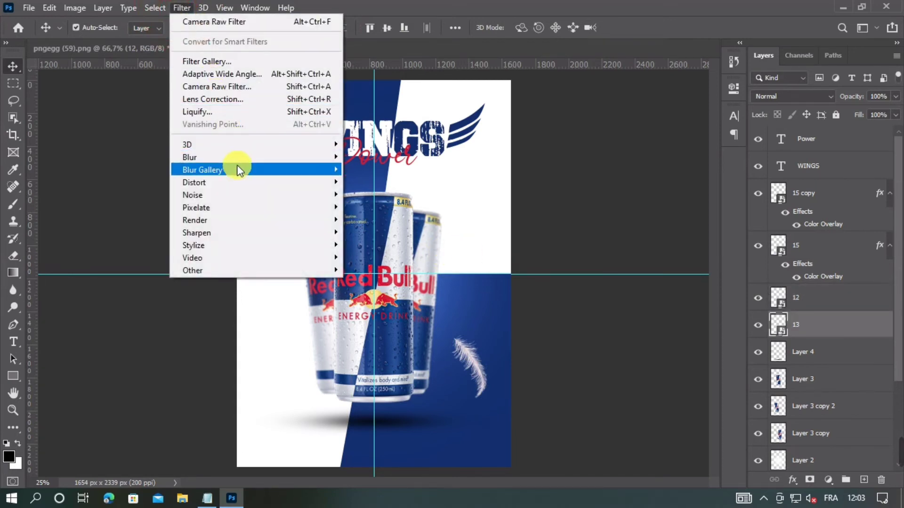
{"action": "mouse_move", "coordinate": [259, 165]}
{"action": "left_click", "coordinate": [388, 204]}
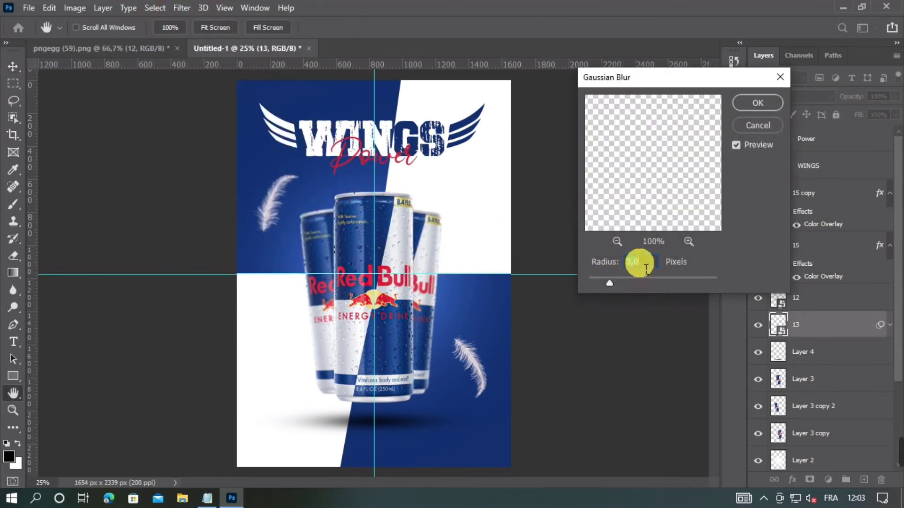
{"action": "scroll", "coordinate": [647, 265], "scroll_direction": "up", "scroll_amount": 5}
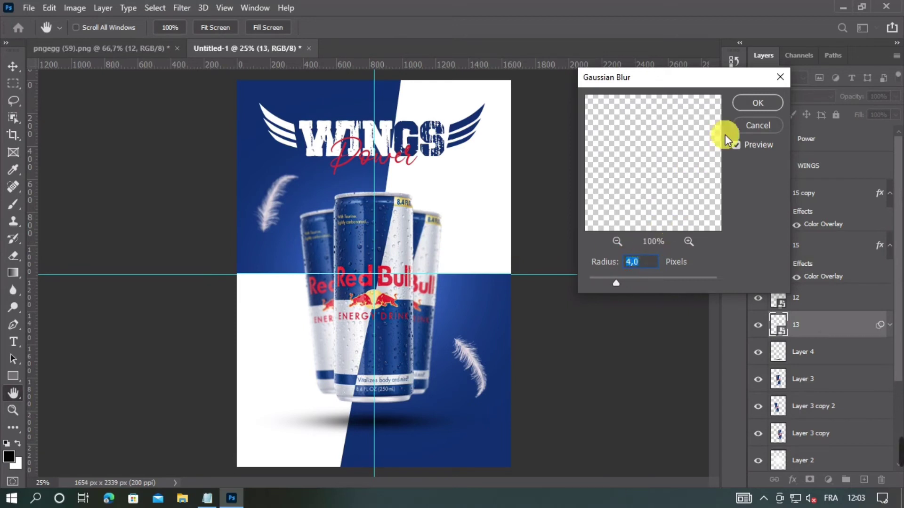
{"action": "left_click", "coordinate": [755, 103]}
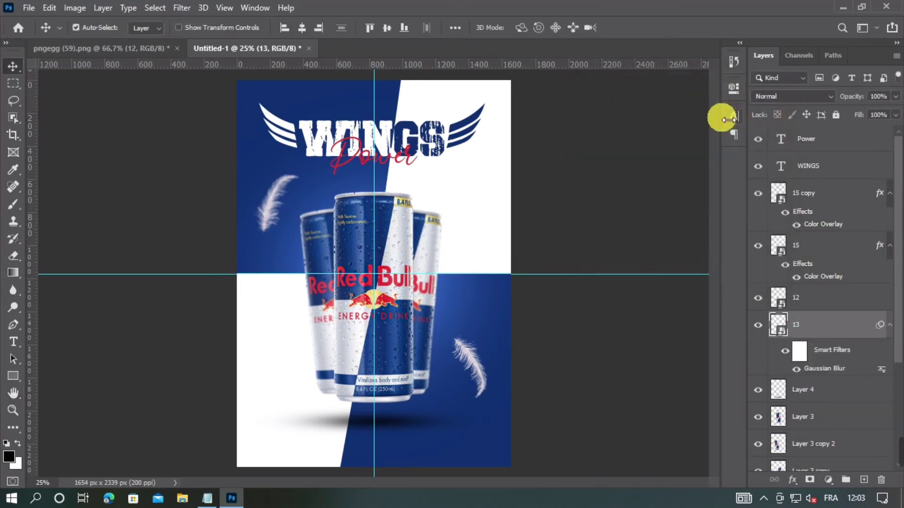
Apply a Gaussian Blur with a 4.0-pixel radius to feather 12 in the poster's lower-right blue area
{"action": "left_click", "coordinate": [472, 358]}
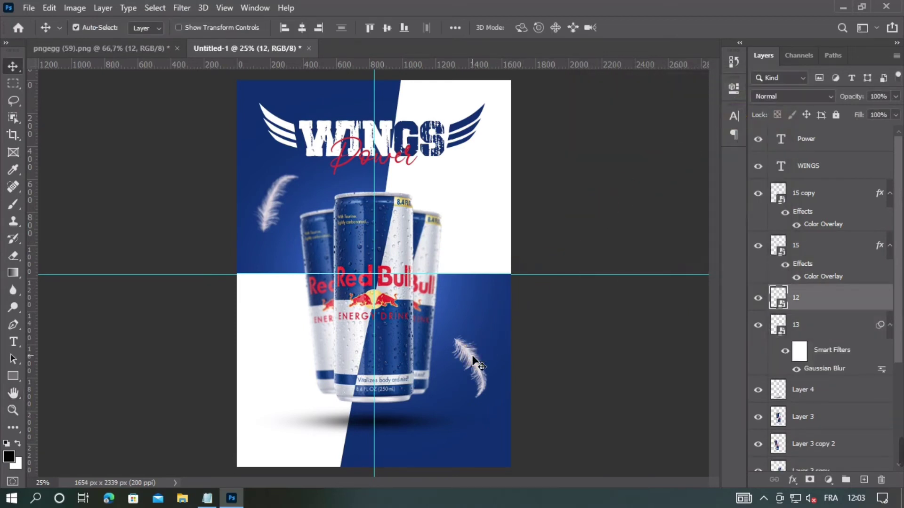
{"action": "left_click", "coordinate": [183, 7]}
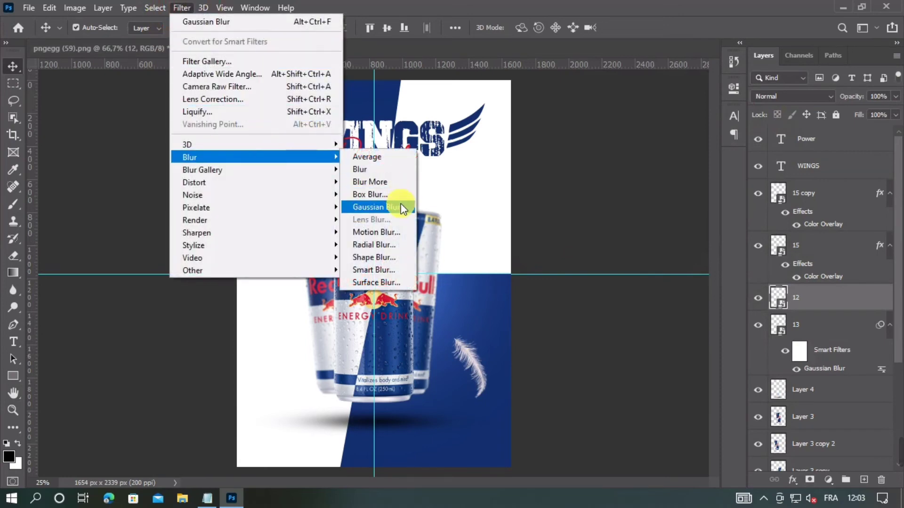
{"action": "left_click", "coordinate": [400, 205]}
{"action": "double_click", "coordinate": [634, 261]}
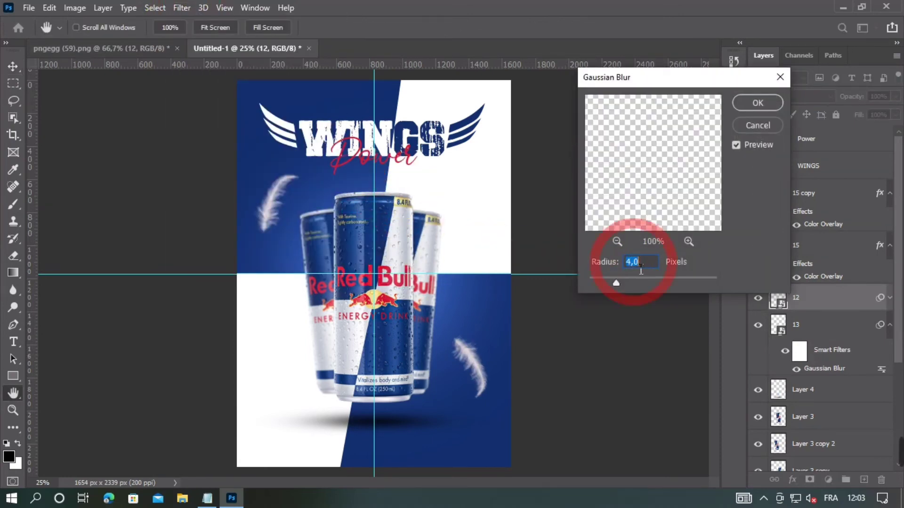
{"action": "left_click", "coordinate": [744, 103]}
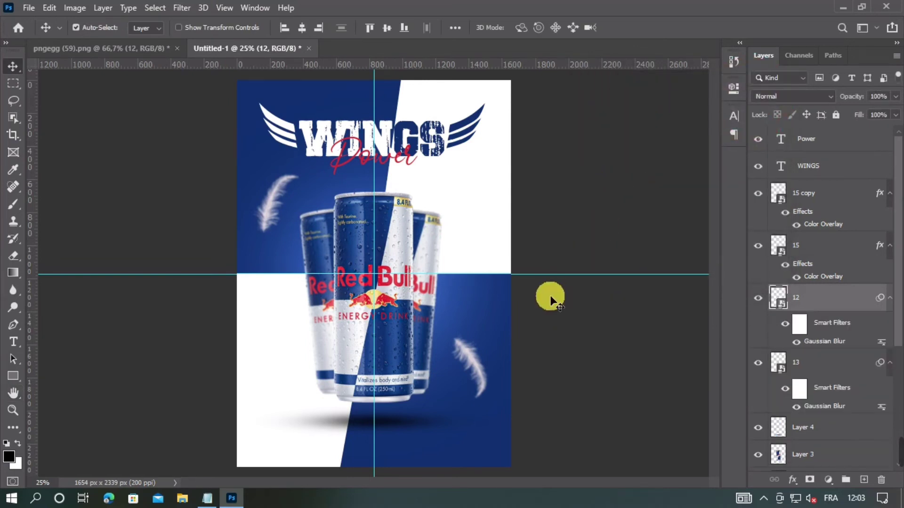
Copy the Red Bull logo from pngegg (59).png into the poster, scale it to 34.69% and place it near the bottom edge below the cans
{"action": "left_click", "coordinate": [126, 48]}
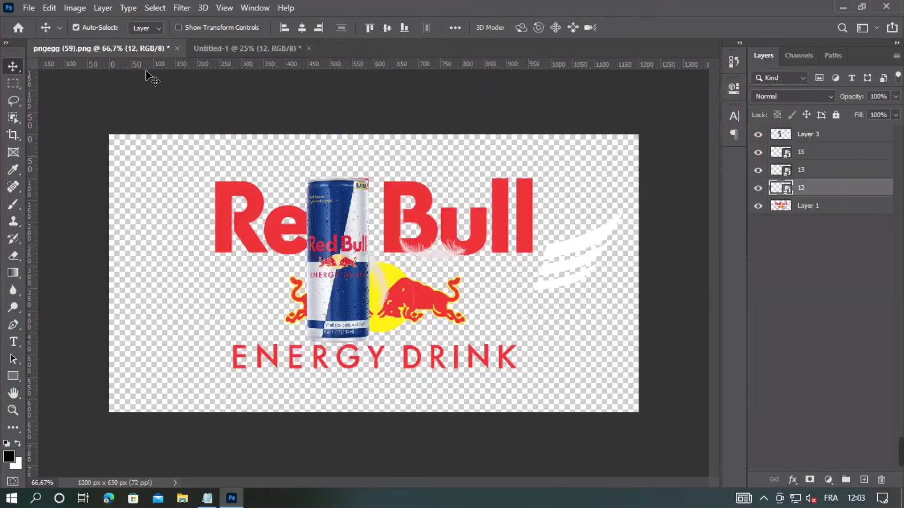
{"action": "left_click_drag", "start_coordinate": [425, 310], "coordinate": [372, 362]}
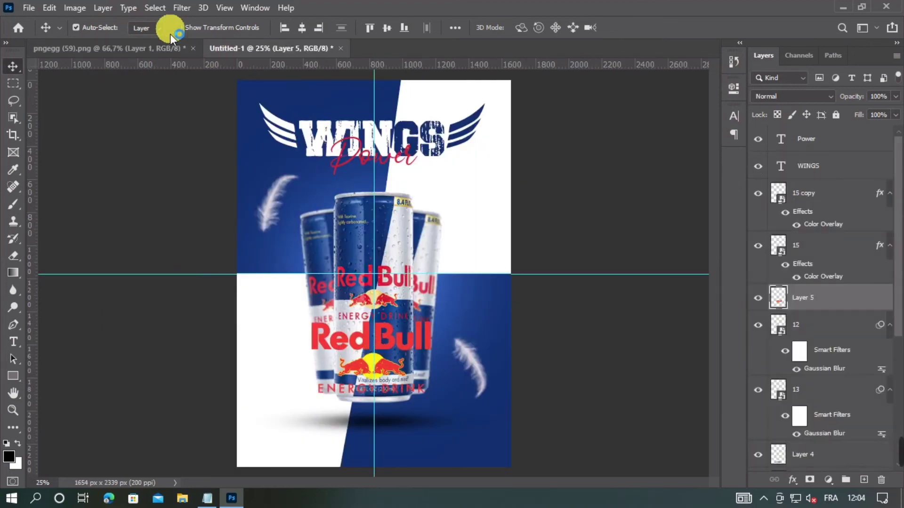
{"action": "key", "text": "ctrl+t"}
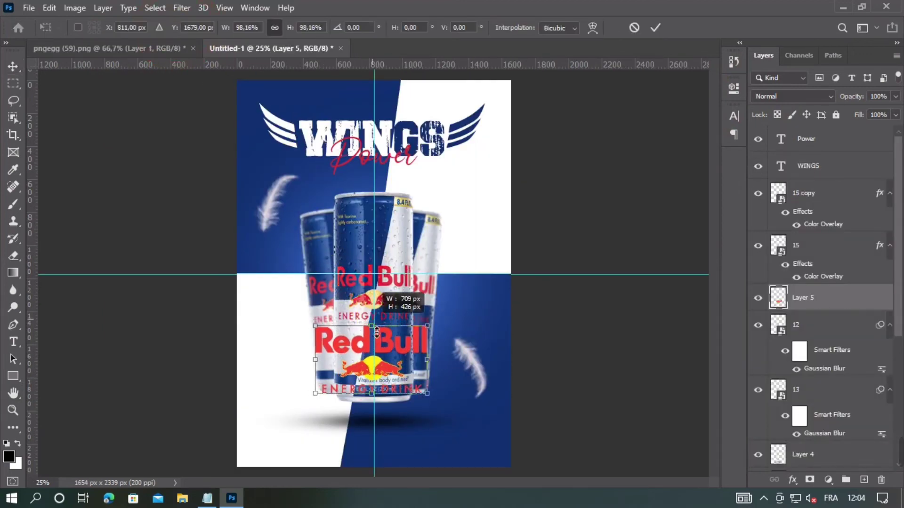
{"action": "left_click_drag", "start_coordinate": [372, 327], "coordinate": [403, 454]}
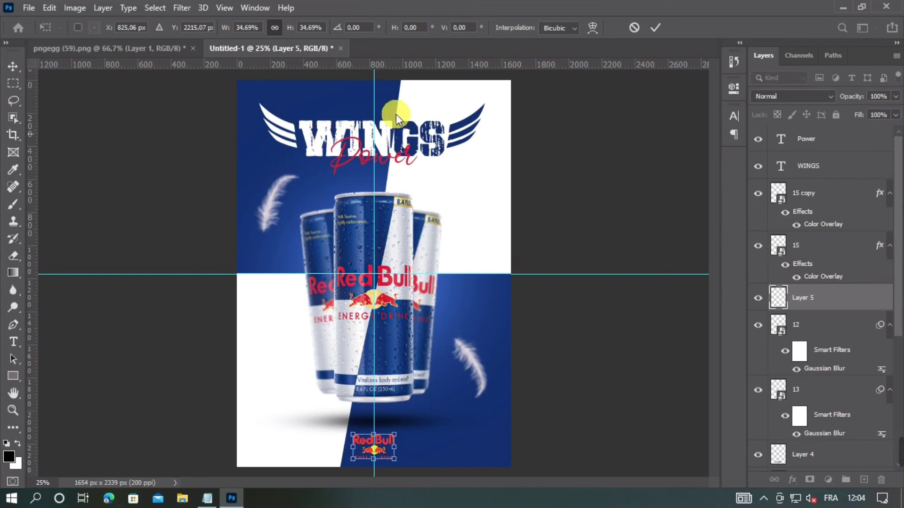
{"action": "left_click", "coordinate": [656, 31]}
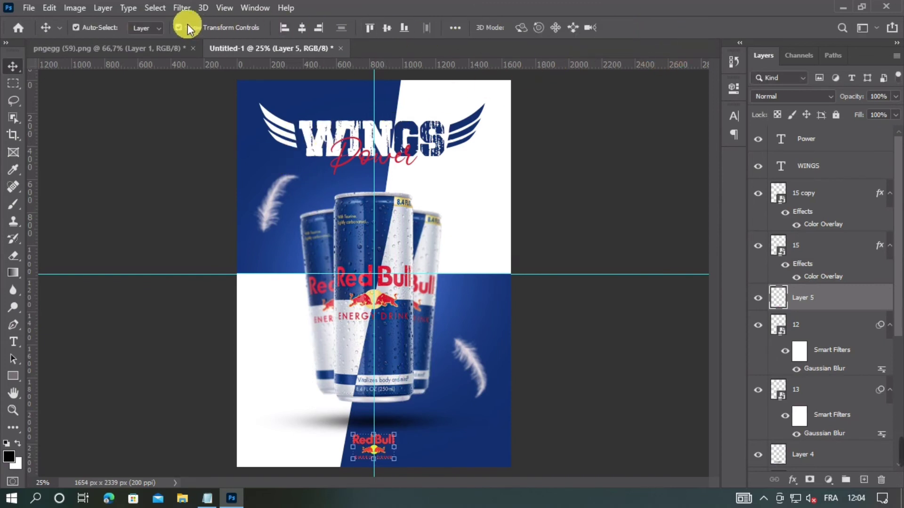
Hide the transform controls and centre the Red Bull logo horizontally on the poster, nudging it slightly down
{"action": "left_click", "coordinate": [178, 28]}
{"action": "left_click", "coordinate": [303, 28]}
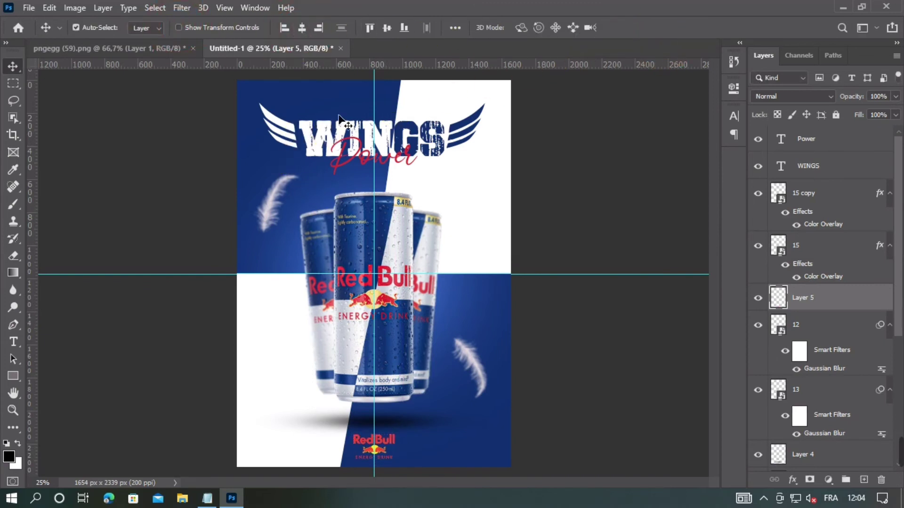
{"action": "key", "text": "Down"}
Hide the guides to show the poster composition without the crossing lines
{"action": "key", "text": "ctrl+KP_Subtract"}
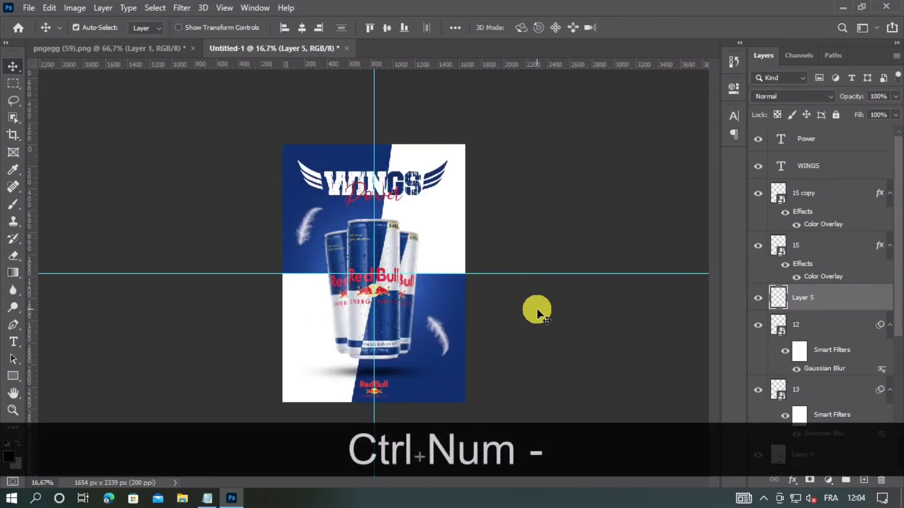
{"action": "key", "text": "ctrl+KP_Subtract"}
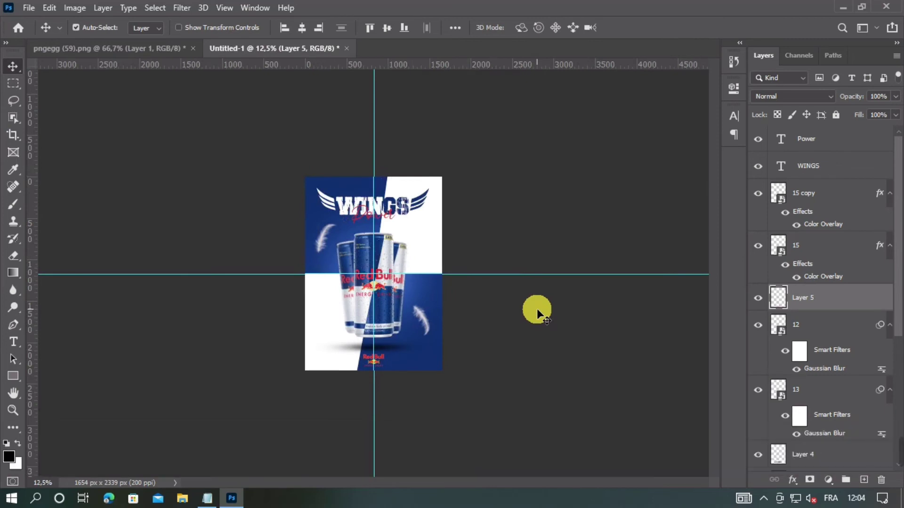
{"action": "key", "text": "ctrl+KP_Add"}
{"action": "key", "text": "ctrl+KP_Add"}
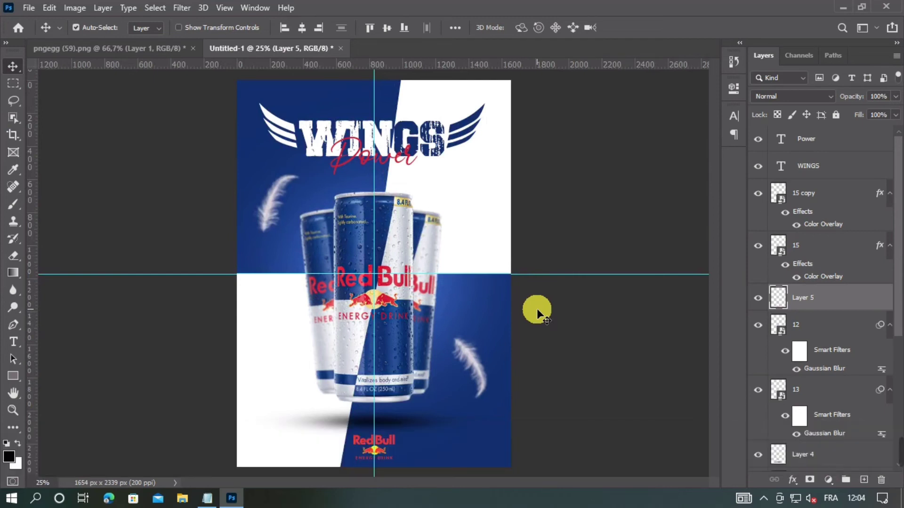
{"action": "key", "text": "ctrl+h"}
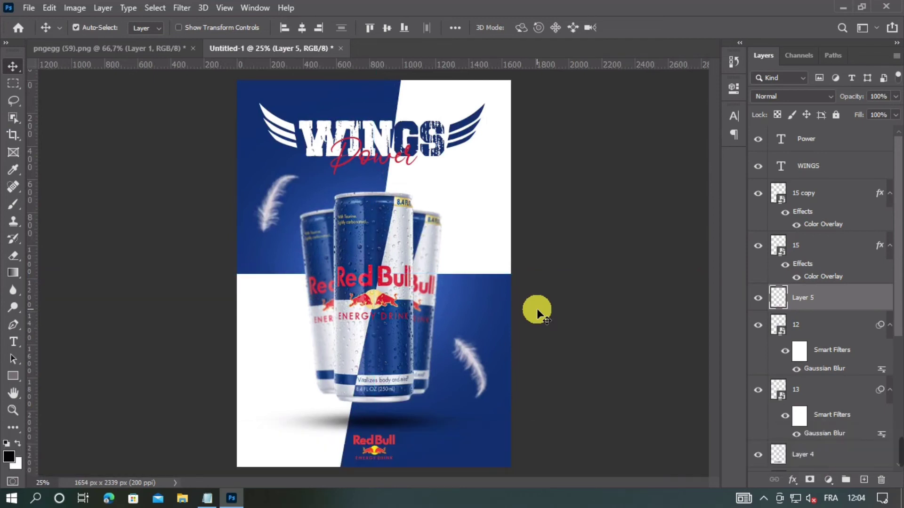
{"action": "left_click", "coordinate": [608, 266]}
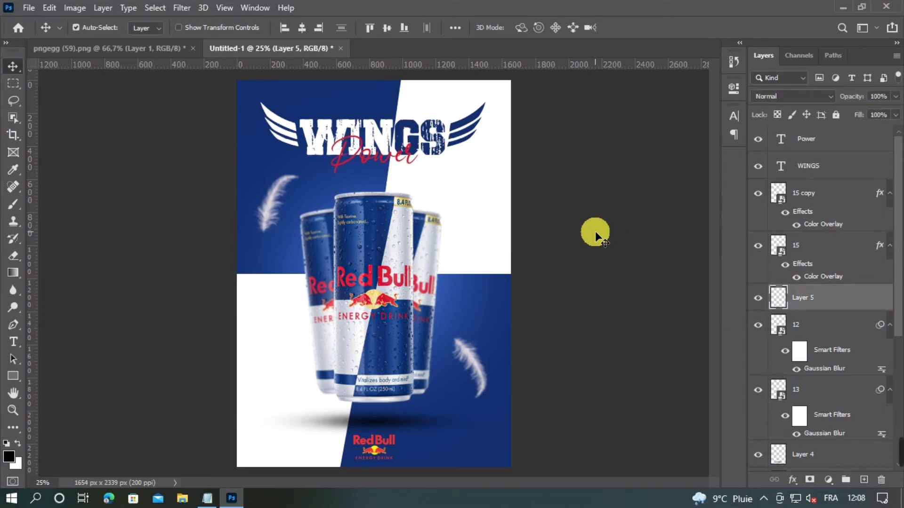
Stamp all visible layers into a new layer above the Power text and open it in the Camera Raw Filter
{"action": "left_click", "coordinate": [839, 148]}
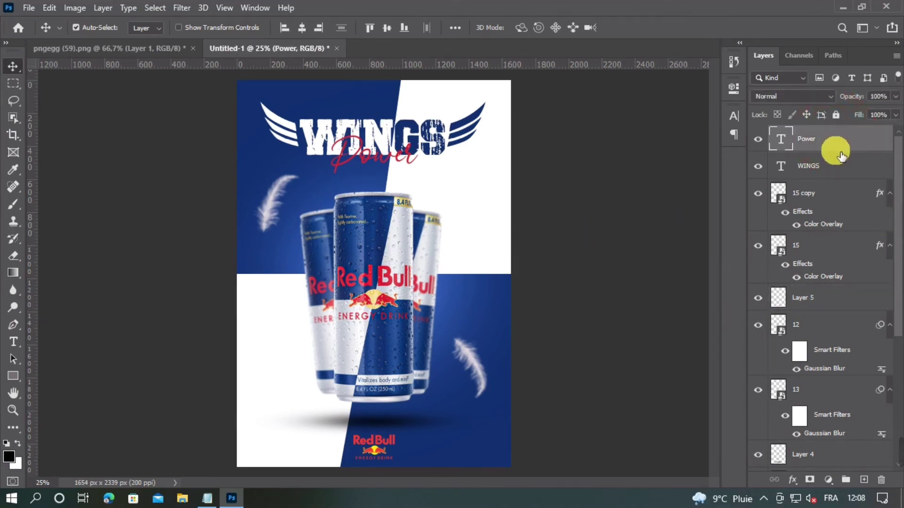
{"action": "key", "text": "ctrl+shift+alt+e"}
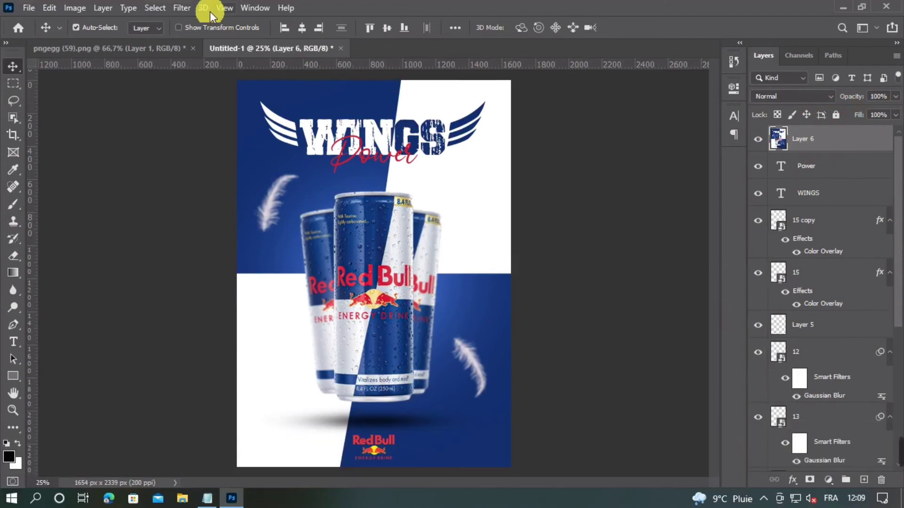
{"action": "left_click", "coordinate": [182, 8]}
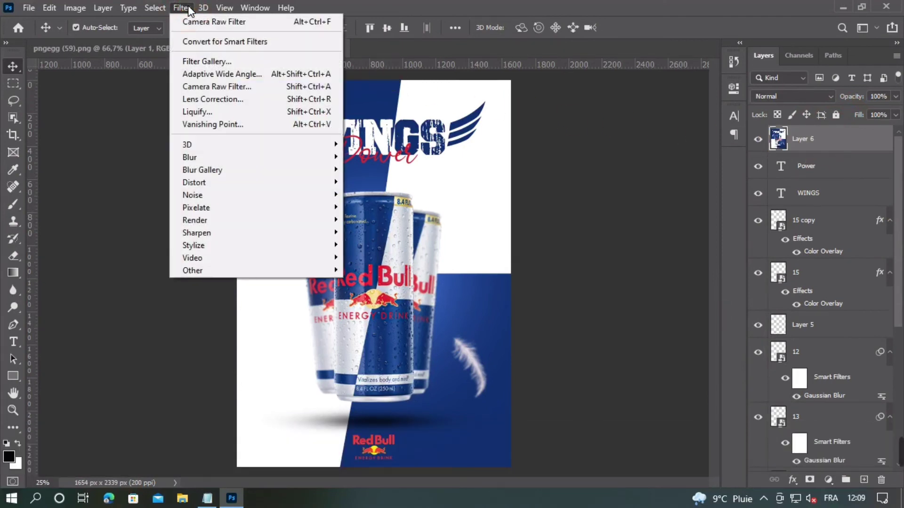
{"action": "left_click", "coordinate": [196, 86]}
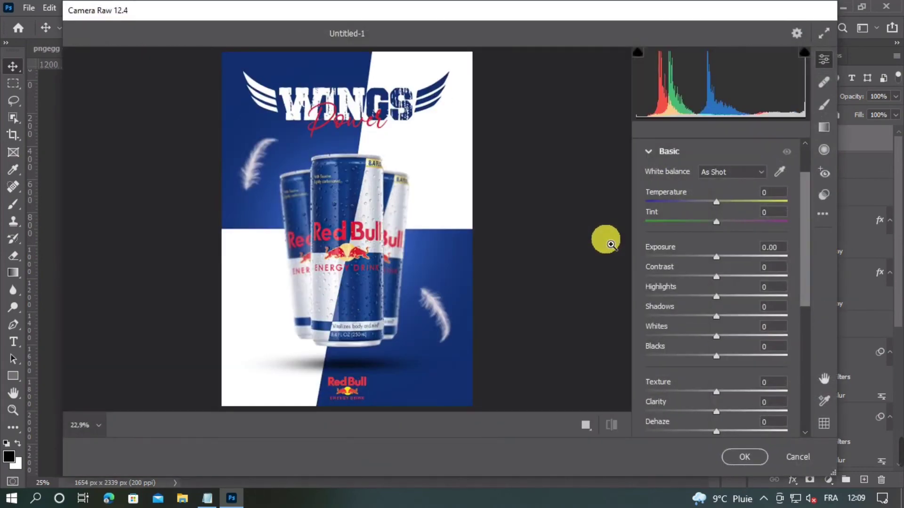
Adjust the stamped poster's tones in Camera Raw to Exposure -0.05, Whites +10 and Blacks -6
{"action": "left_click_drag", "start_coordinate": [757, 255], "coordinate": [755, 255]}
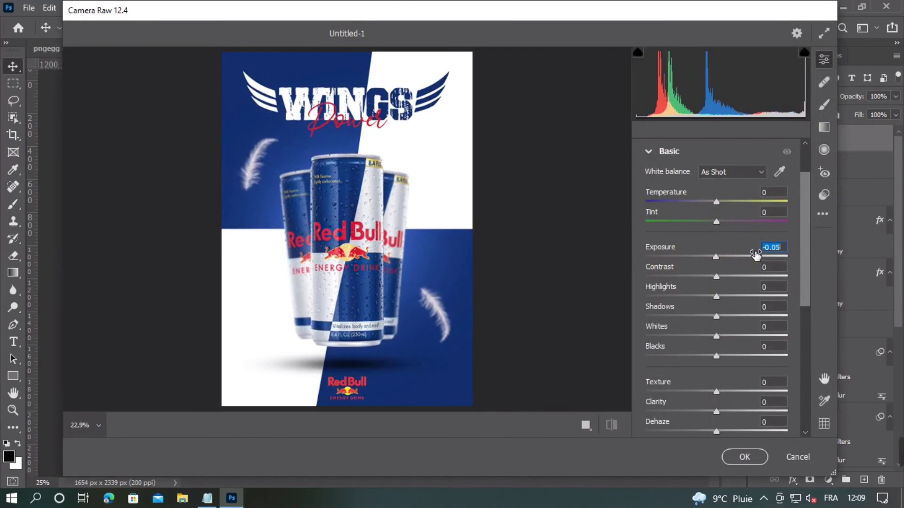
{"action": "left_click", "coordinate": [753, 255]}
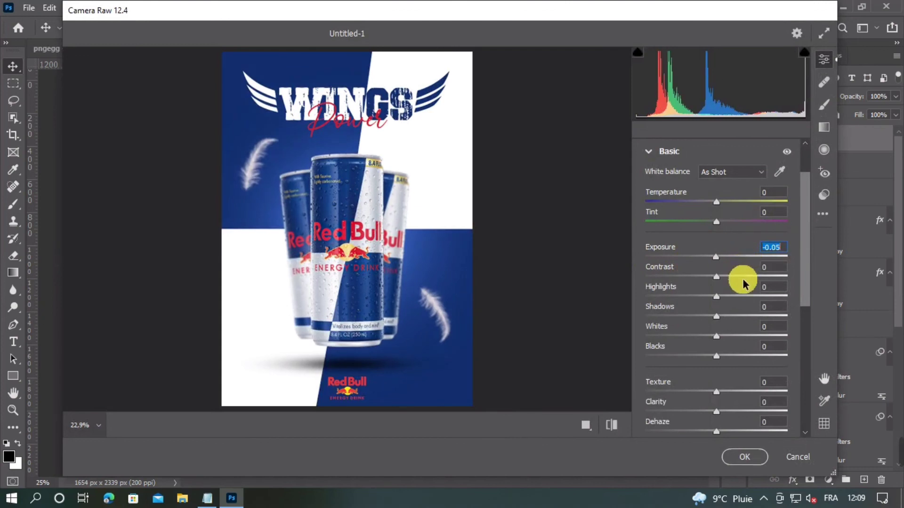
{"action": "left_click", "coordinate": [716, 338]}
{"action": "left_click_drag", "start_coordinate": [716, 337], "coordinate": [713, 358]}
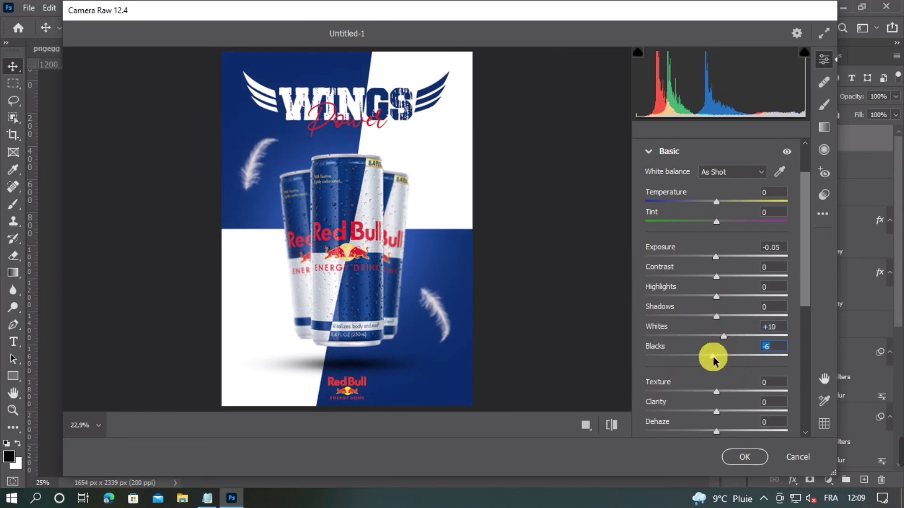
Set Texture to +10 and Vibrance to +5 for the stamped poster and apply the Camera Raw Filter
{"action": "left_click_drag", "start_coordinate": [804, 288], "coordinate": [804, 323]}
{"action": "left_click_drag", "start_coordinate": [713, 318], "coordinate": [807, 340]}
{"action": "left_click", "coordinate": [720, 312]}
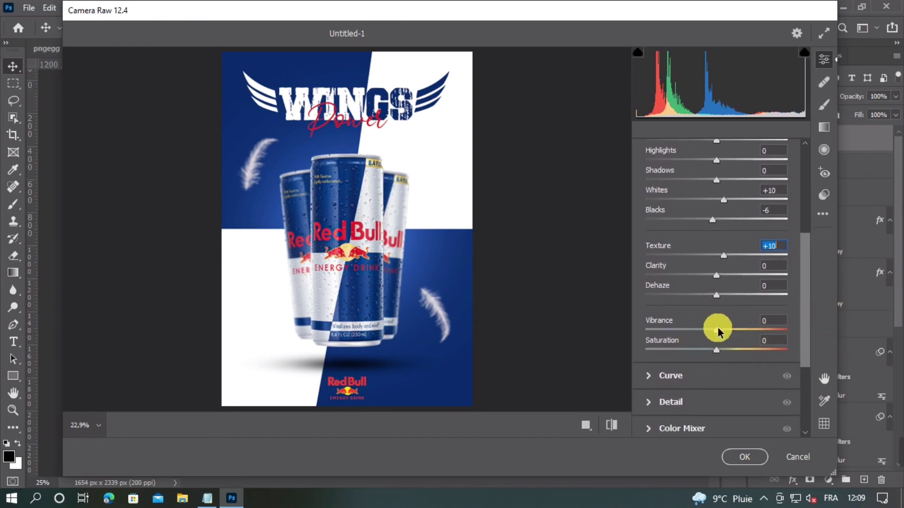
{"action": "left_click_drag", "start_coordinate": [718, 329], "coordinate": [724, 322]}
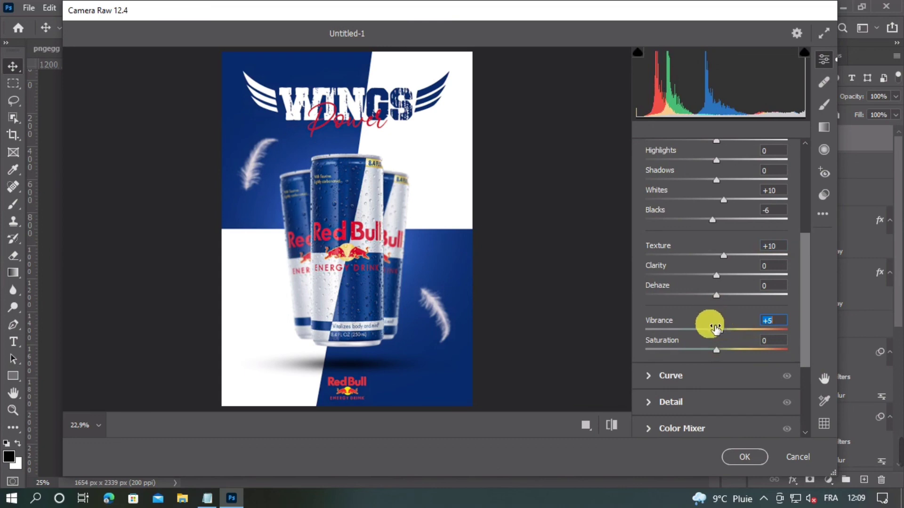
{"action": "left_click", "coordinate": [742, 457]}
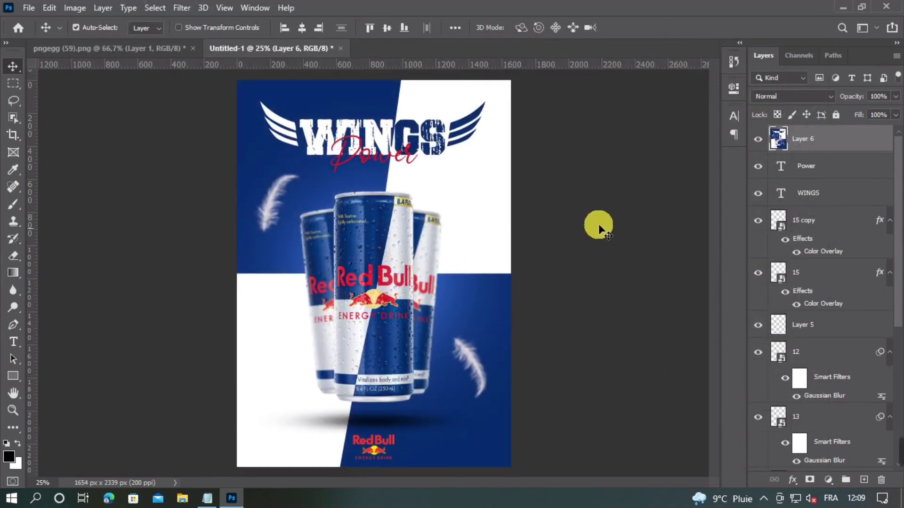
Compare the poster with and without Layer 6, and examine the finished design from the headline down to the logo
{"action": "left_click", "coordinate": [762, 140]}
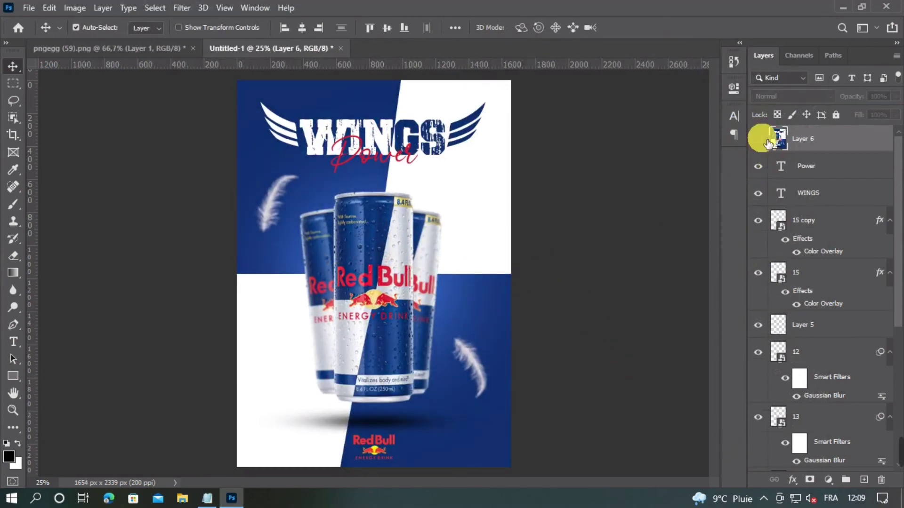
{"action": "left_click", "coordinate": [765, 141]}
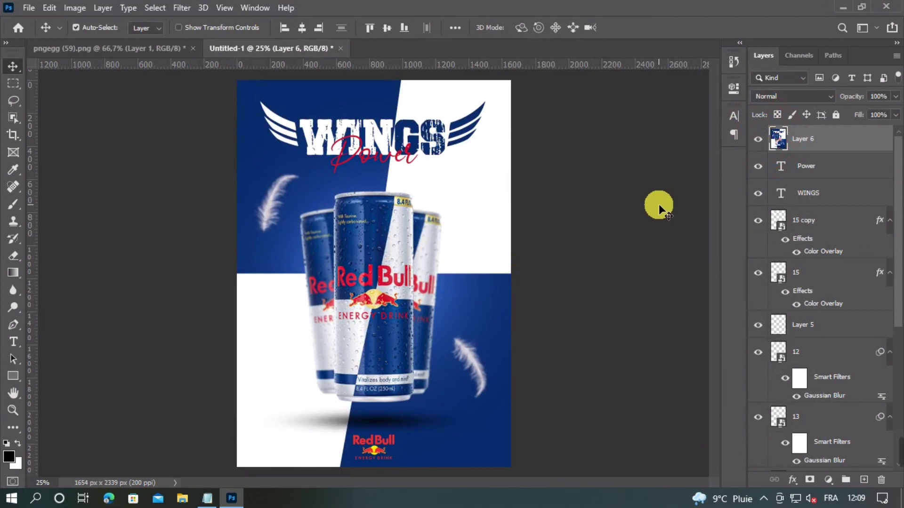
{"action": "key", "text": "ctrl+KP_Subtract"}
{"action": "key", "text": "ctrl+KP_Subtract"}
{"action": "key", "text": "ctrl+KP_Add"}
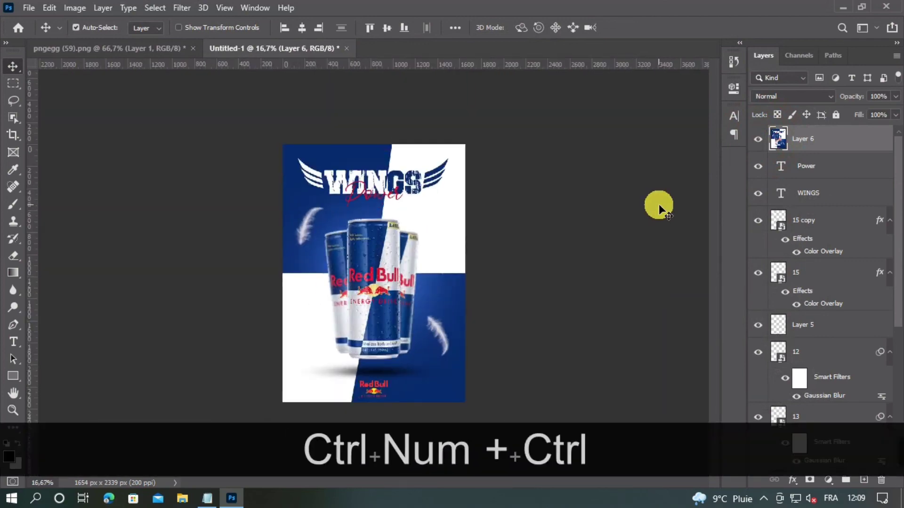
{"action": "key", "text": "ctrl+KP_Add"}
{"action": "key", "text": "ctrl+KP_Add"}
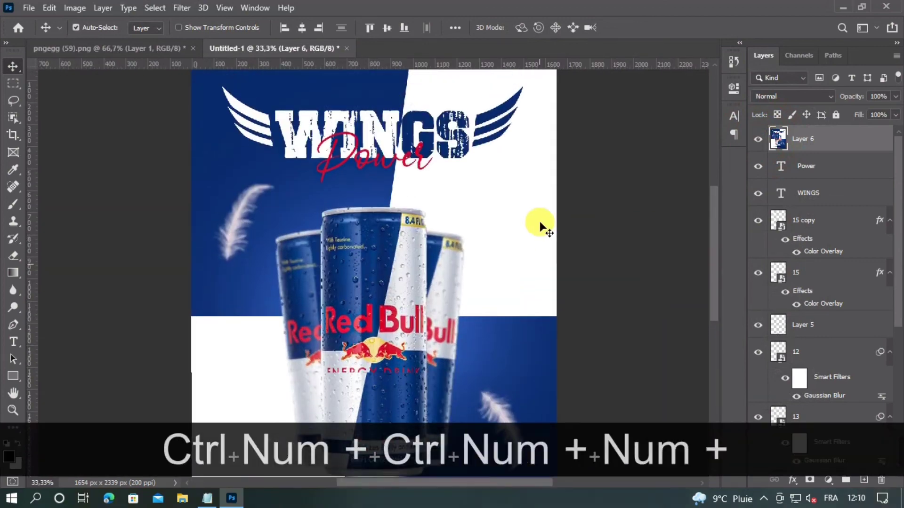
{"action": "scroll", "coordinate": [540, 221], "scroll_direction": "up", "scroll_amount": 1}
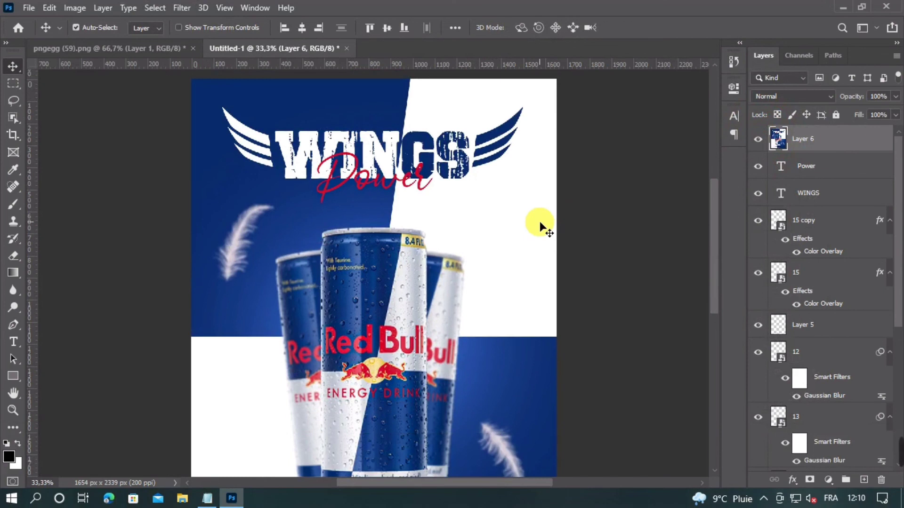
{"action": "scroll", "coordinate": [540, 225], "scroll_direction": "down", "scroll_amount": 5}
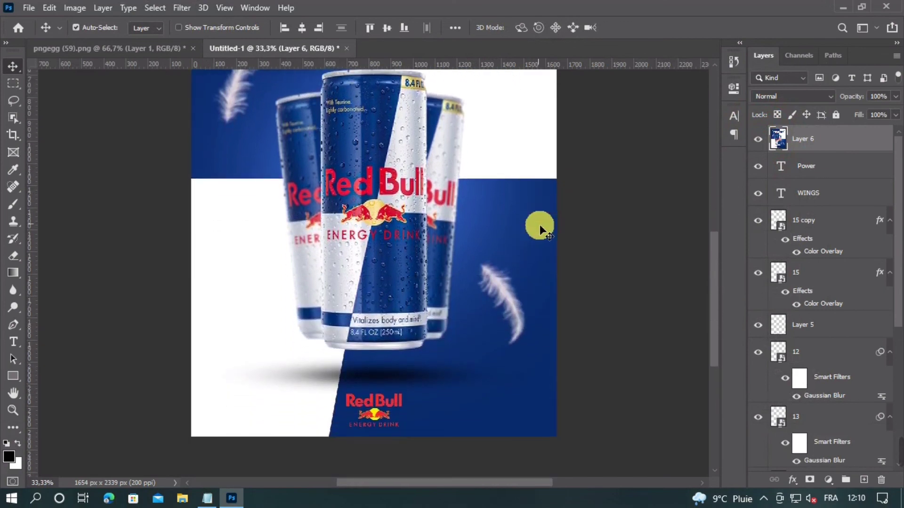
{"action": "key", "text": "ctrl+KP_Subtract"}
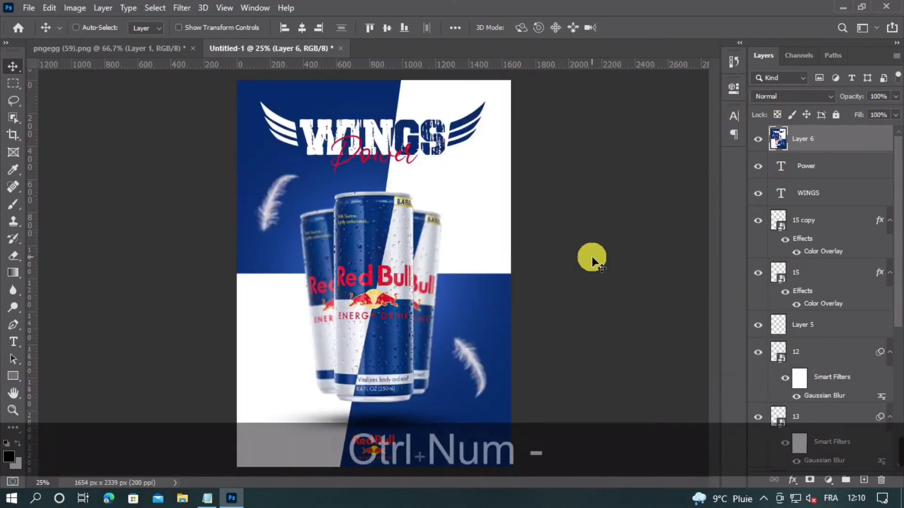
{"action": "left_click", "coordinate": [592, 259]}
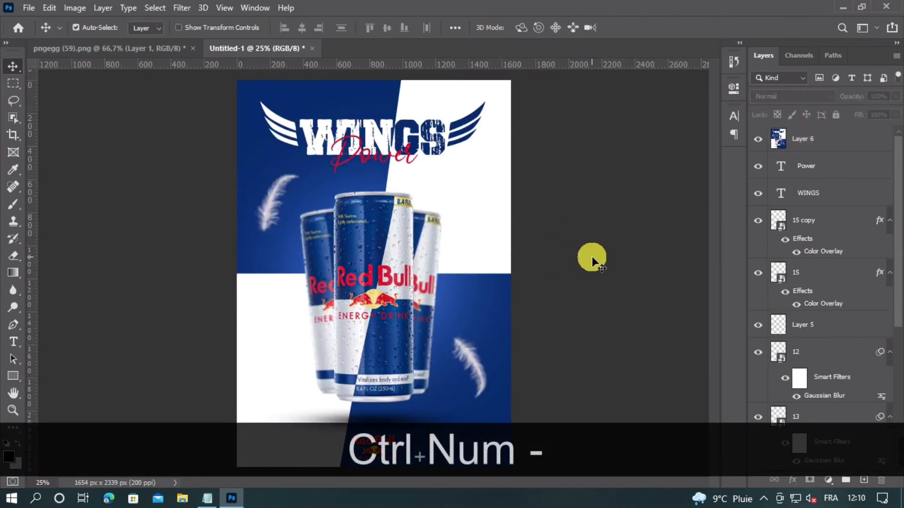